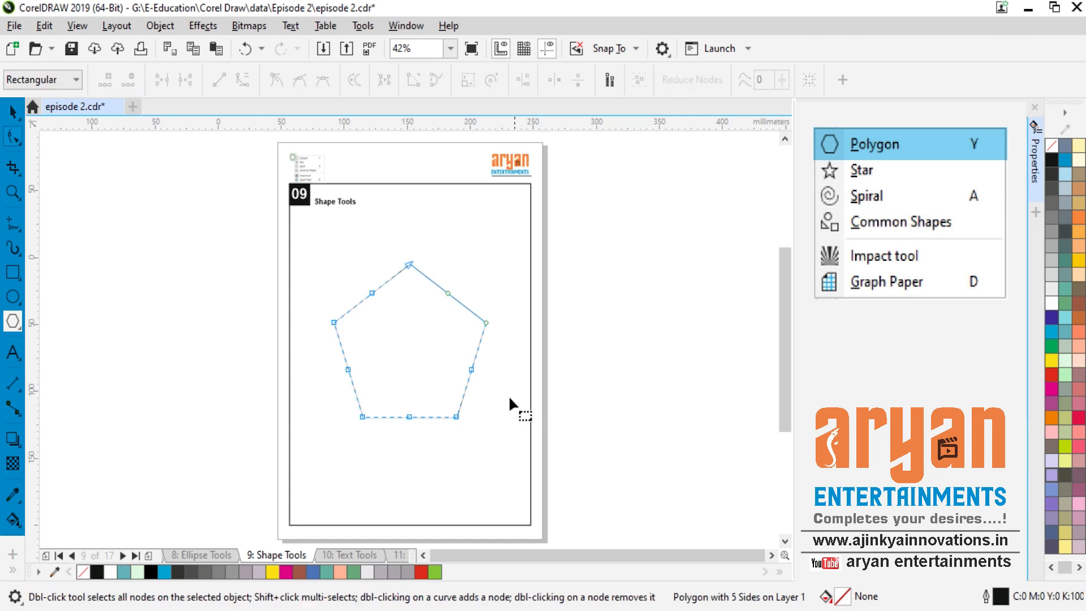
Step: Reshape the star made from the pentagon by pulling its inner node outward with the Shape tool
left_click(13, 112)
left_click(327, 324)
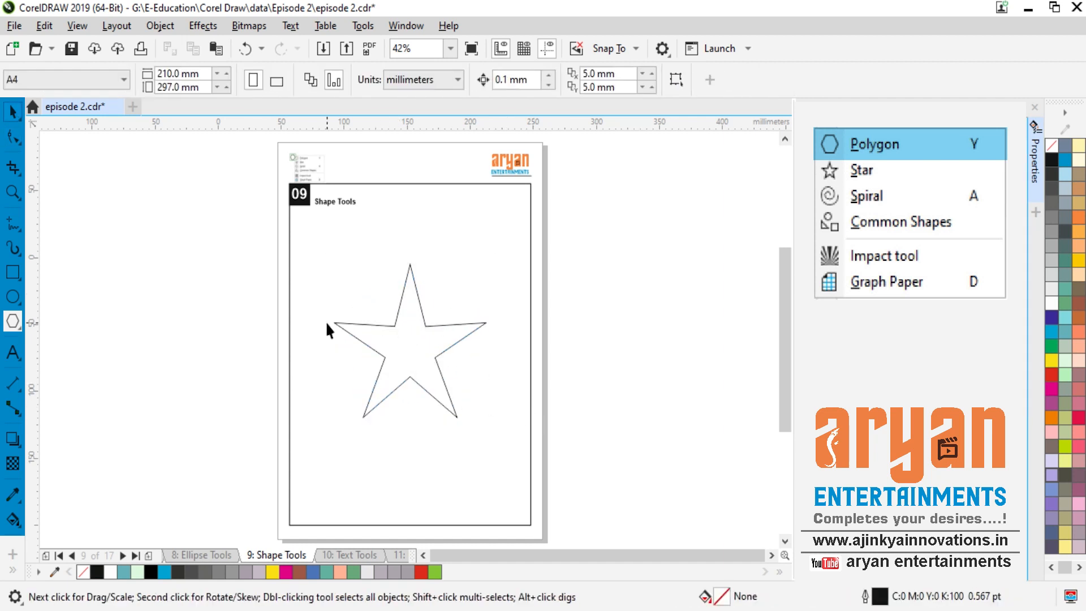
left_click(395, 325)
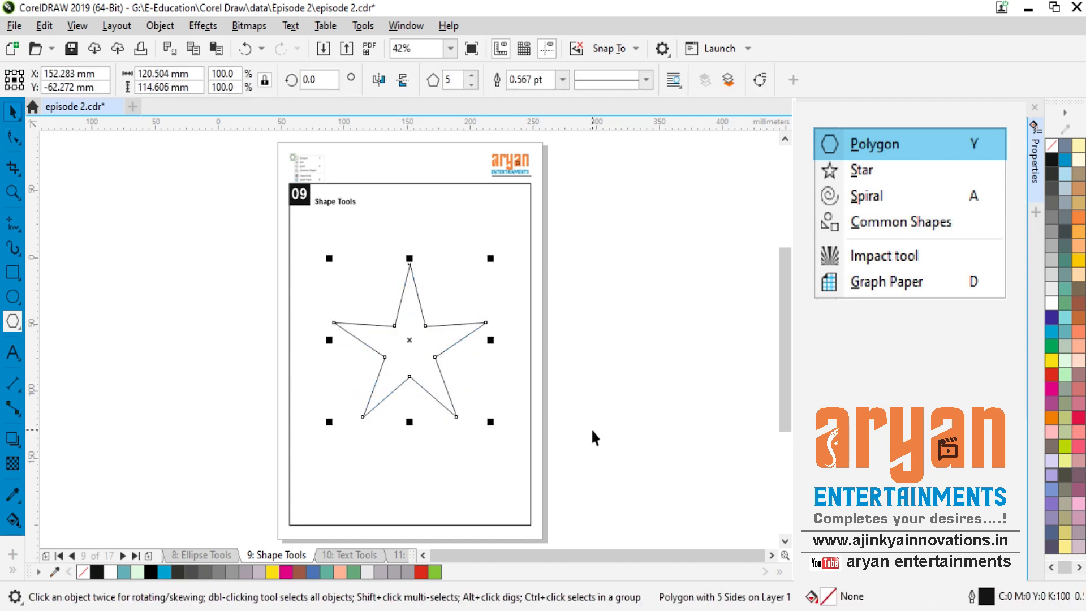
key("F10")
left_click_drag(395, 326, 364, 267)
key("space")
Step: Delete the reshaped star from the Shape Tools page
left_click(592, 350)
left_click(402, 262)
key("Delete")
Step: Draw a five-sided polygon about 130 mm wide and centre it on the page
left_click(13, 321)
left_click_drag(328, 275, 494, 444)
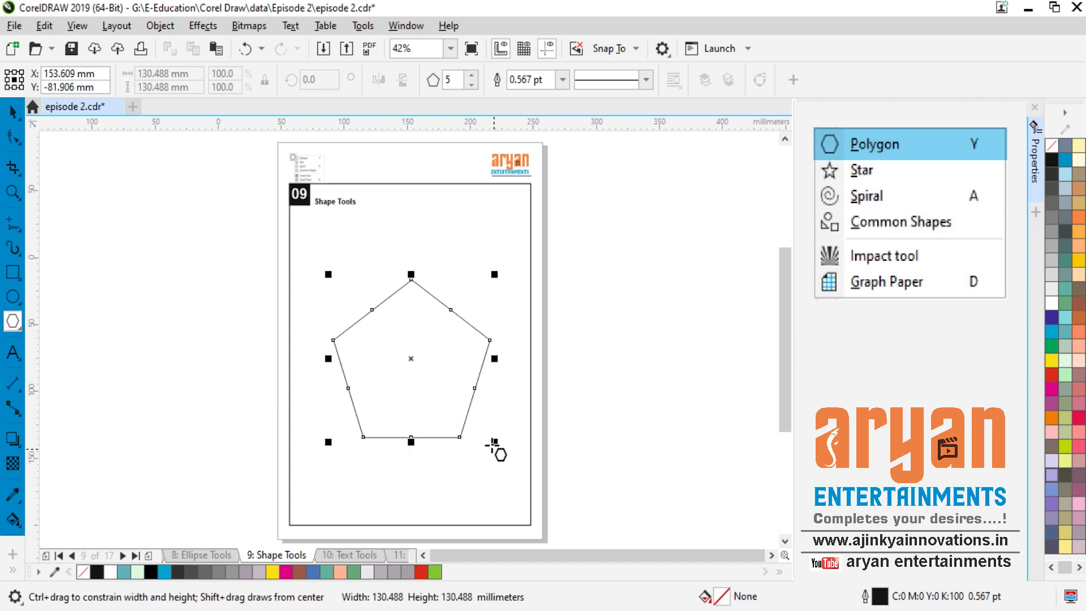
key("space")
left_click(569, 388)
left_click(433, 277)
Step: Round the pentagon's corners by moving its top node with the Shape tool, and delete the rounded pentagon
key("F10")
left_click(408, 262)
left_click_drag(408, 263, 443, 289)
key("space")
left_click(585, 339)
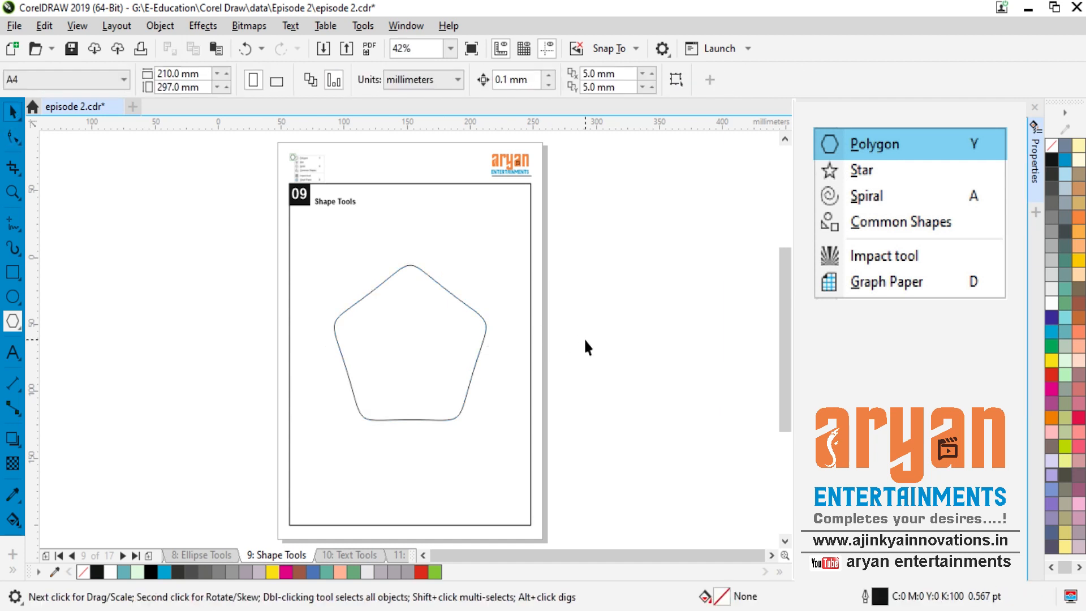
left_click(485, 321)
key("Delete")
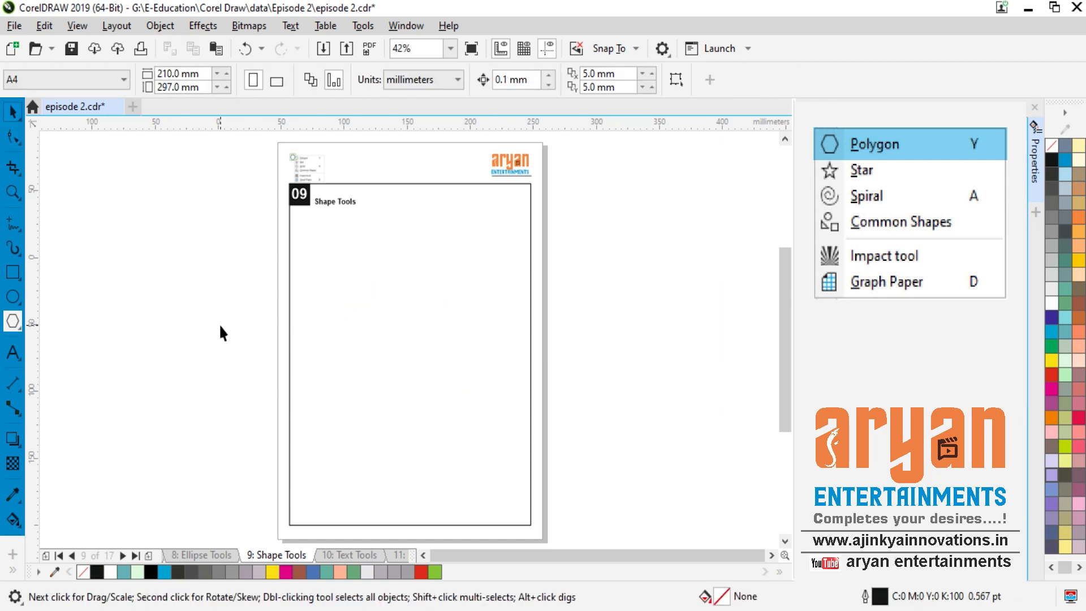
Step: Draw a five-pointed star about 123 mm wide with the Star tool and centre it on the page
left_click(19, 331)
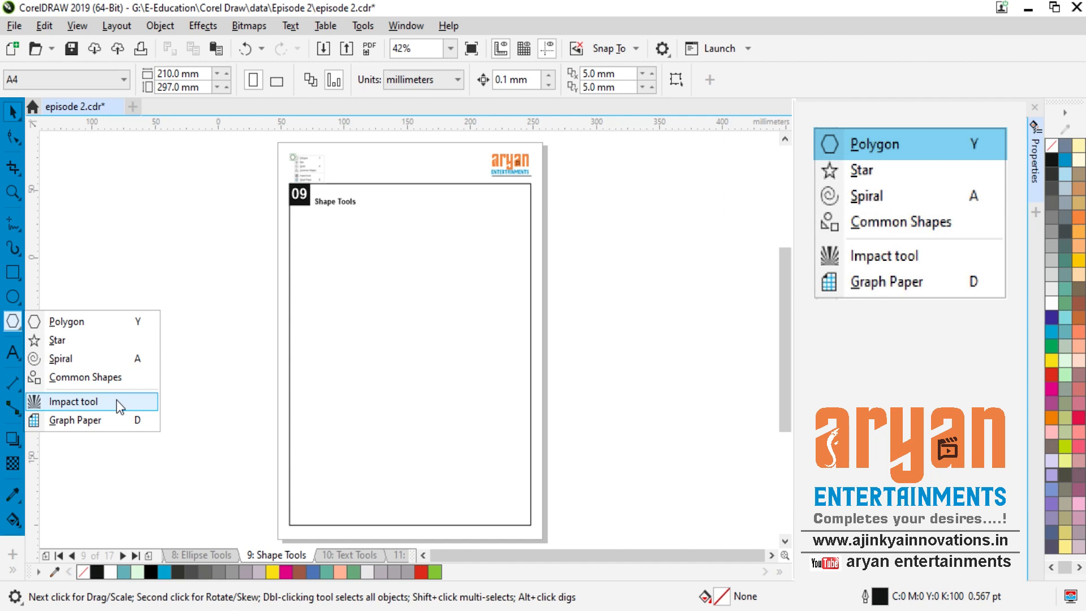
left_click(166, 440)
left_click(22, 334)
left_click(66, 344)
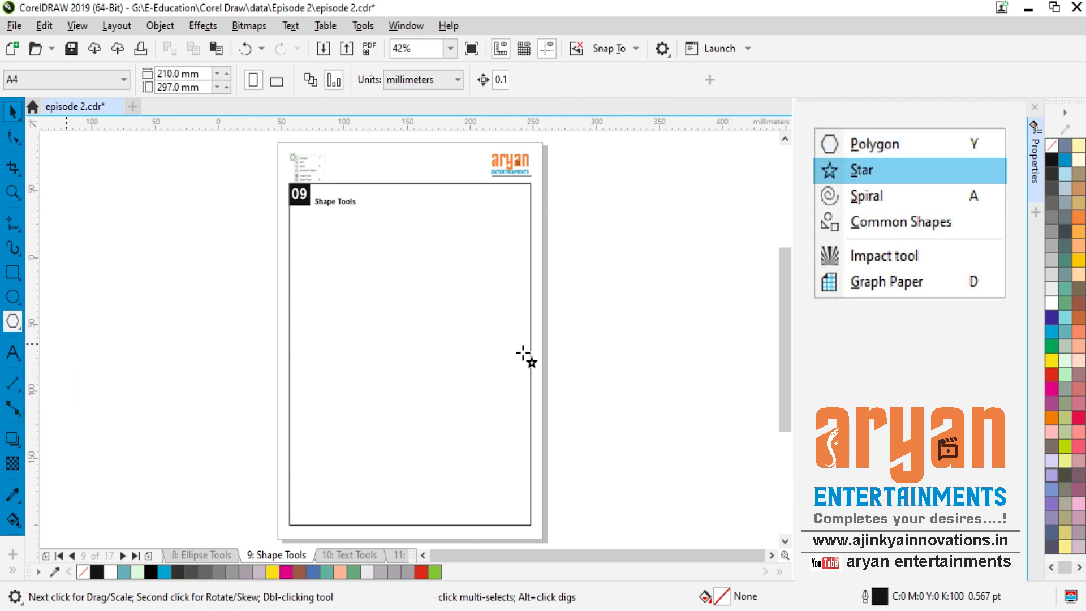
mouse_move(324, 286)
left_mouse_down()
mouse_move(467, 455)
mouse_move(482, 438)
left_mouse_up()
left_click(12, 111)
left_click_drag(399, 303, 407, 287)
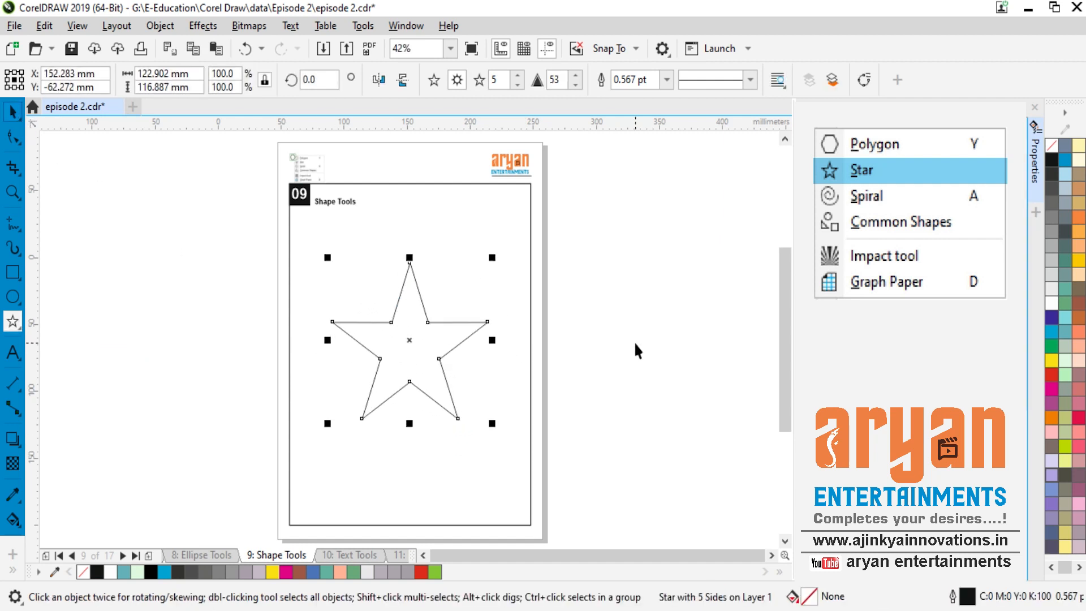
Step: Set the star's number of points to 8 and delete the star
left_click(517, 74)
left_click(517, 74)
left_click(517, 74)
left_click(604, 337)
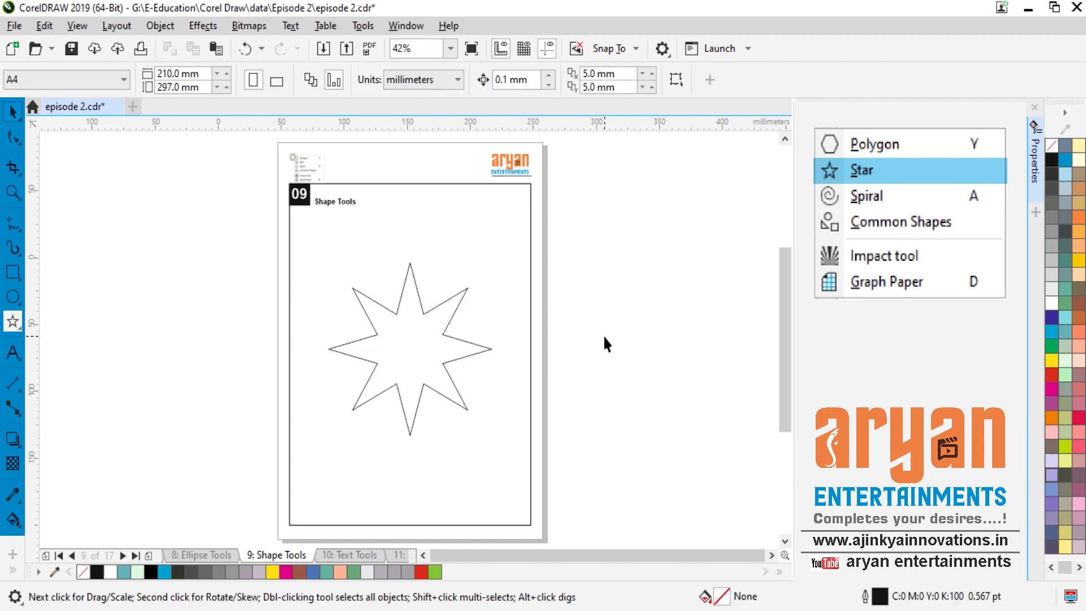
left_click(460, 300)
key("Delete")
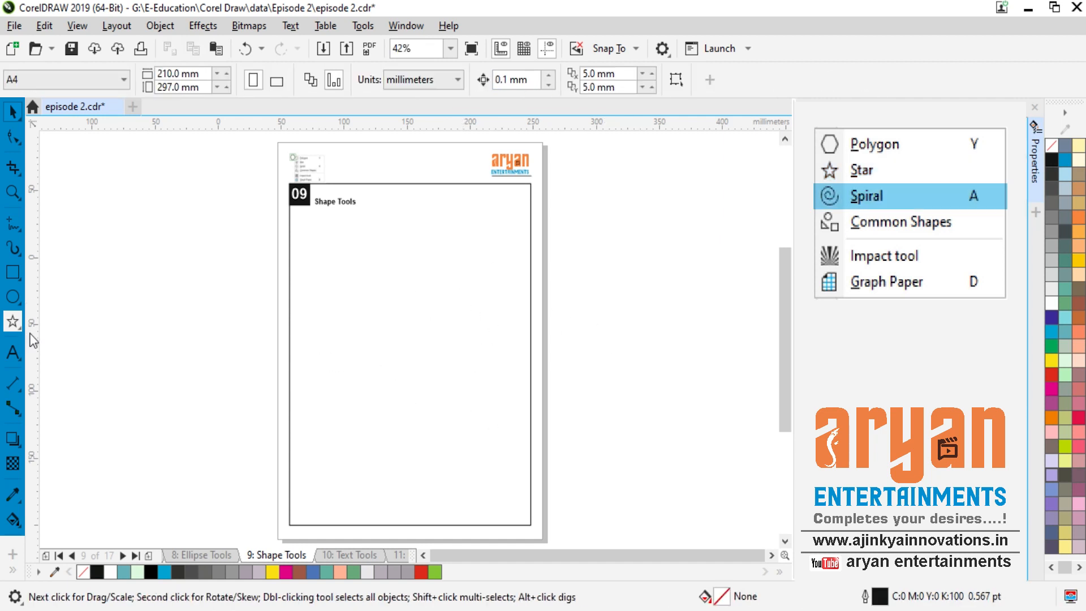
Step: Draw a logarithmic spiral with 4 revolutions, about 119 mm wide, and centre it on the page
left_click(19, 327)
left_click(61, 356)
left_click_drag(315, 287, 465, 445)
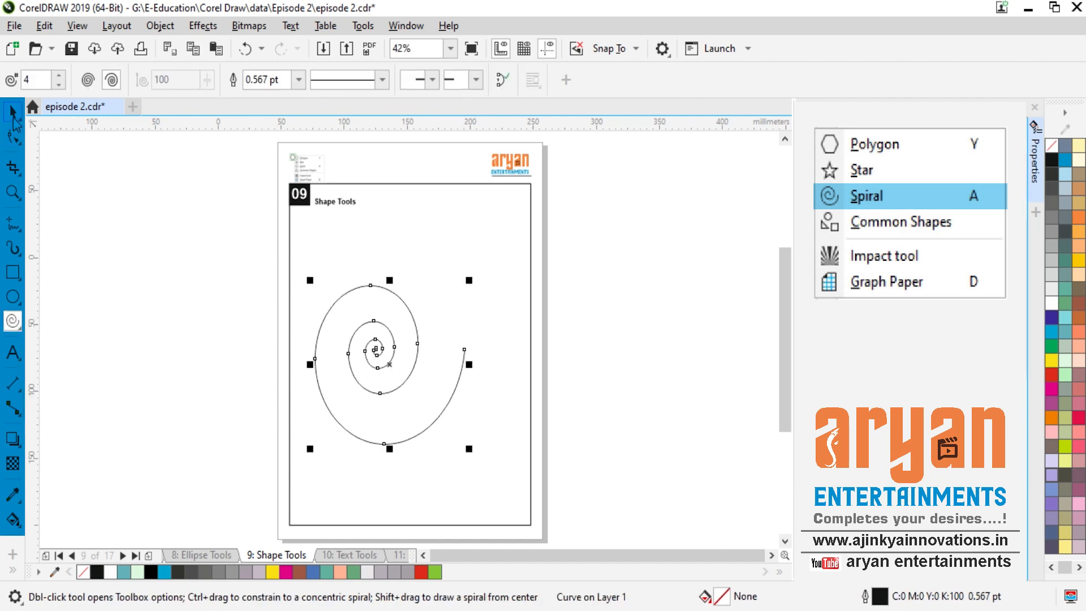
left_click(13, 118)
key("p")
Step: Delete the logarithmic spiral from the page
left_click(626, 400)
left_click(409, 367)
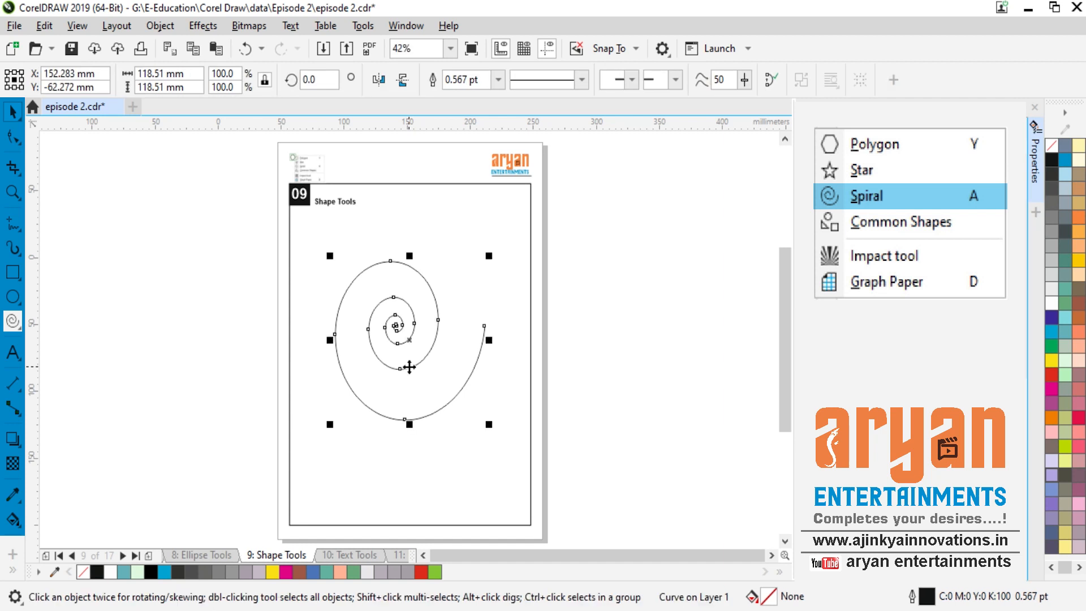
key("Delete")
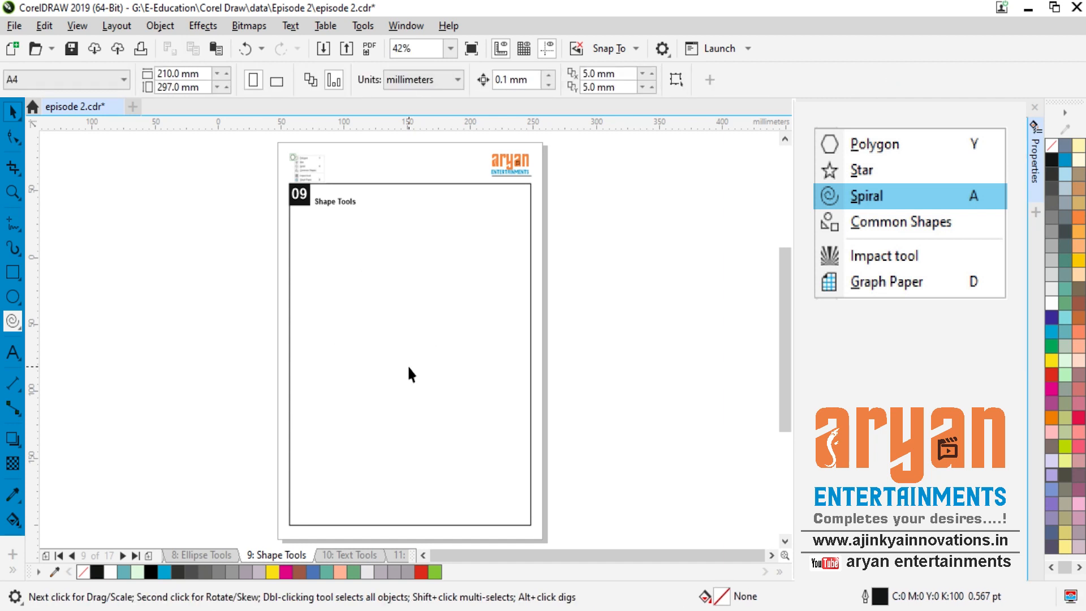
Step: Draw a symmetrical spiral about 124 mm wide and centre it on the page
left_click(13, 321)
left_click_drag(346, 300, 508, 471)
key("space")
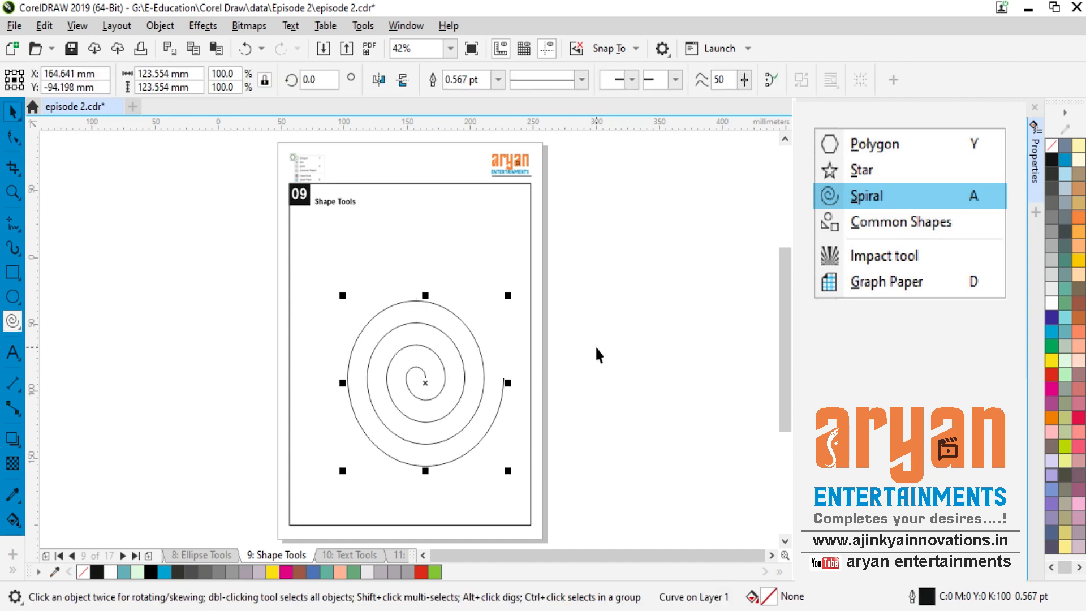
key("p")
Step: Delete the symmetrical spiral from the page
left_click(677, 359)
left_click(467, 321)
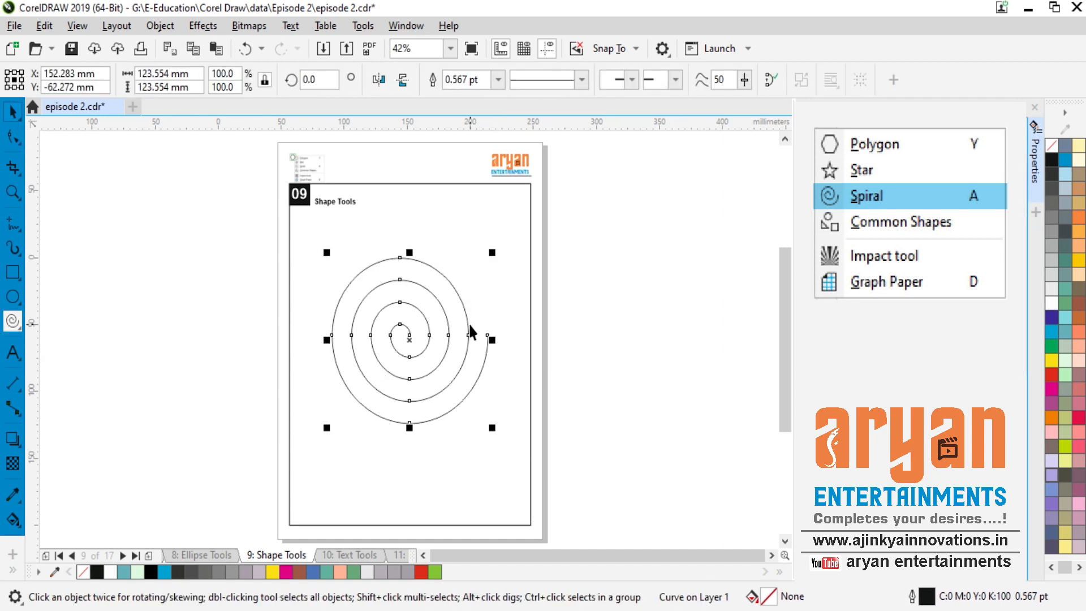
key("Delete")
Step: Draw a parallelogram about 111 by 95 mm using the basic shapes of the Common Shapes tool
left_click(18, 332)
left_click(74, 375)
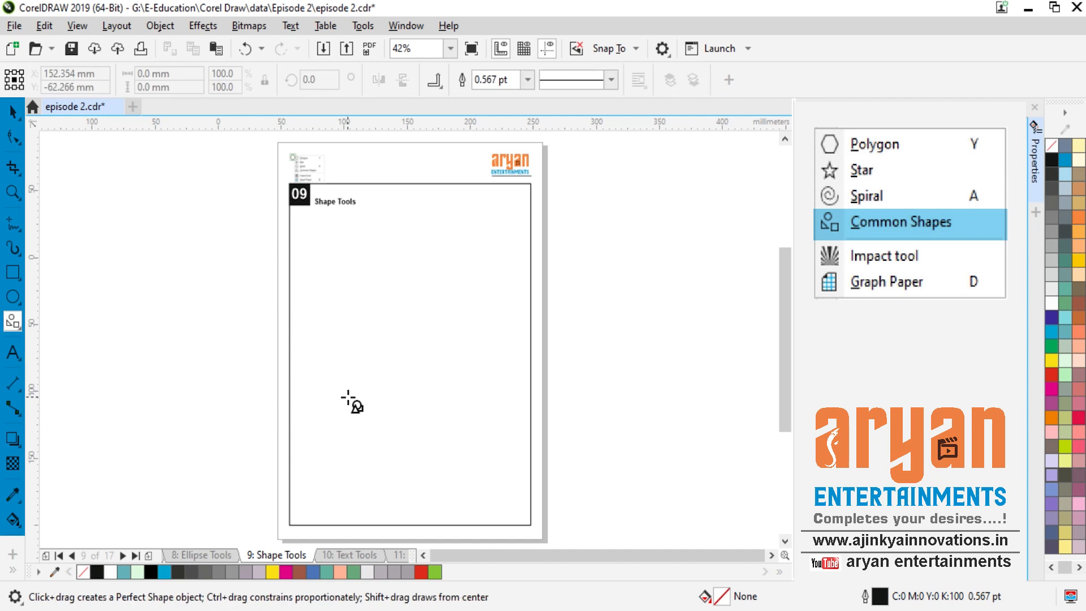
left_click(438, 90)
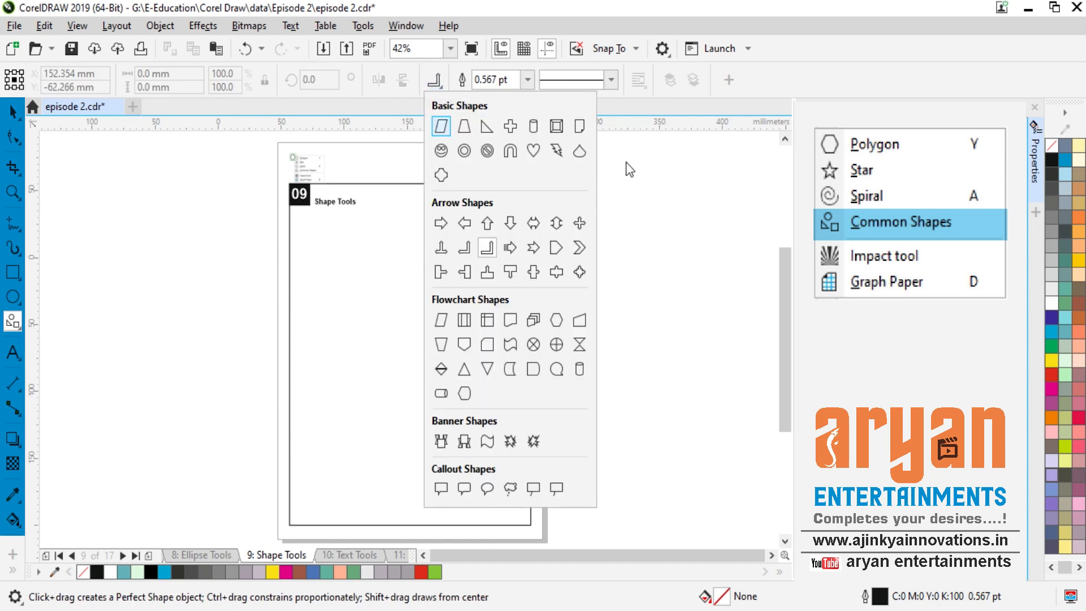
left_click(439, 129)
left_click_drag(331, 291, 481, 428)
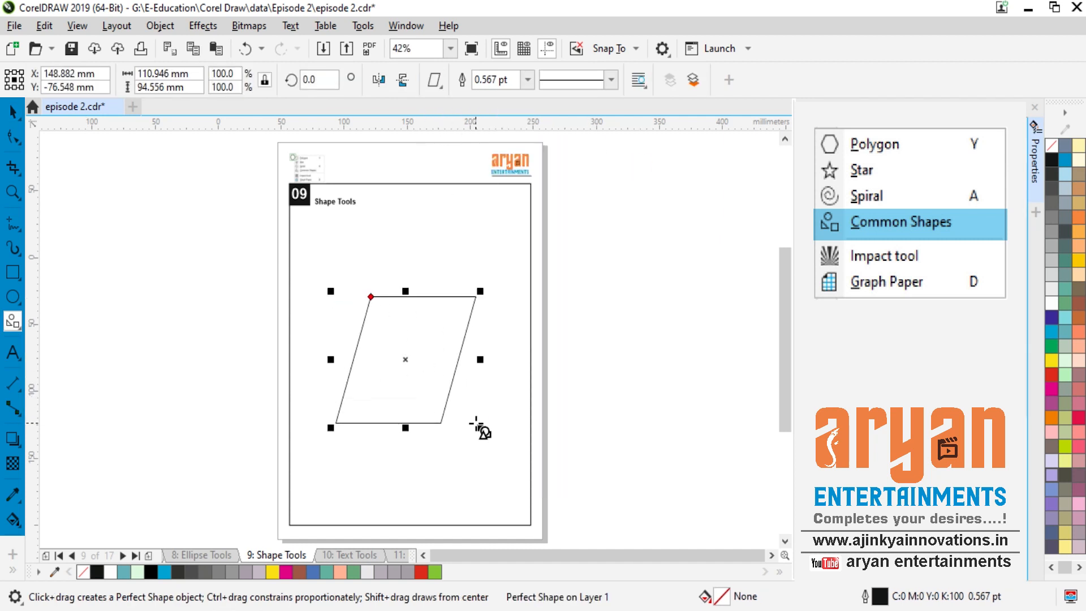
Step: Change the parallelogram's slant by moving its red corner glyph outward, and delete the parallelogram
key("space")
key("space")
left_click_drag(371, 297, 307, 302)
left_click(13, 111)
left_click(554, 317)
left_click(435, 297)
key("Delete")
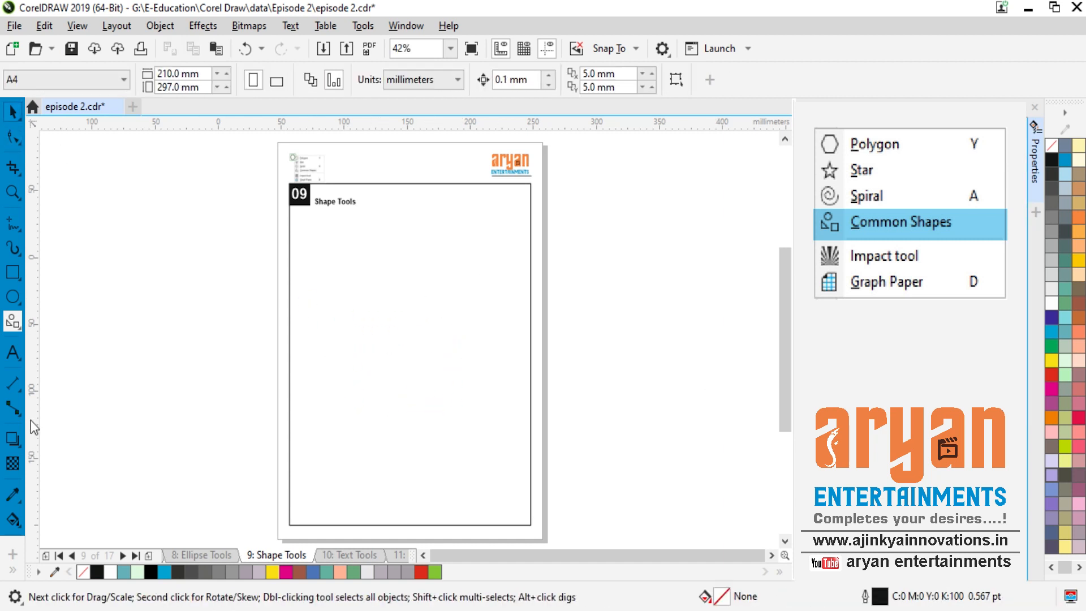
Step: Examine the basic, arrow, flowchart, banner and callout shapes offered by the Common Shapes tool
left_click(12, 321)
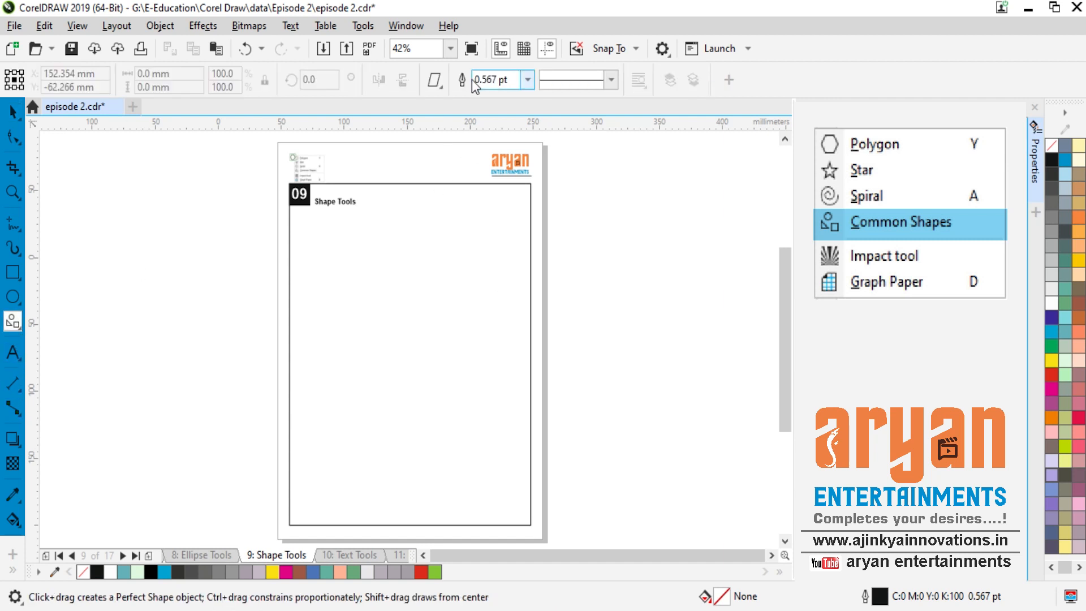
left_click(435, 80)
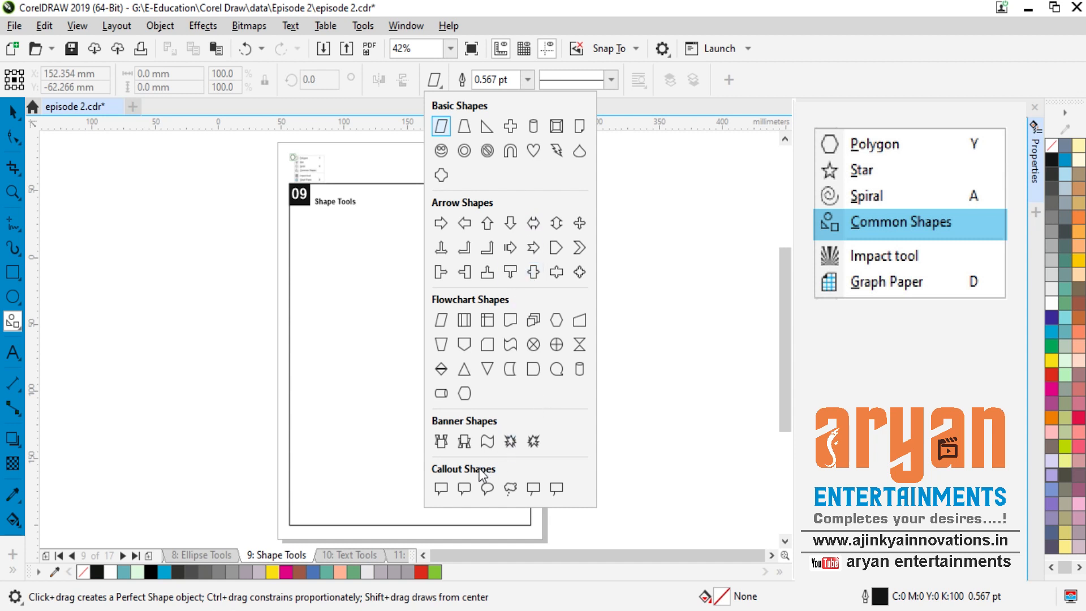
left_click(633, 490)
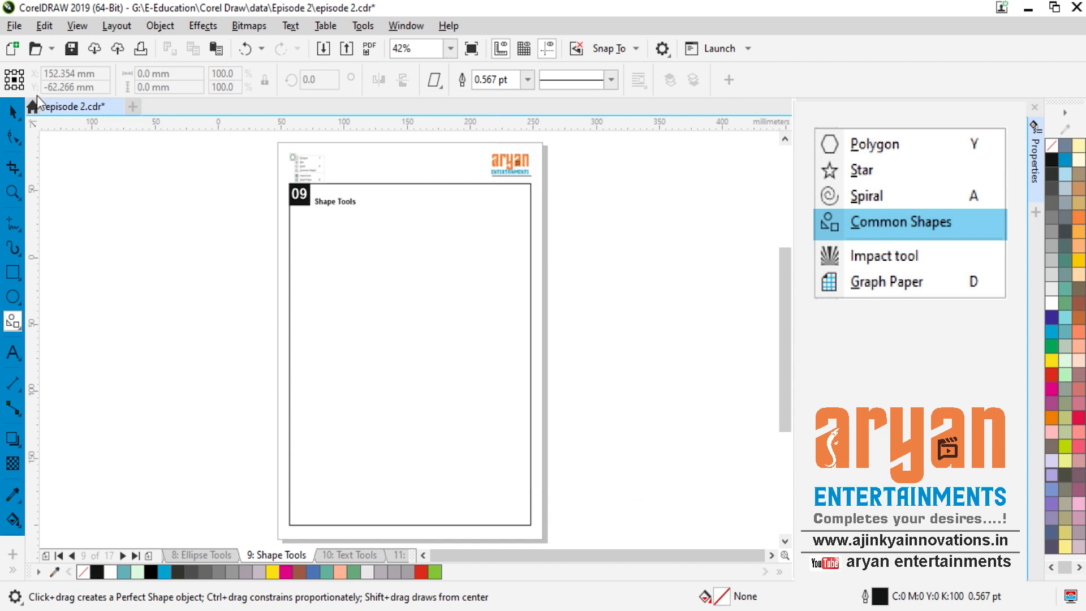
left_click(16, 113)
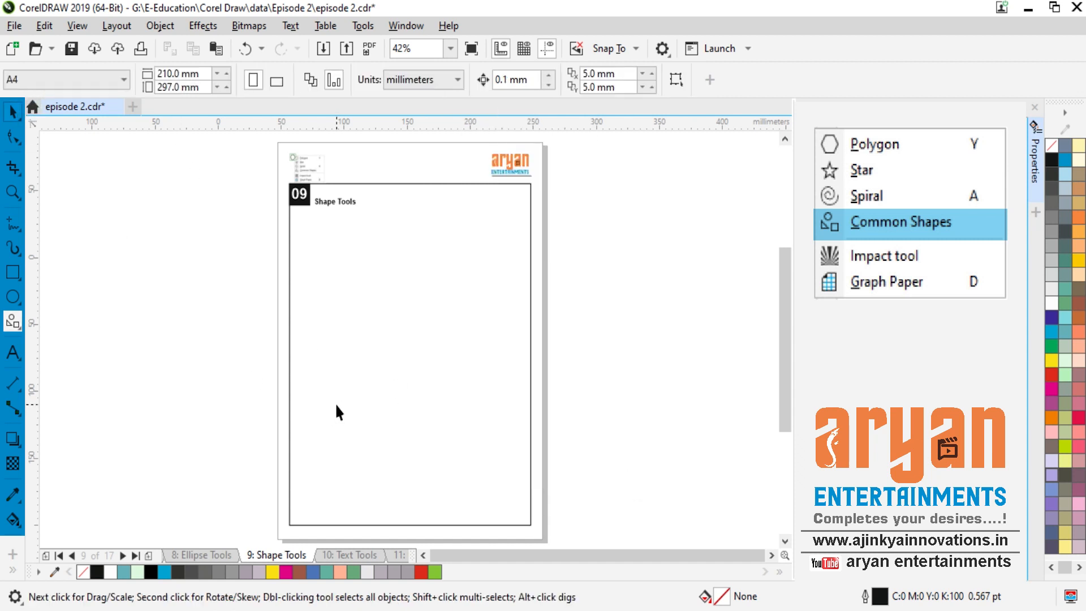
Step: Draw a rectangular area of parallel effect lines inside the page frame with the Impact tool
left_click(12, 321)
left_click(93, 402)
left_click_drag(331, 292, 500, 487)
left_click(13, 113)
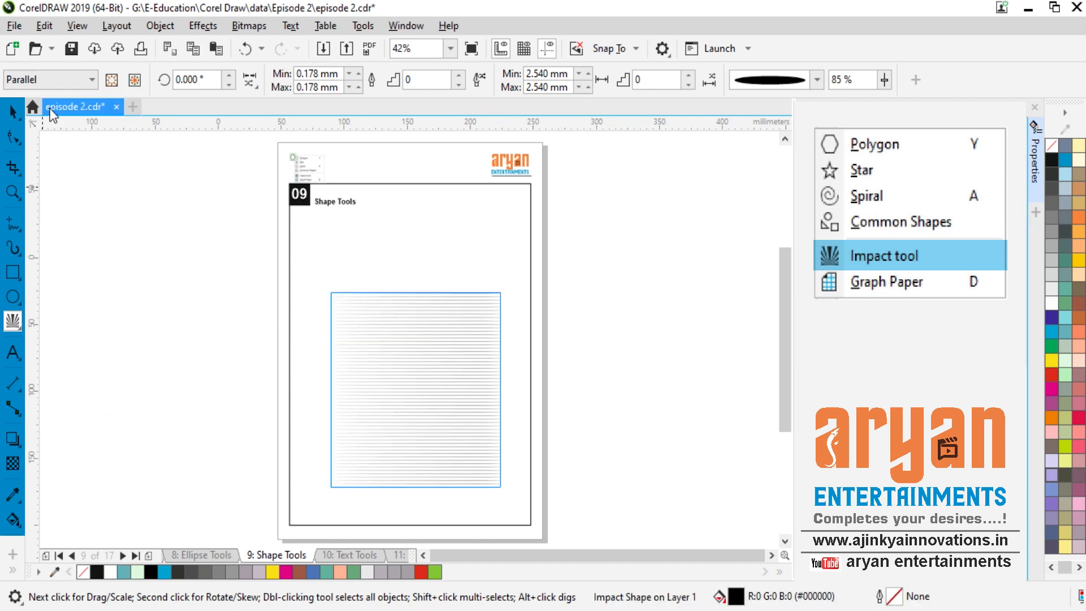
Step: Delete the parallel impact shape from the page
left_click(663, 382)
left_click(419, 364)
key("Delete")
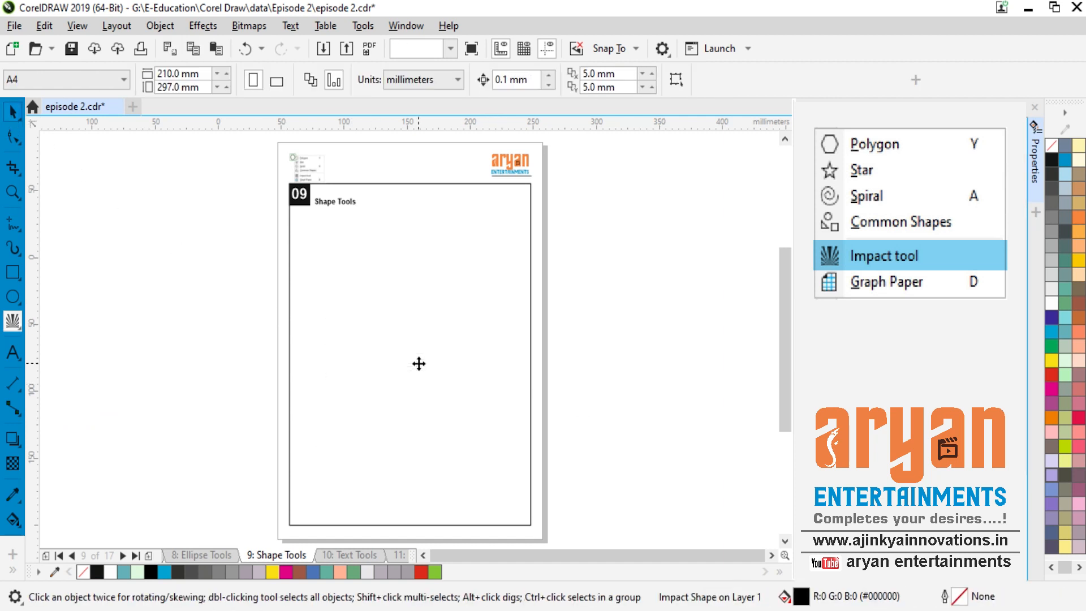
Step: Set the Impact tool style to Radial, draw a circular burst of lines and centre it on the page
left_click(13, 321)
left_click(72, 79)
left_click(34, 116)
left_click_drag(315, 272, 357, 356)
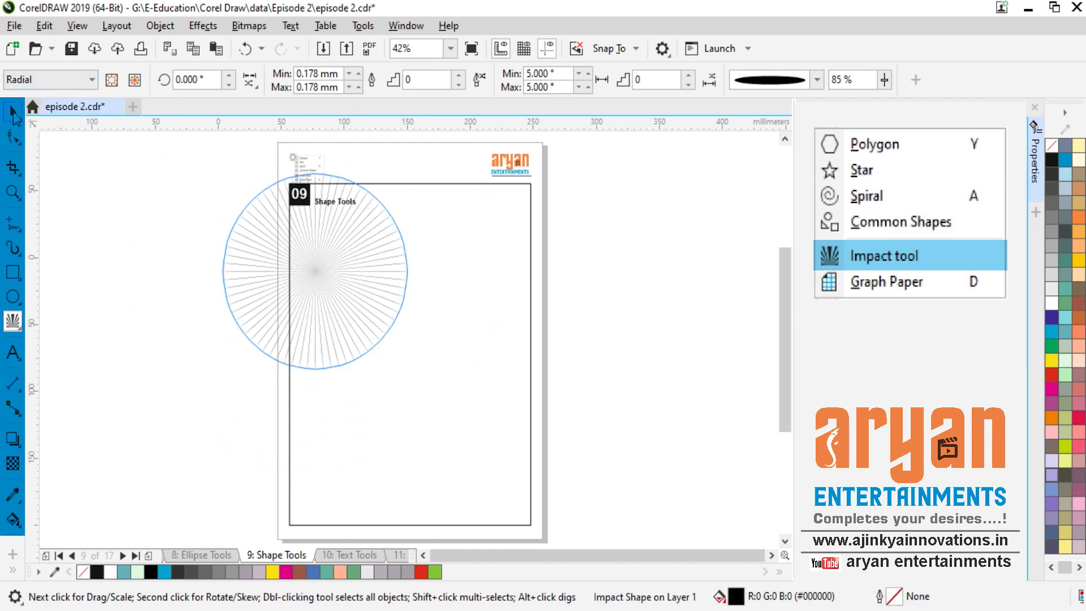
left_click(13, 113)
key("p")
Step: Delete the radial impact shape from the page
left_click(399, 355)
left_click(402, 357)
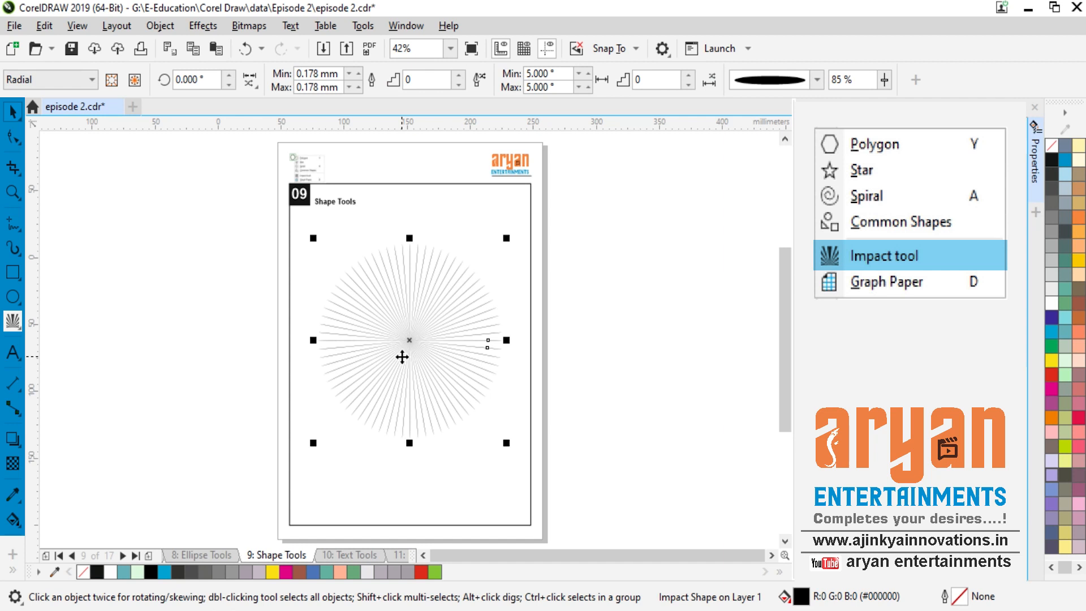
key("Delete")
Step: Draw a graph paper grid with 8 columns and 4 rows, about 156 mm wide, and centre it on the page
left_click(21, 337)
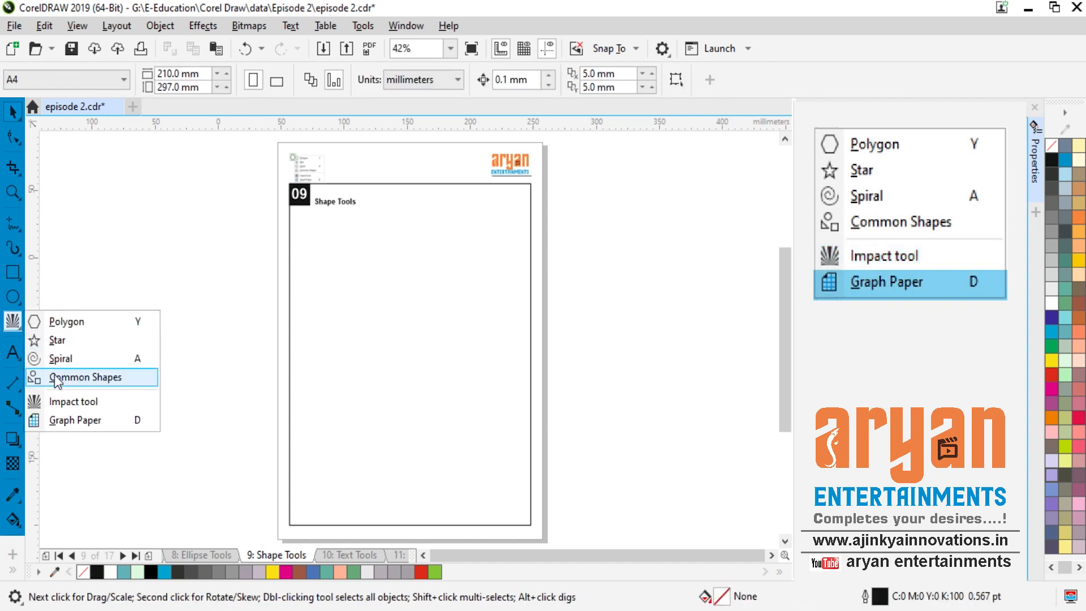
left_click(64, 417)
left_click_drag(312, 261, 510, 472)
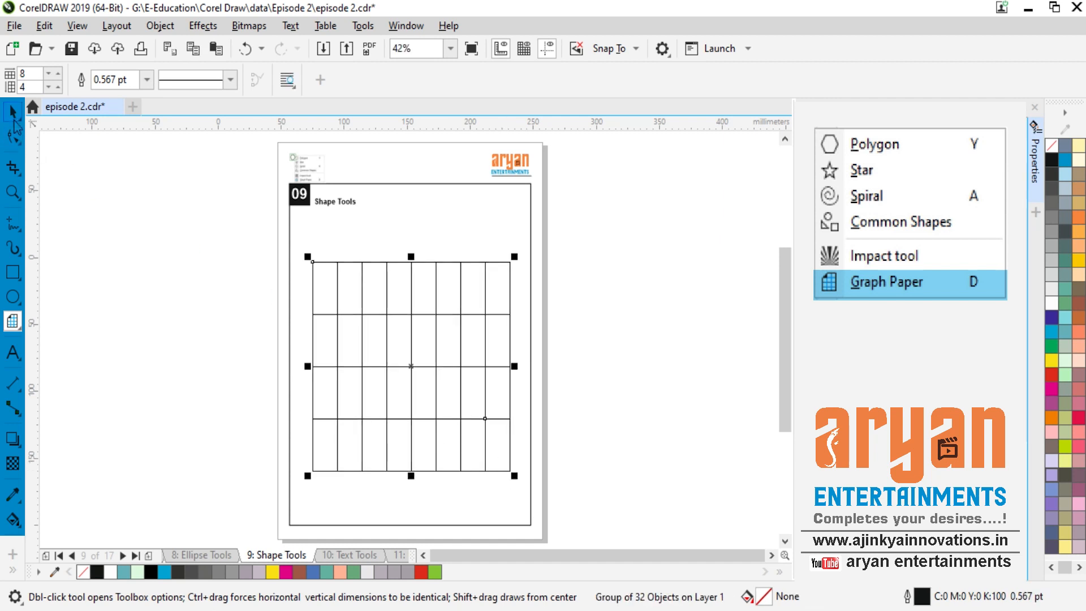
key("space")
key("p")
Step: Delete the graph paper grid from the page
left_click(624, 393)
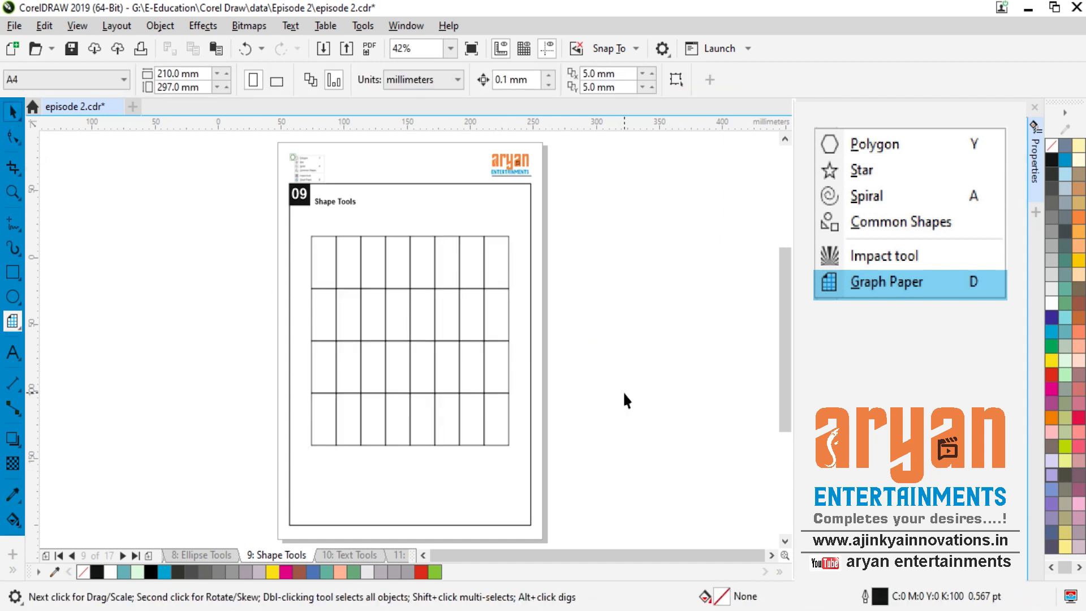
left_click(452, 337)
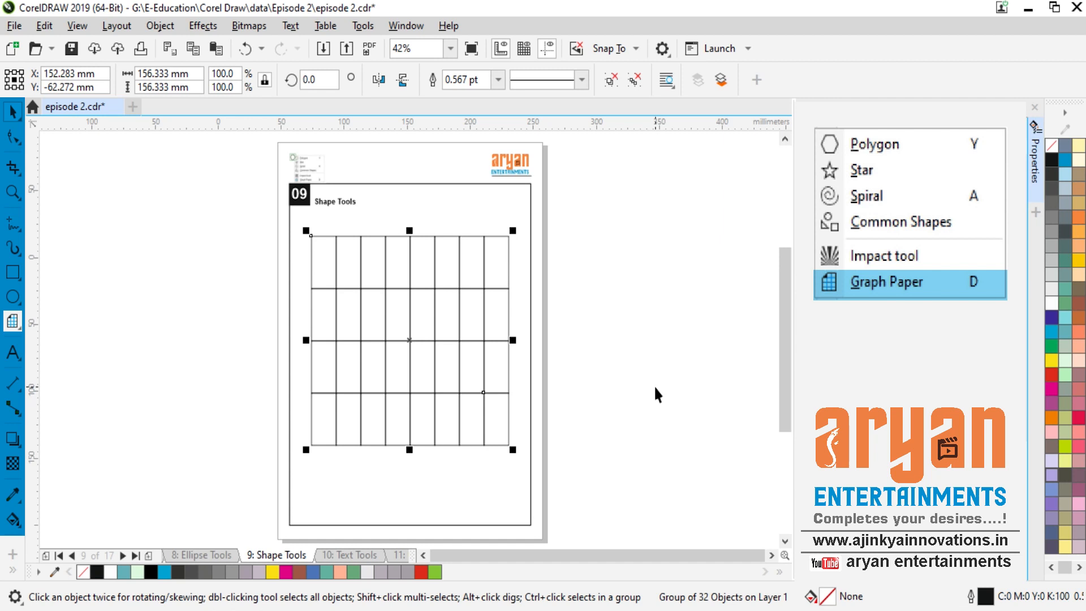
key("Delete")
Step: Go to the Text Tools page and add the artistic text "ARYAN ENTERTAINMENTS" on two lines in Arial 24 pt
key("Page_Down")
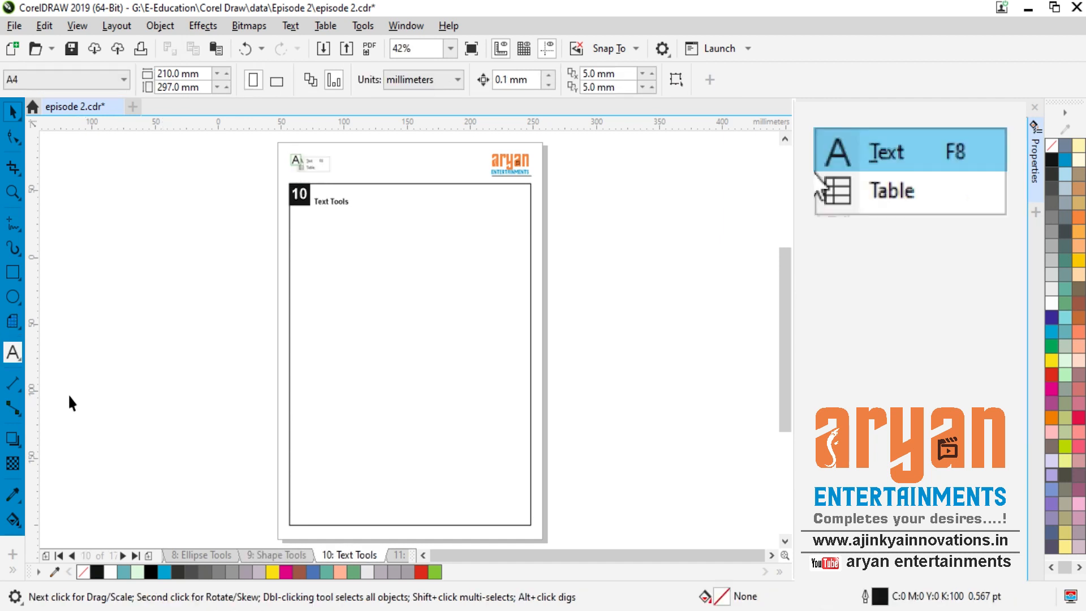
left_click(21, 362)
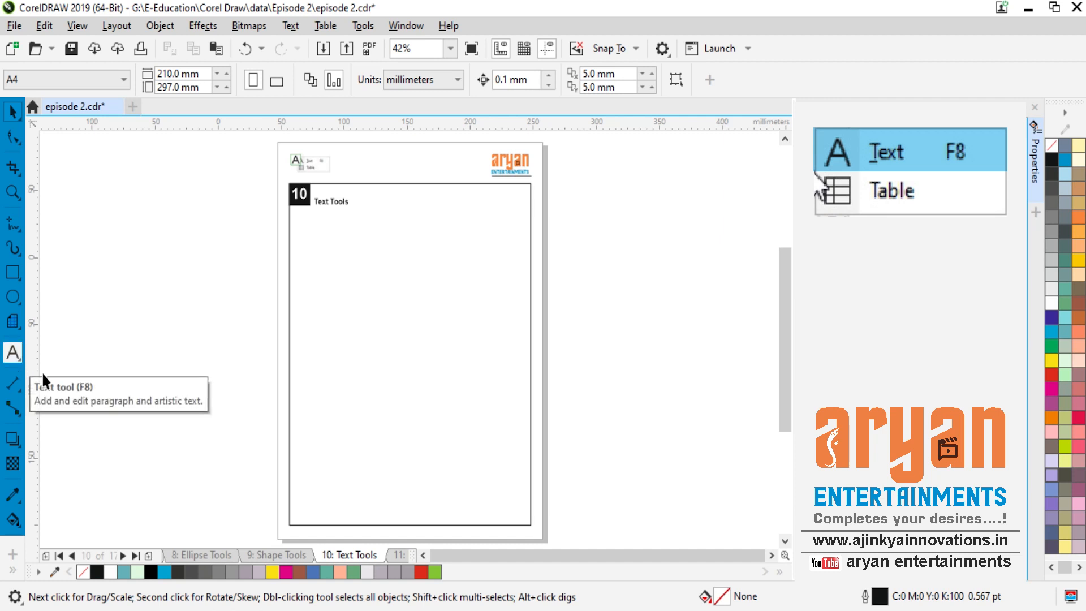
left_click(12, 353)
left_click(399, 327)
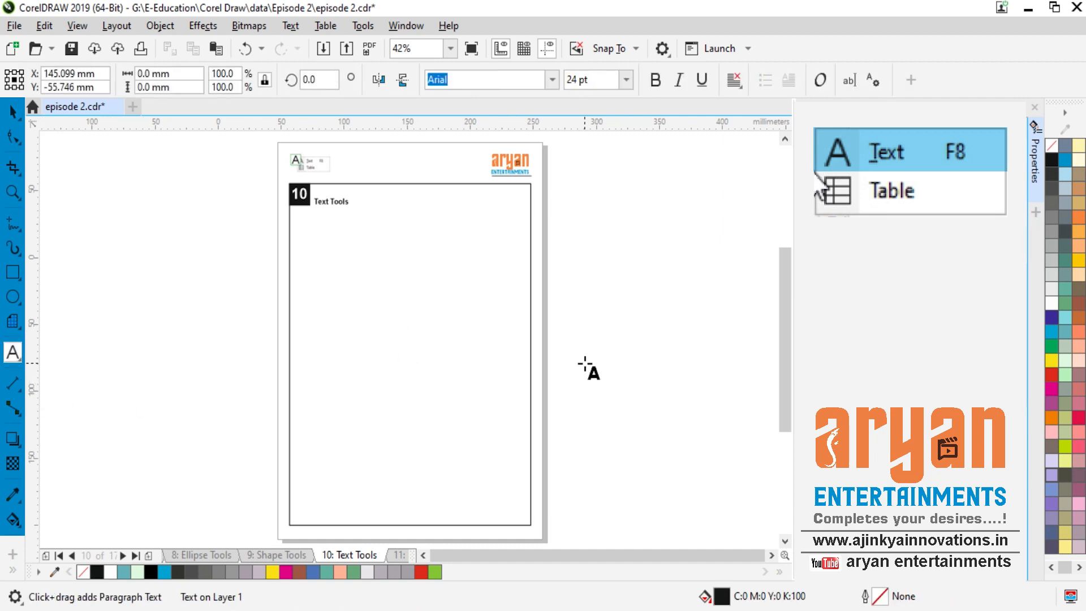
type("ARYAN ENTERTAINMEN")
type("TS")
key("Return")
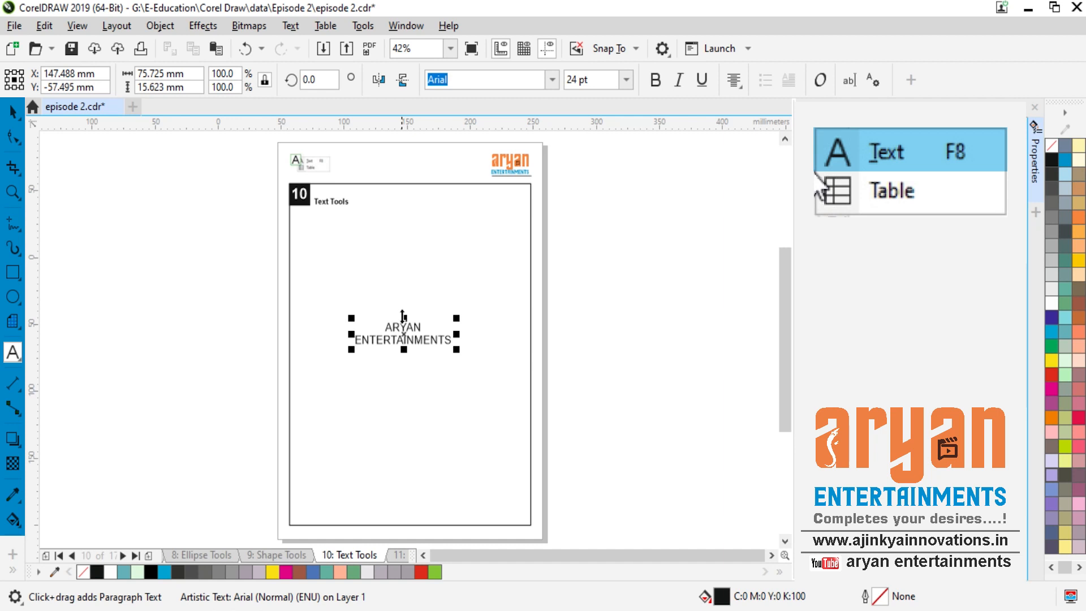
Step: Set the "ARYAN ENTERTAINMENTS" text to 48 pt and make it bold, italic and underlined
left_click(13, 112)
left_click(626, 79)
left_click(592, 307)
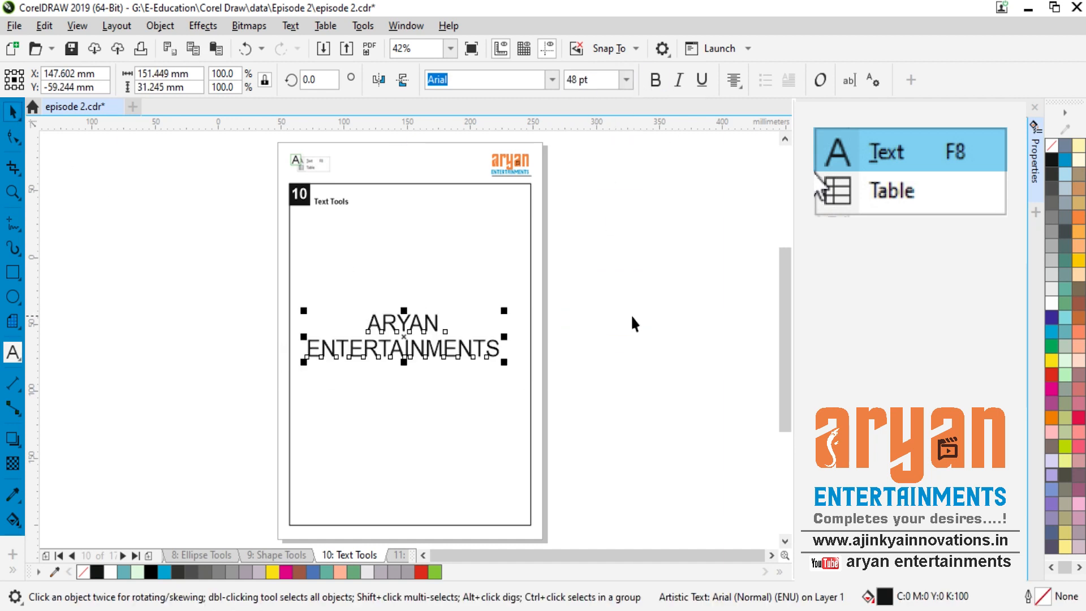
left_click(655, 80)
left_click(678, 80)
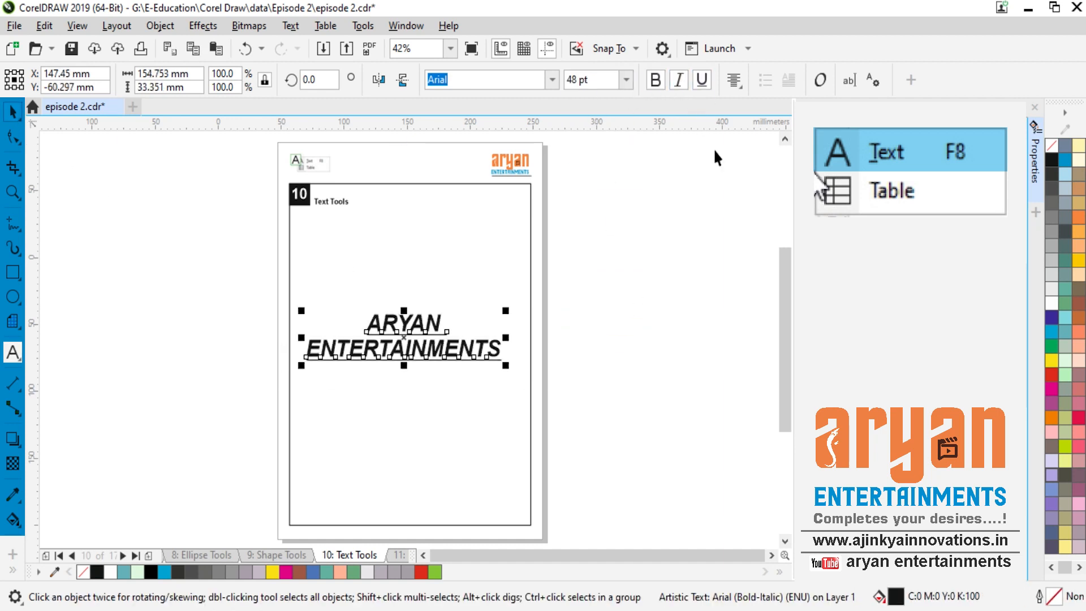
Step: Change the text's font to Times New Roman, and delete the text from the page
left_click(552, 80)
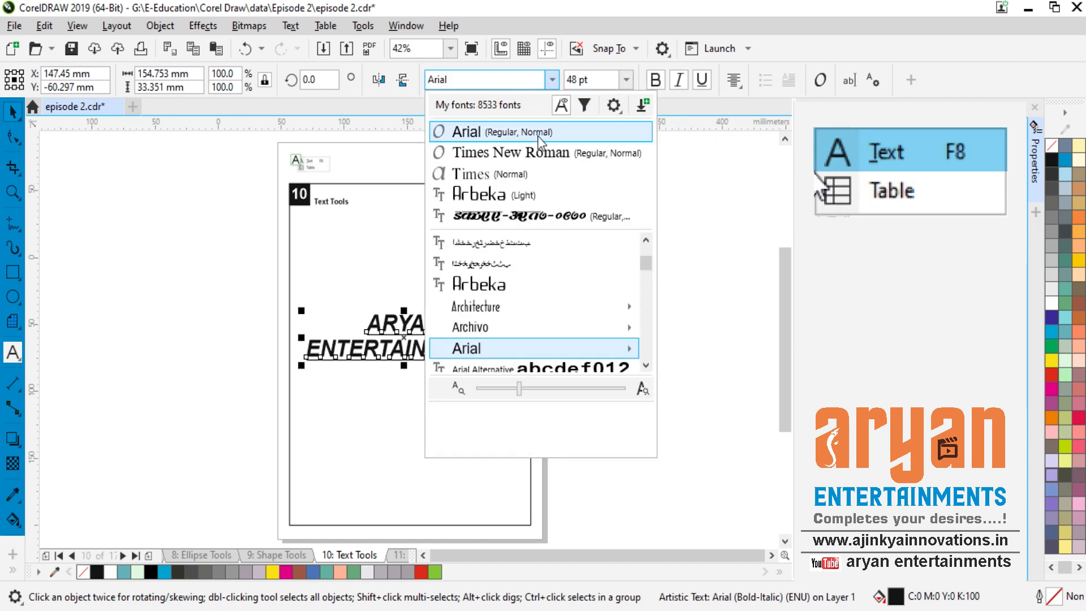
left_click(533, 151)
left_click(578, 354)
left_click(493, 355)
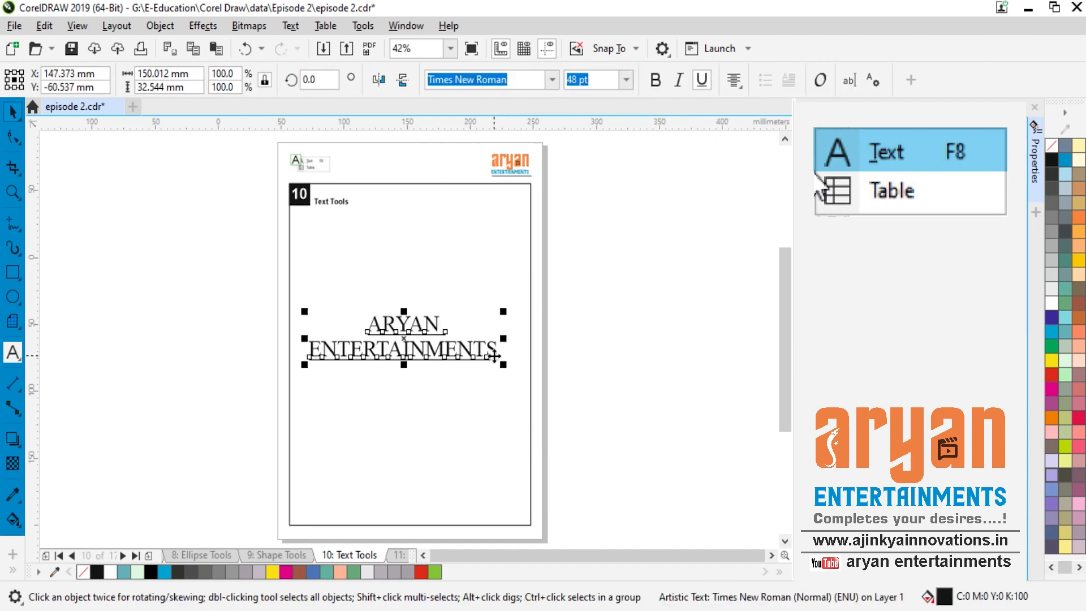
key("Delete")
Step: Draw a table with 3 rows and 4 columns, about 155 mm wide, and centre it on the page
left_click(21, 362)
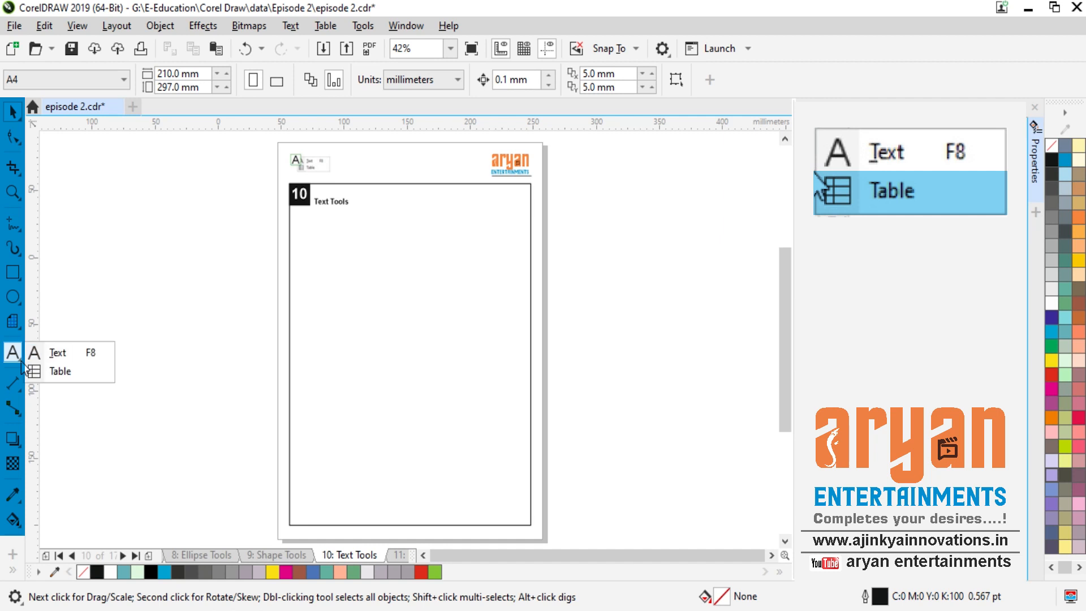
left_click(52, 369)
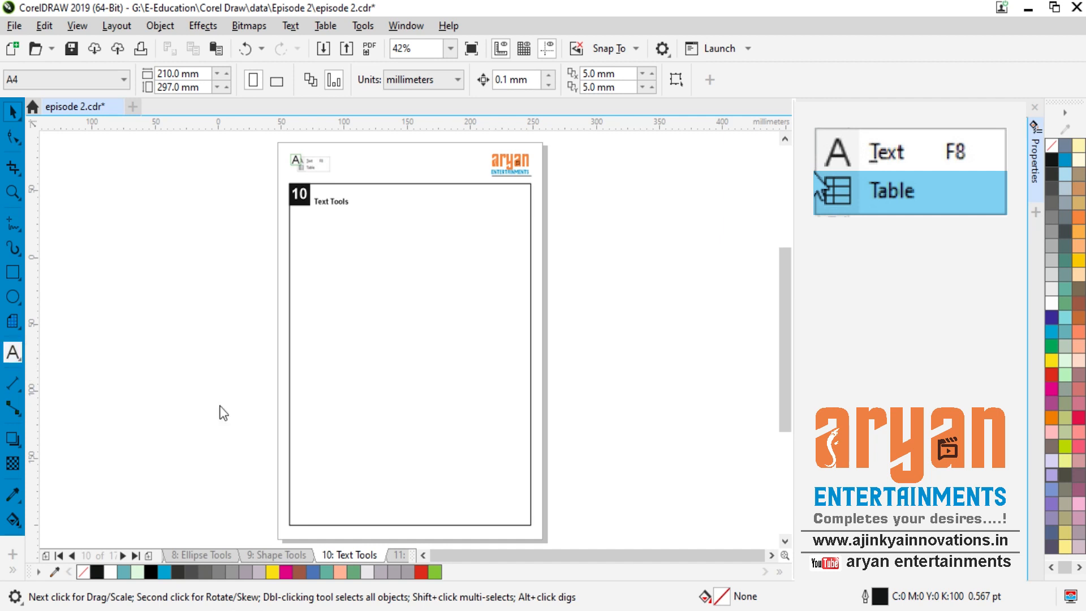
left_click_drag(316, 274, 512, 481)
left_click(12, 111)
key("p")
left_click(664, 439)
Step: Move the table's upper inner border up and its lower inner border down so the middle row becomes much taller
left_click(390, 307)
key("F10")
left_click_drag(390, 307, 392, 267)
left_click_drag(395, 375, 404, 419)
left_click(12, 111)
left_click(620, 416)
Step: Delete the table from the page
left_click(476, 267)
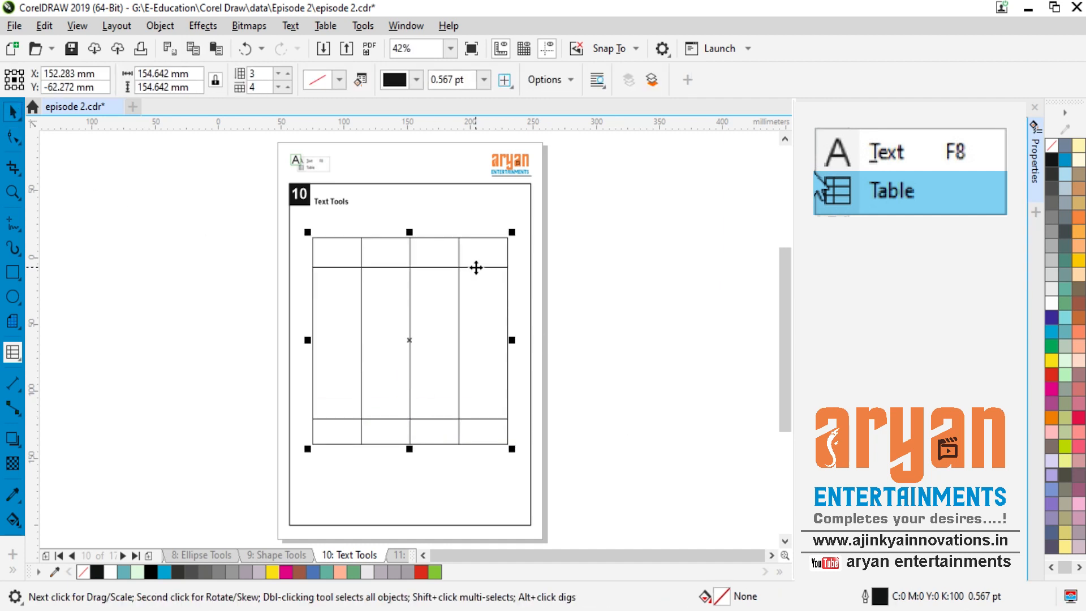
left_click(647, 441)
left_click(459, 317)
key("Delete")
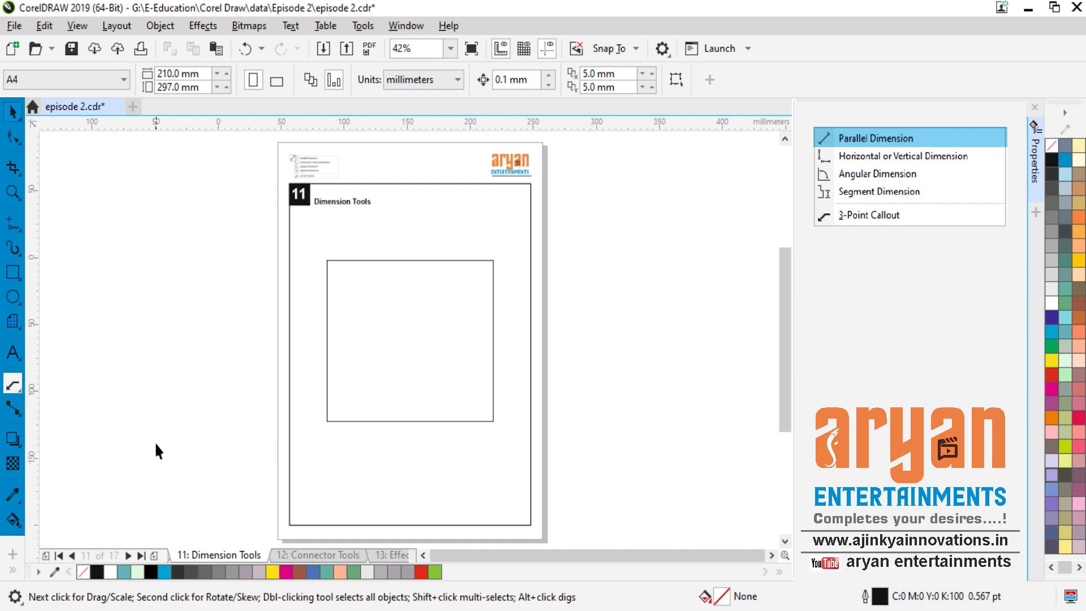
Step: Dimension the rectangle's top edge with the Parallel Dimension tool, placing the dimension line above it, and delete that dimension
left_click(23, 394)
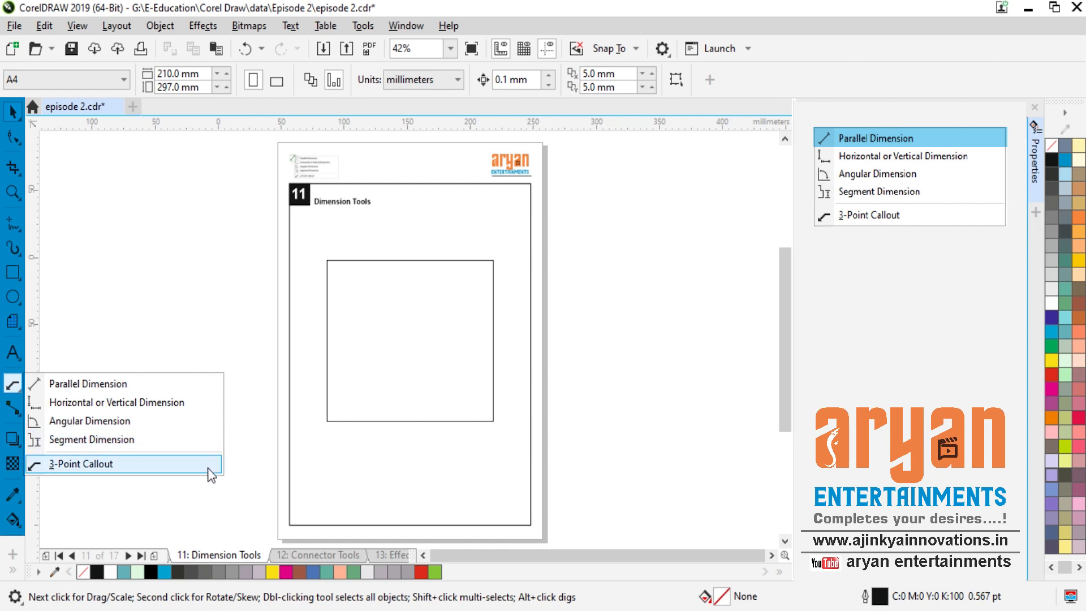
left_click(243, 494)
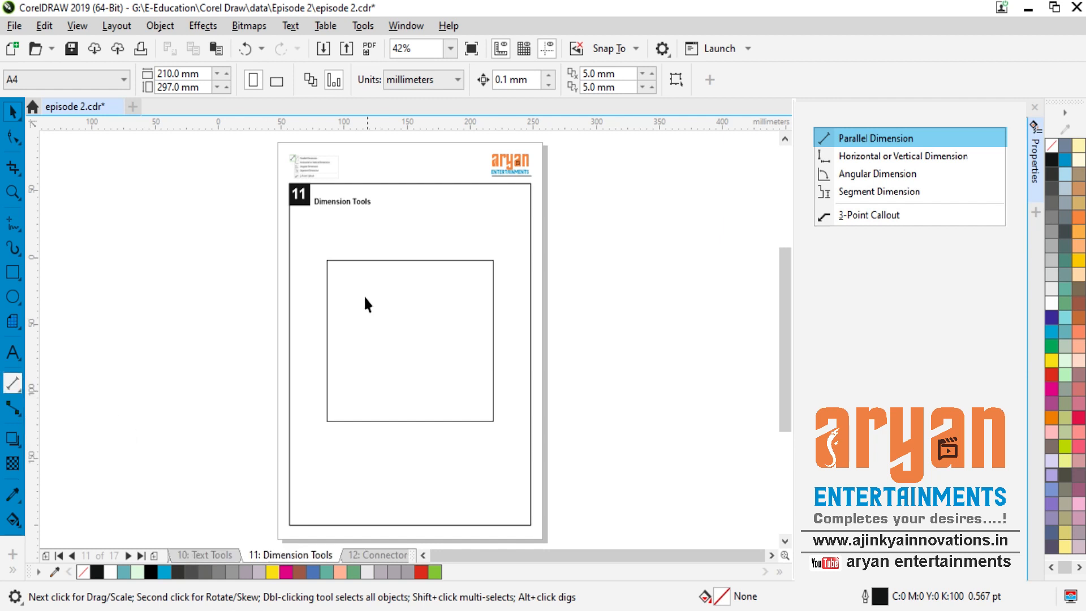
key("F2")
left_click_drag(314, 249, 523, 443)
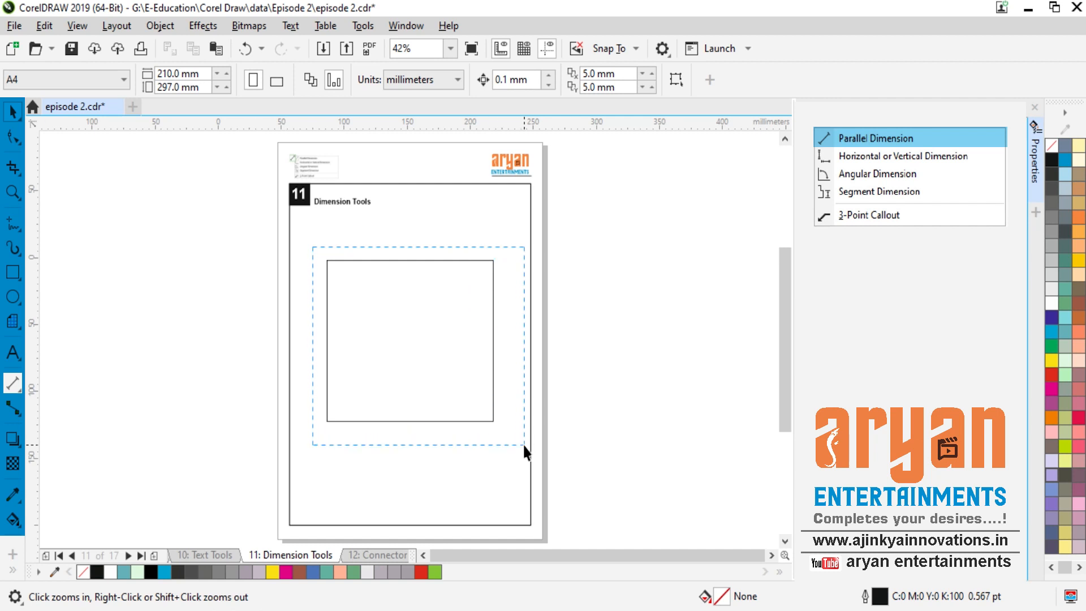
scroll(784, 153, "up", 1)
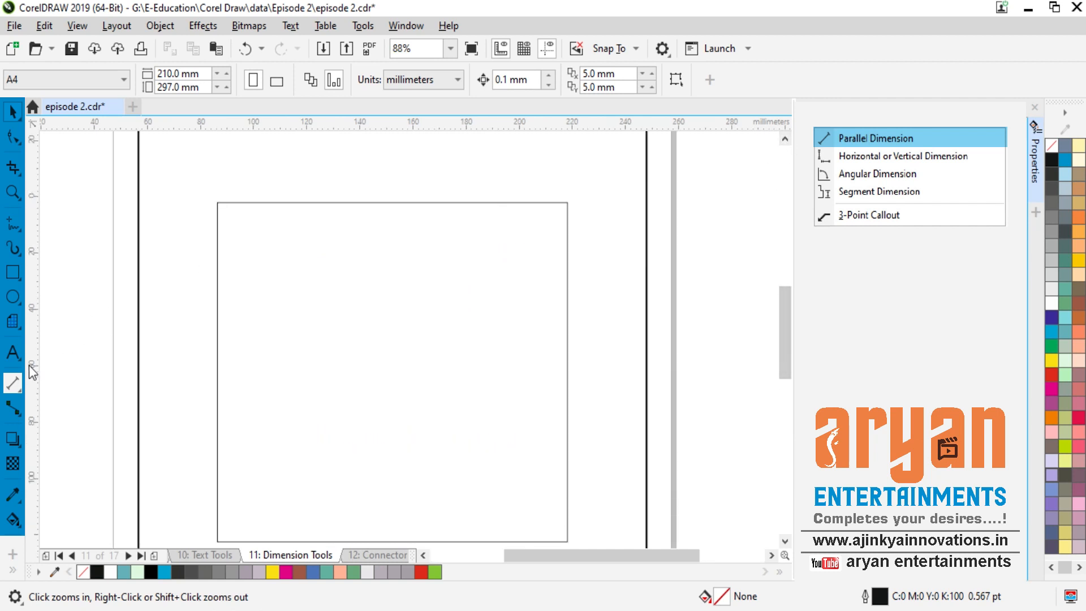
left_click(12, 382)
left_click_drag(218, 202, 567, 202)
left_click(569, 179)
key("space")
key("Escape")
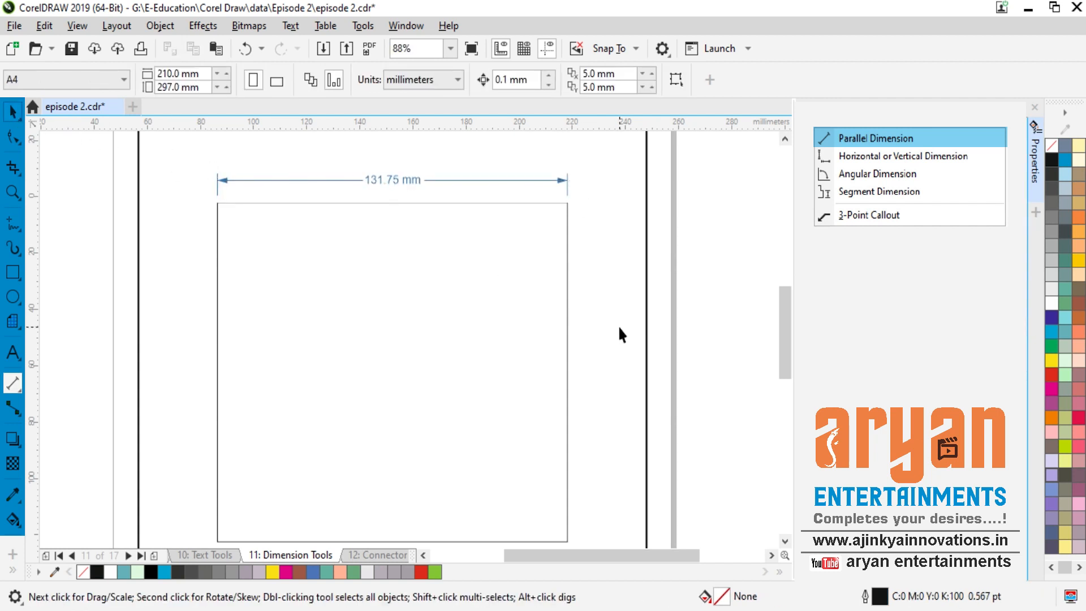
left_click(406, 177)
key("Delete")
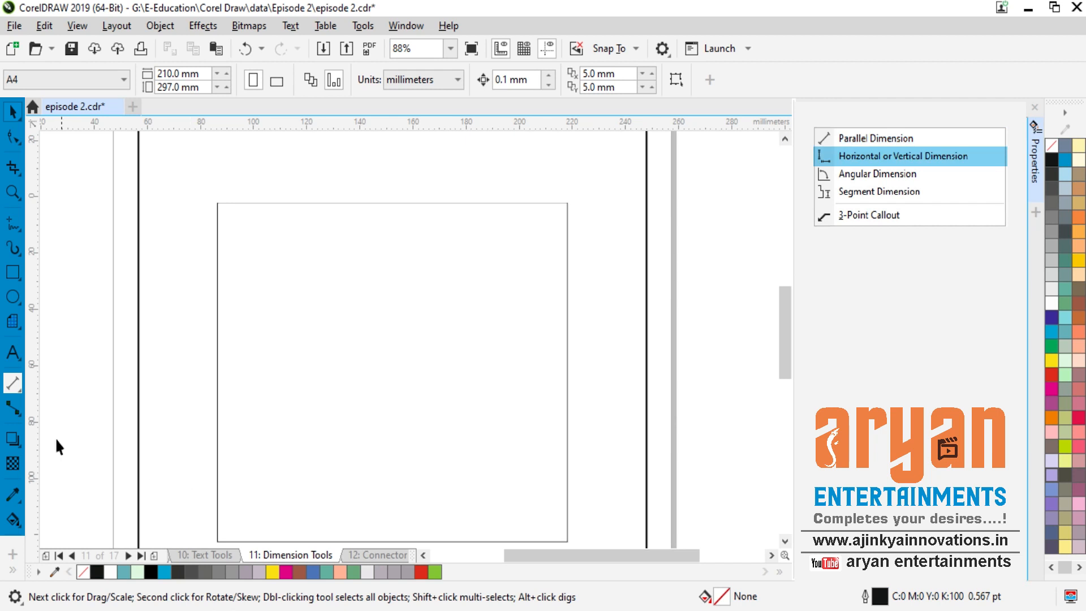
Step: Dimension the rectangle's width above it and its height on its right side with the Horizontal or Vertical Dimension tool
left_click(19, 388)
left_click(116, 403)
left_click_drag(219, 203, 567, 203)
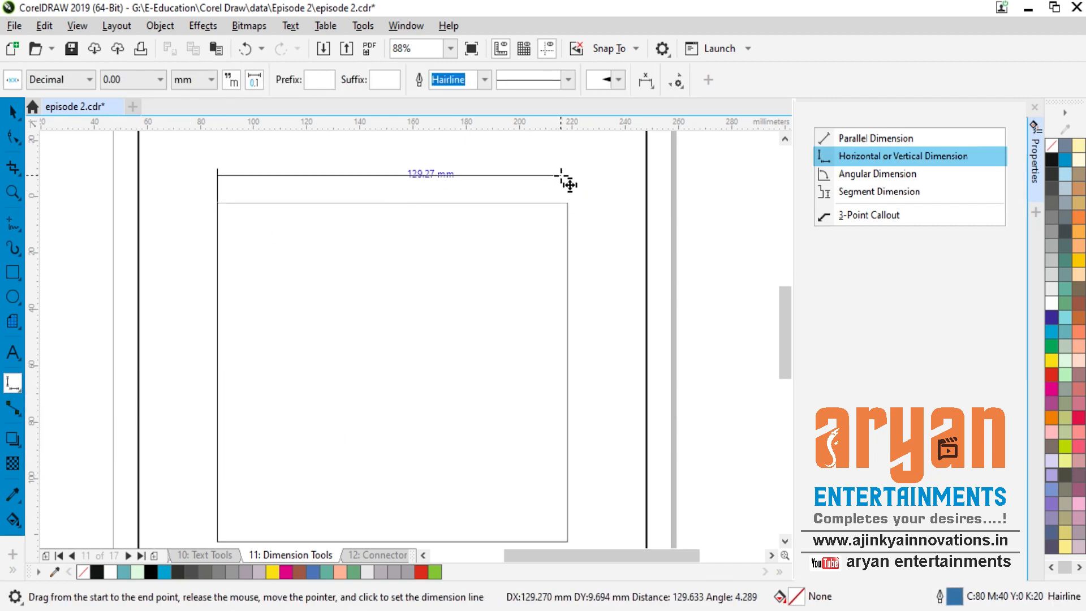
left_click(565, 178)
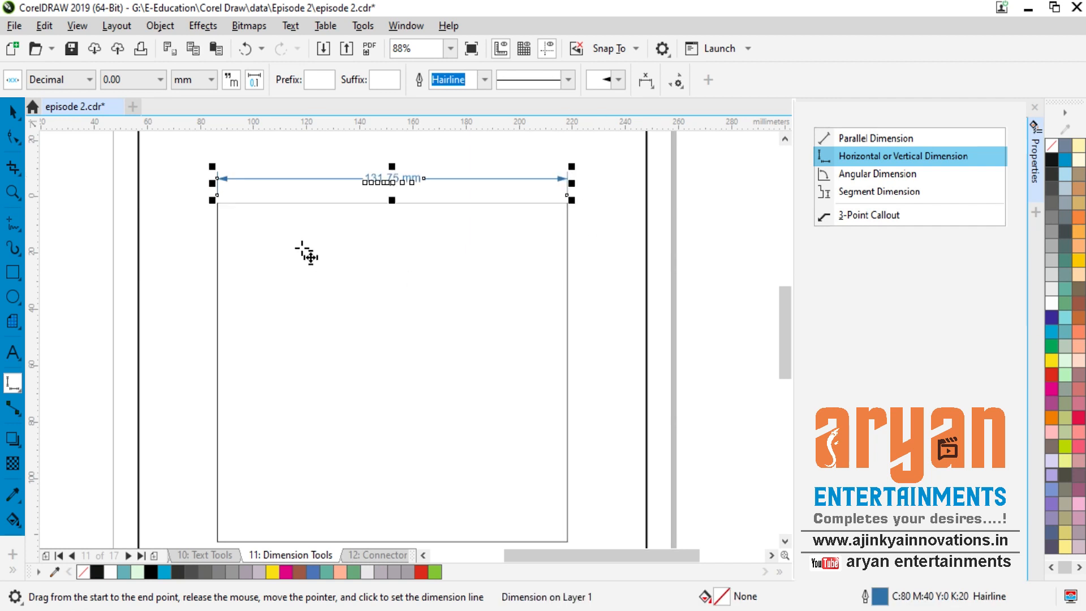
mouse_move(569, 203)
left_mouse_down()
mouse_move(570, 541)
mouse_move(569, 203)
left_mouse_up()
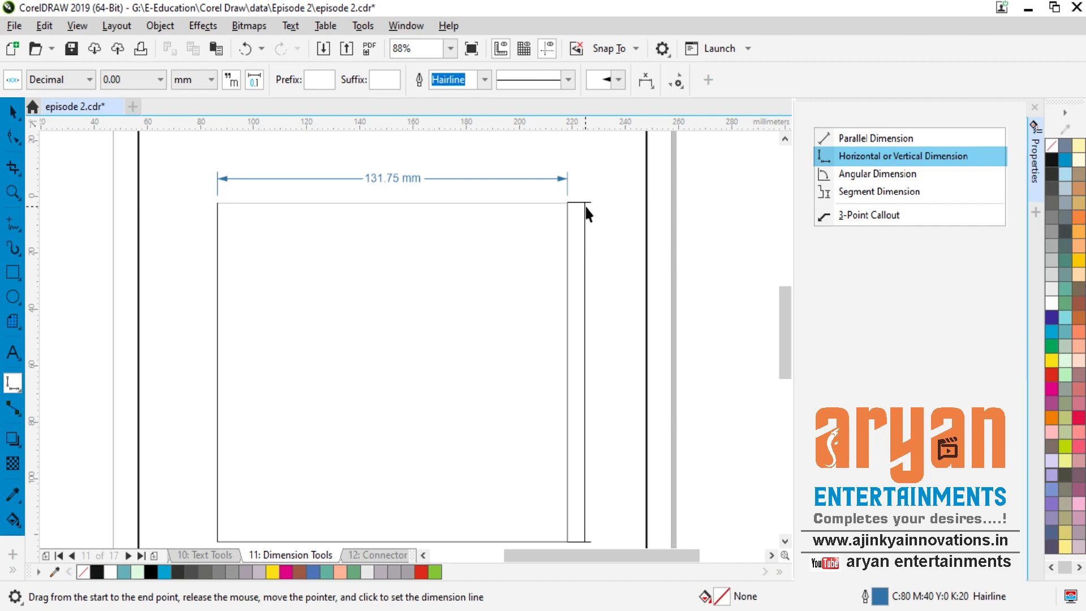
left_click(592, 250)
key("space")
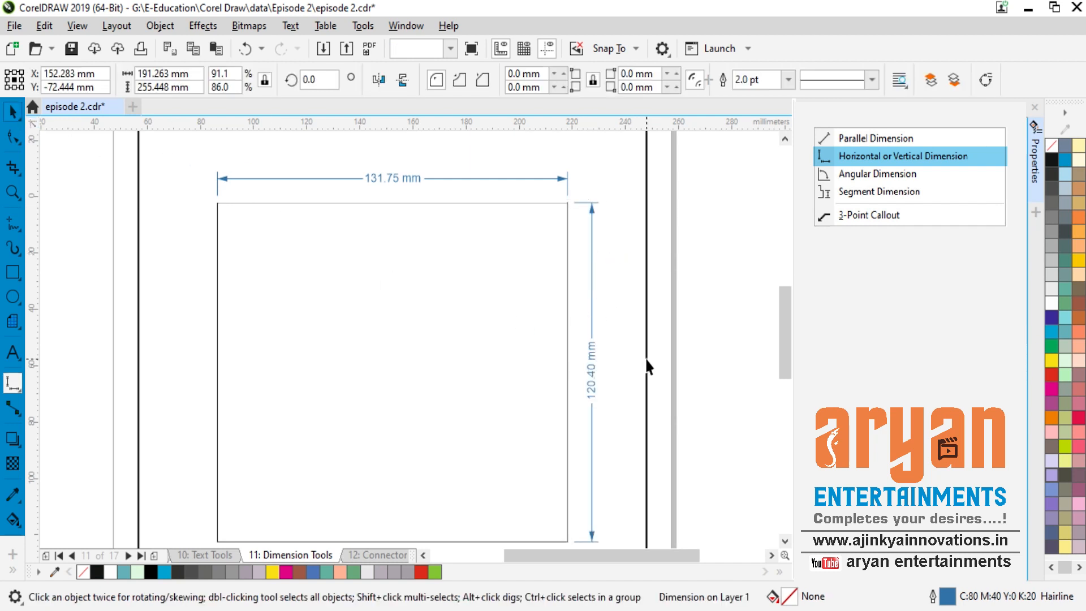
Step: Delete the rectangle's vertical and horizontal dimensions
left_click(589, 363)
key("Delete")
left_click(396, 175)
key("Delete")
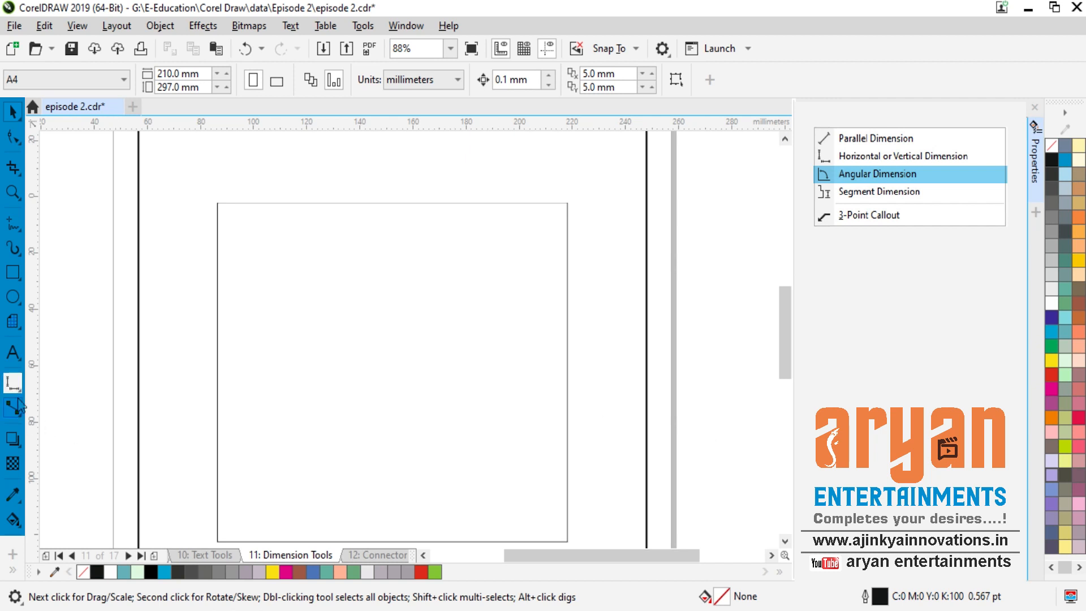
Step: Dimension the angle at the rectangle's lower-left corner with the Angular Dimension tool, and undo that dimension
left_click(19, 399)
left_click(156, 421)
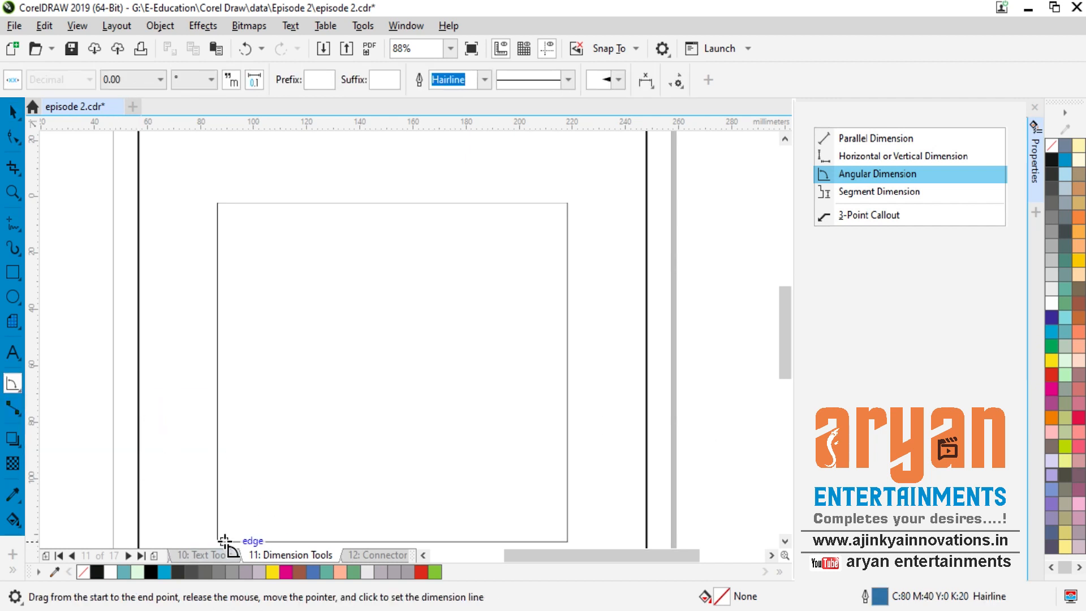
left_click_drag(218, 541, 406, 482)
left_click(218, 371)
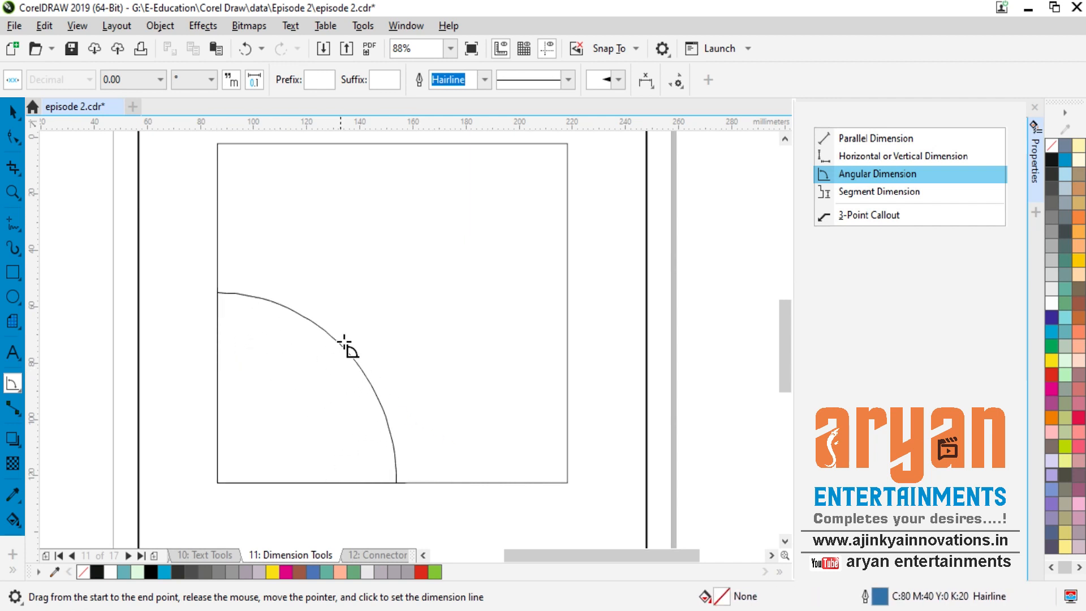
left_click(411, 347)
left_click(12, 111)
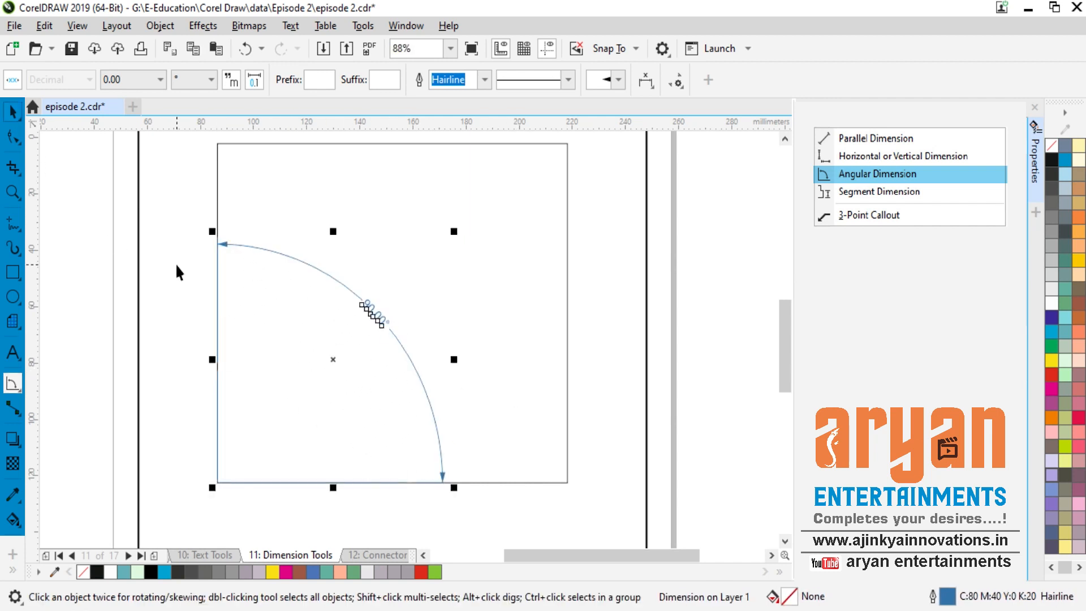
left_click(237, 402)
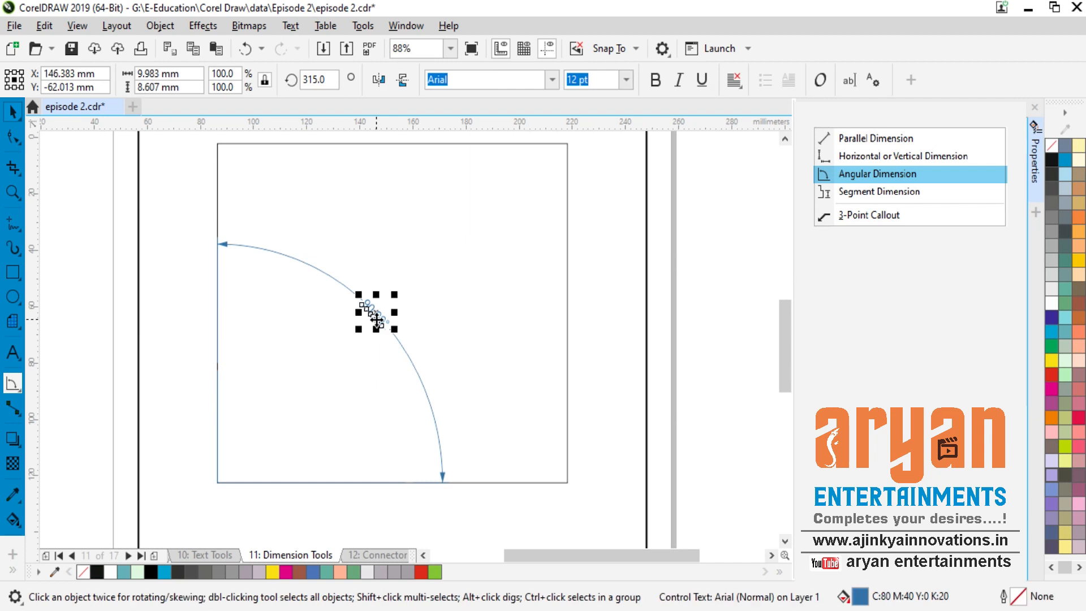
key("ctrl+z")
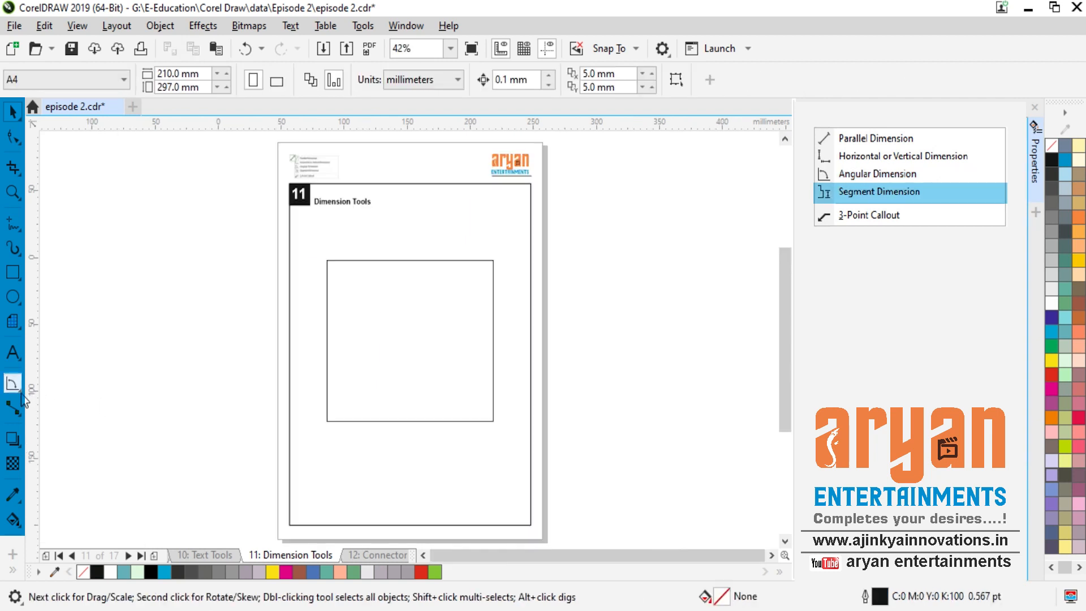
Step: Dimension the rectangle's top and left edges with the Segment Dimension tool, placing both dimension lines outside the rectangle
left_click(12, 383)
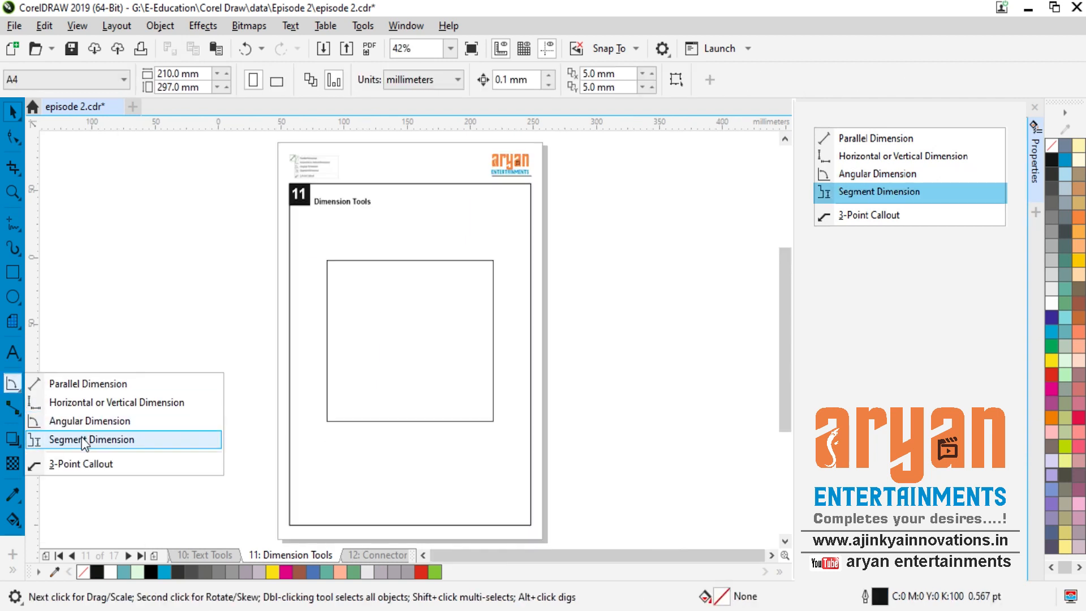
left_click(81, 439)
left_click(392, 260)
left_click(405, 245)
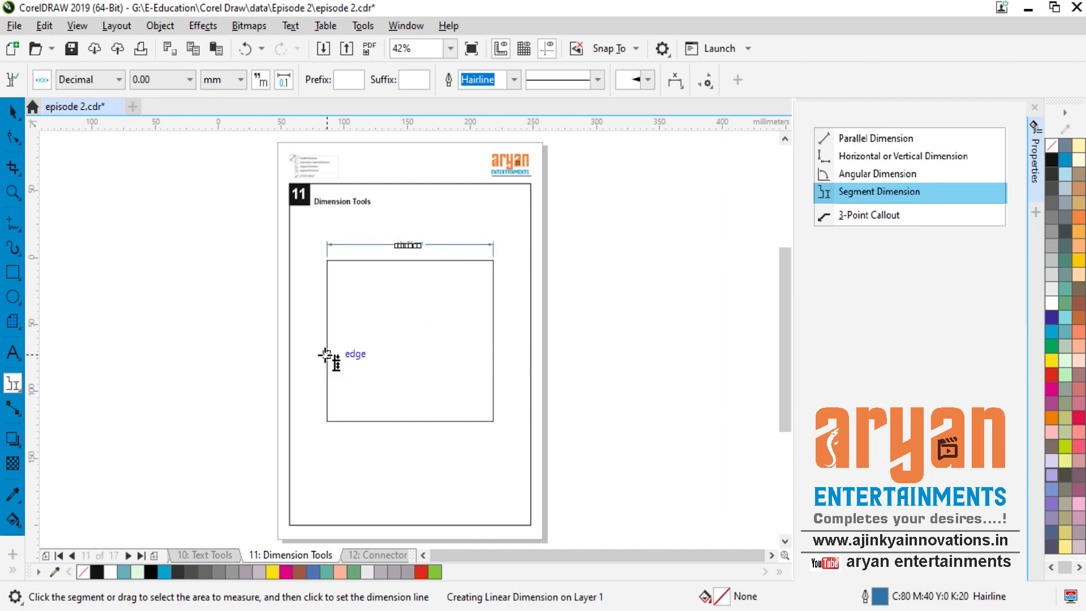
left_click(326, 354)
left_click(311, 359)
left_click(12, 112)
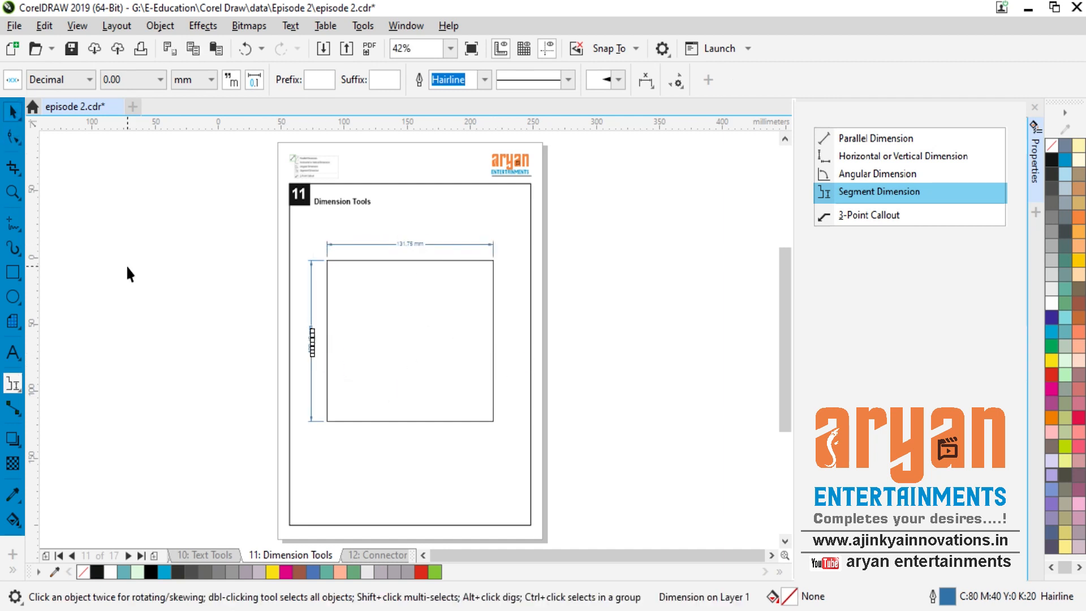
Step: Delete the two segment dimensions from the top and left edges of the rectangle
left_click(311, 341)
key("Delete")
left_click(413, 251)
key("Delete")
Step: Add a 3-point callout pointing at the rectangle's upper-left corner and enter its label text
left_click(21, 390)
left_click(230, 313)
key("F2")
left_click_drag(274, 227, 587, 452)
left_click(21, 399)
left_click(107, 466)
left_click_drag(223, 196, 332, 168)
left_click(334, 167)
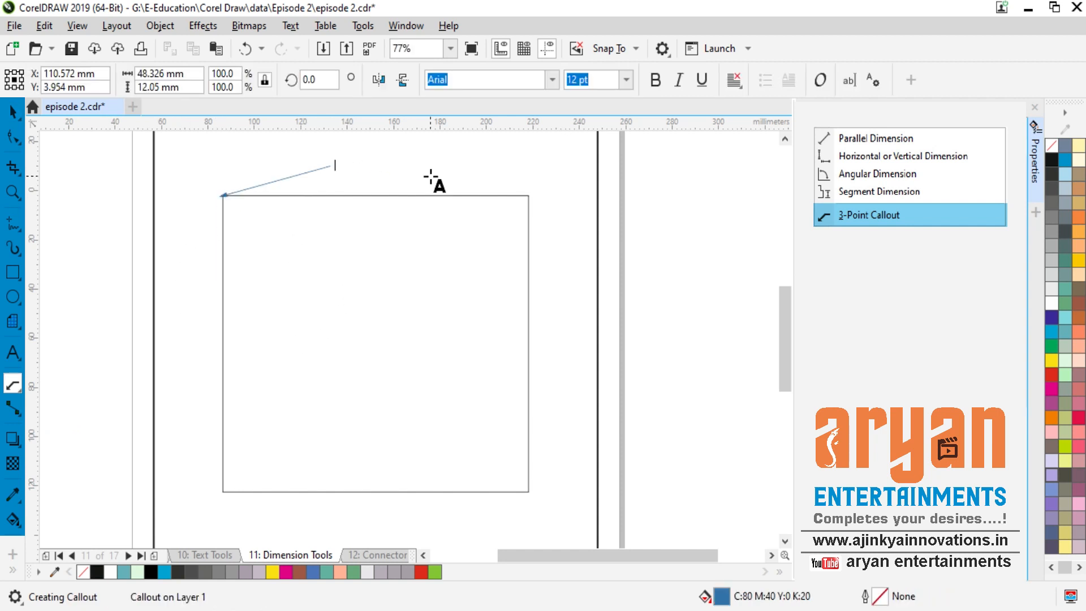
type("bO")
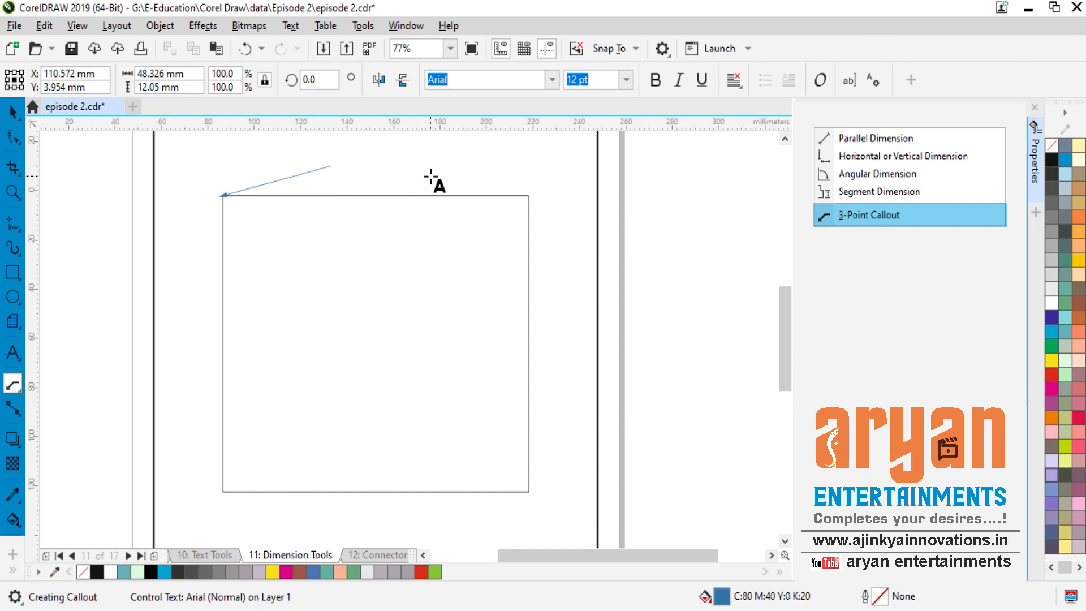
left_click(12, 112)
left_click(524, 240)
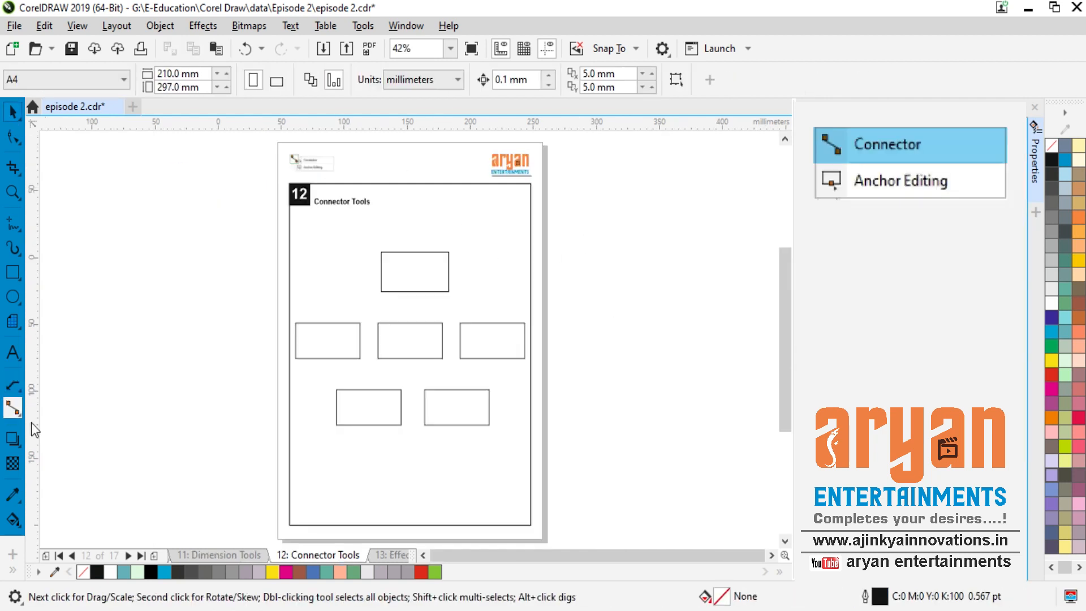
Step: Connect the top box to the three middle-row boxes and the two bottom-row boxes with right-angle connector lines
left_click(12, 407)
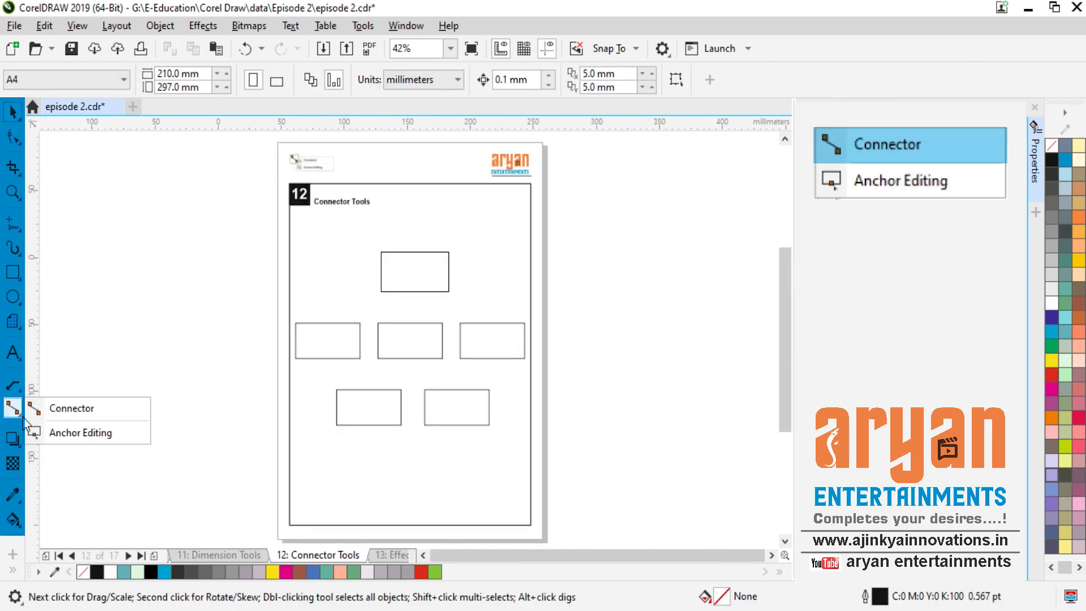
left_click(136, 414)
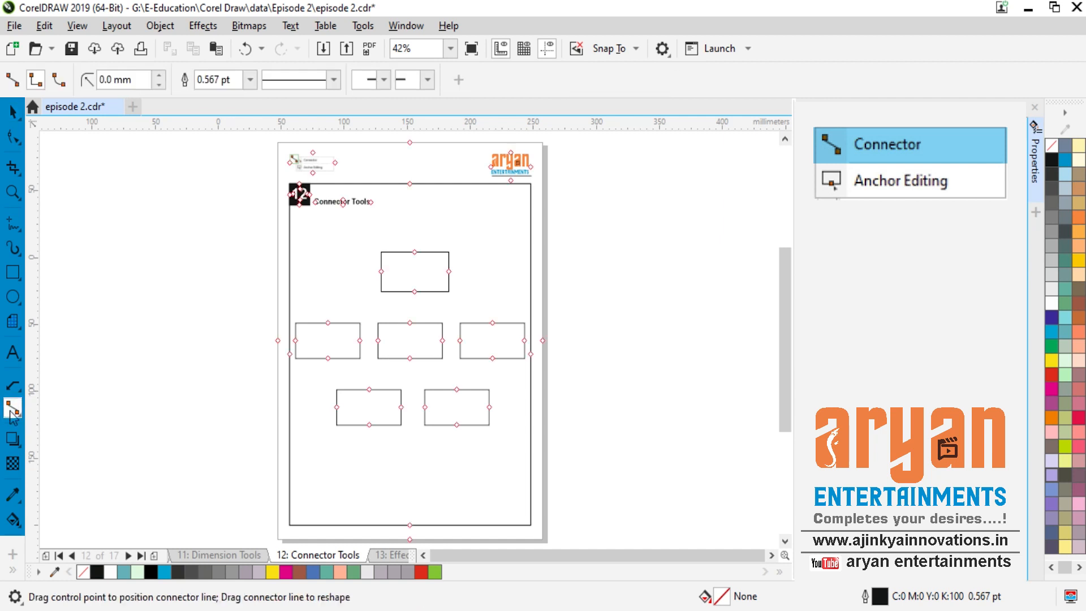
mouse_move(416, 292)
left_mouse_down()
mouse_move(413, 322)
mouse_move(492, 322)
left_mouse_up()
left_click_drag(381, 292, 327, 322)
left_click_drag(395, 292, 369, 389)
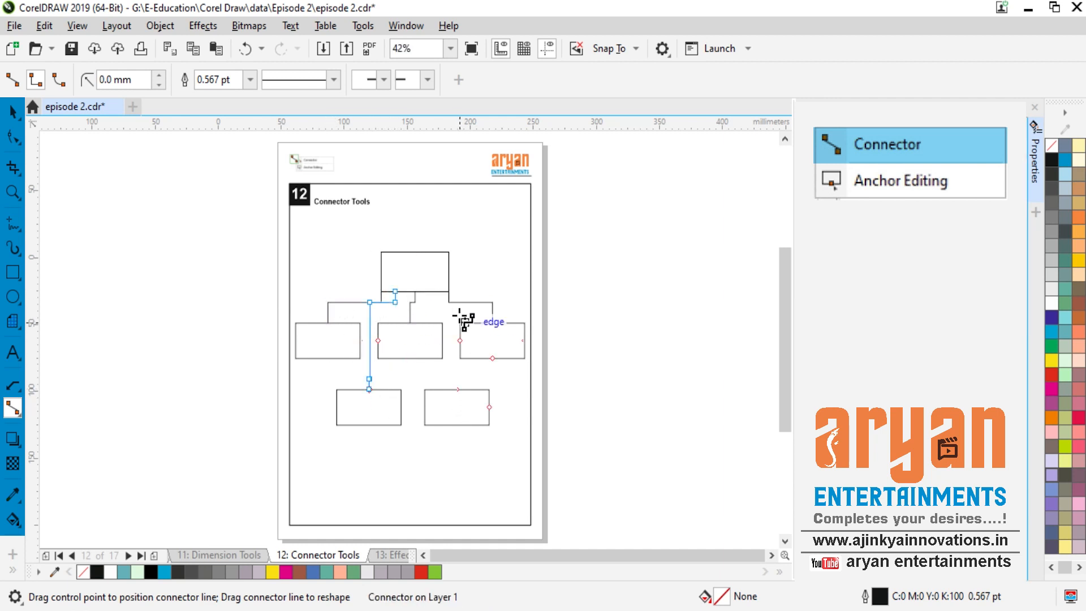
left_click_drag(433, 292, 456, 391)
key("space")
left_click(629, 386)
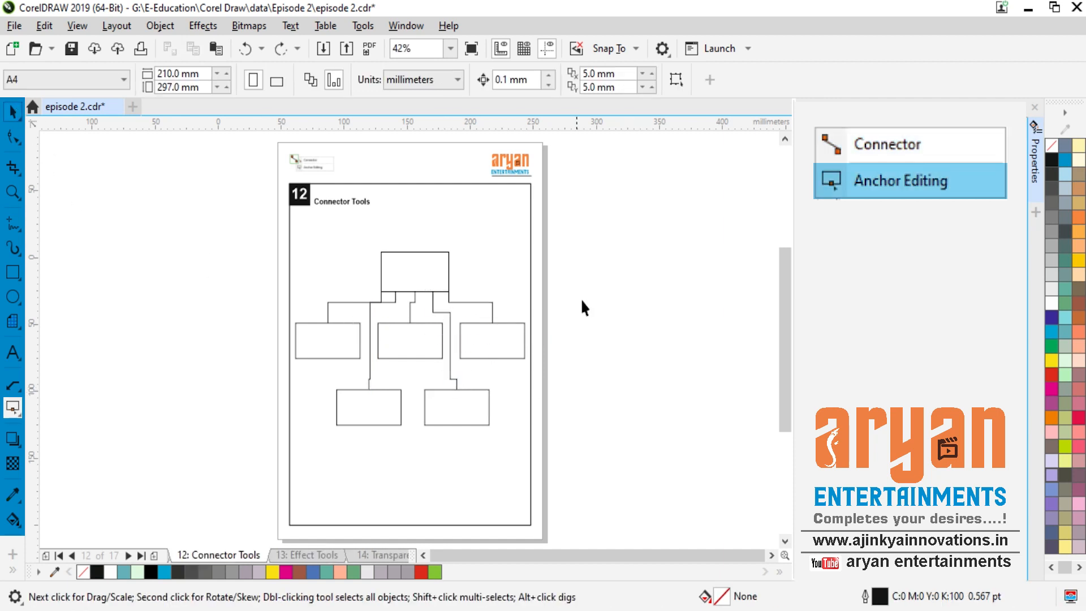
Step: Move the upper end of the middle box's connector about 2 mm to the right along the top box's lower edge
key("z")
left_click_drag(399, 290, 453, 333)
left_click(22, 419)
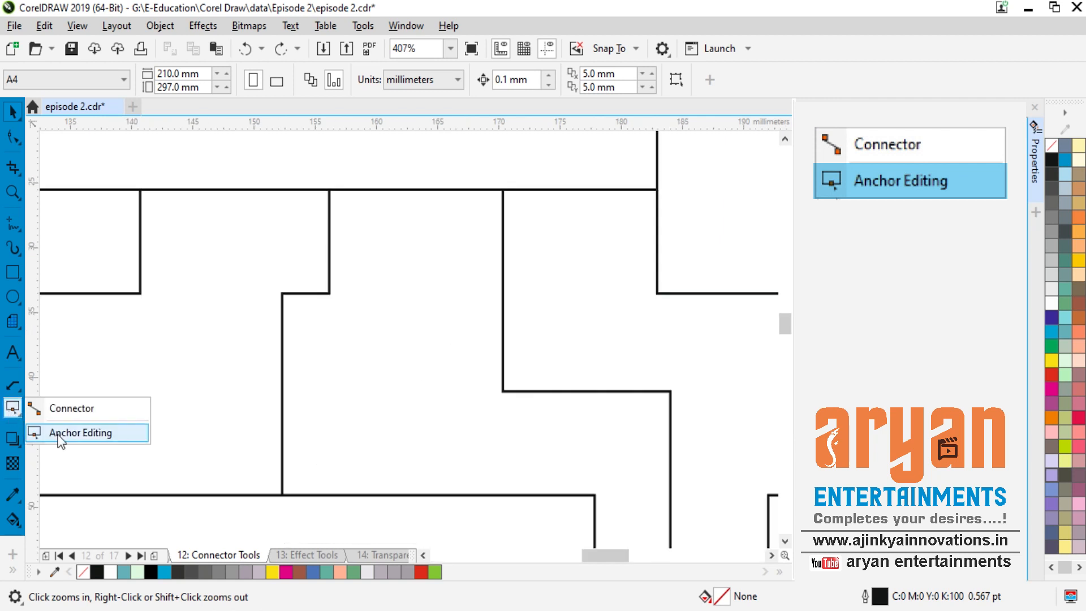
left_click(56, 434)
left_click(330, 282)
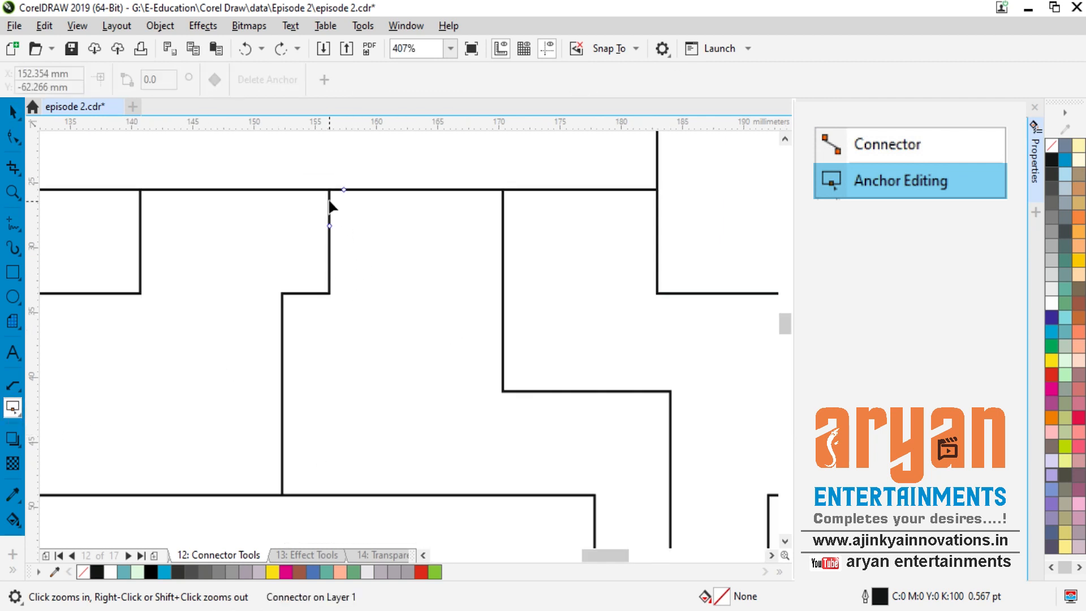
key("F10")
left_click_drag(329, 192, 351, 189)
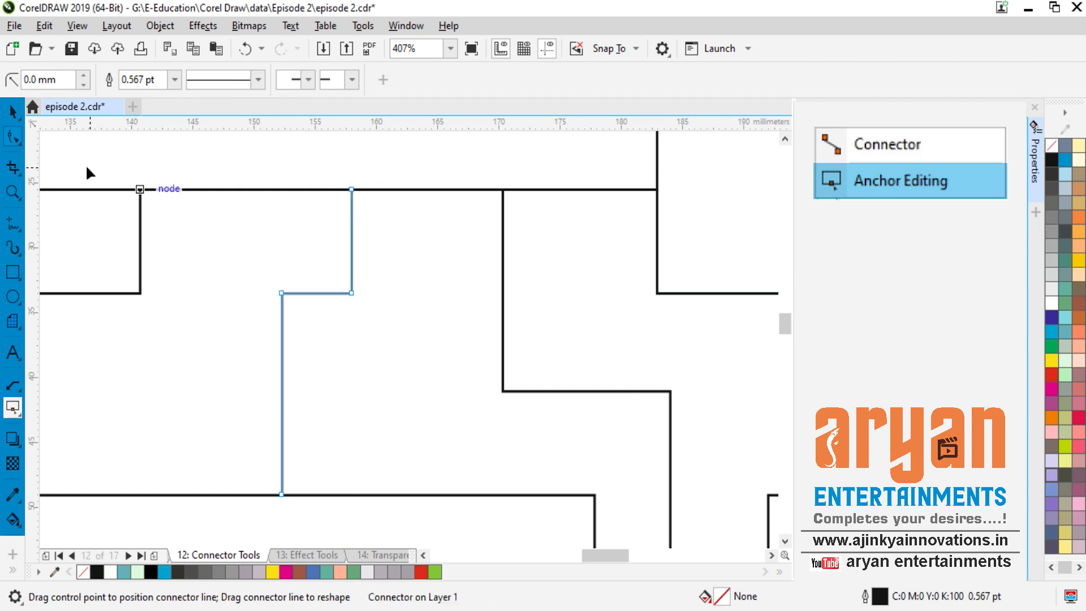
left_click(12, 112)
left_click(489, 189)
key("shift+F4")
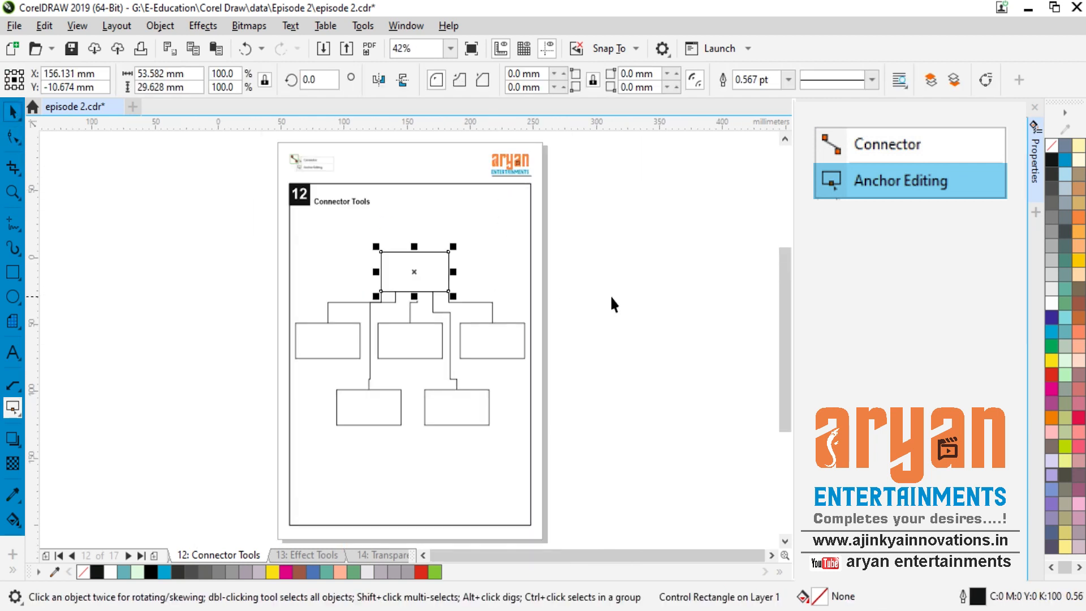
left_click(612, 299)
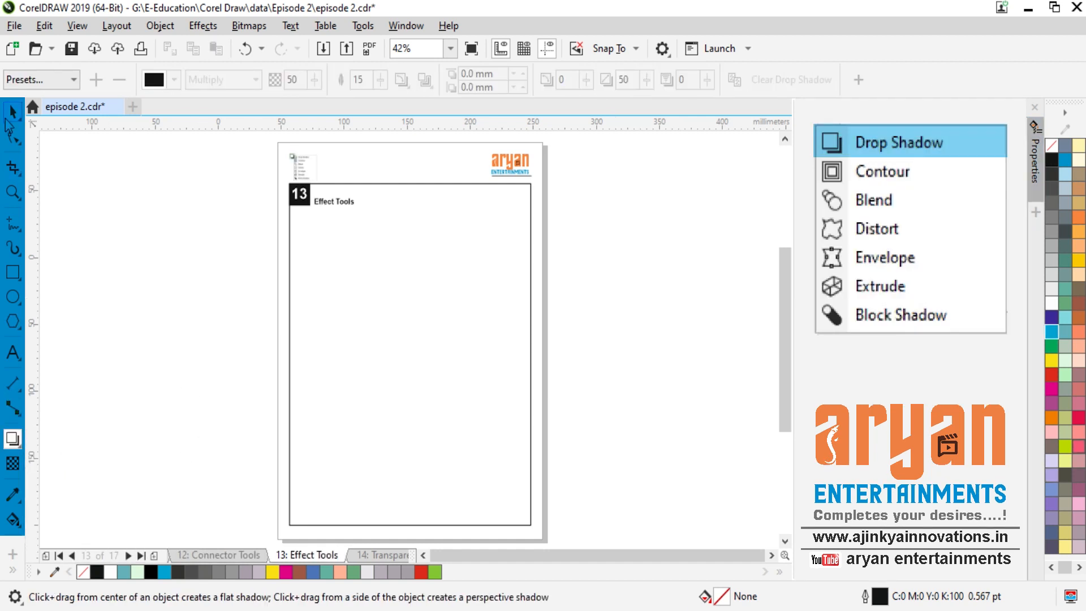
Step: Draw a rectangle about 96 × 94 mm in the frame of page 13 and fill it with cyan (C100 M0 Y0 K0)
left_click(11, 113)
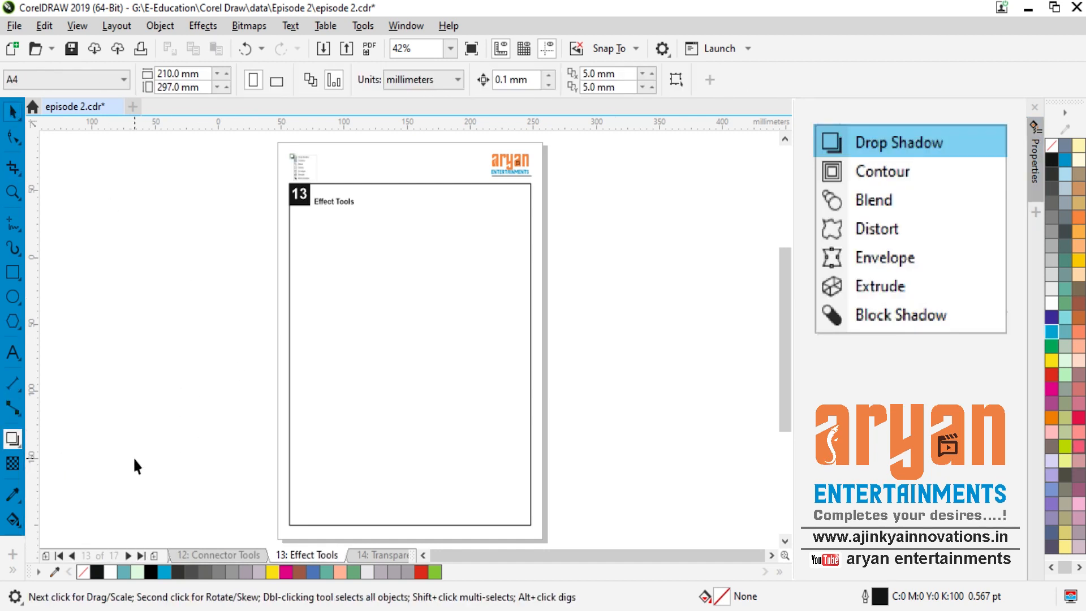
left_click(12, 440)
left_click(13, 272)
mouse_move(343, 283)
left_mouse_down()
mouse_move(473, 417)
mouse_move(465, 410)
left_mouse_up()
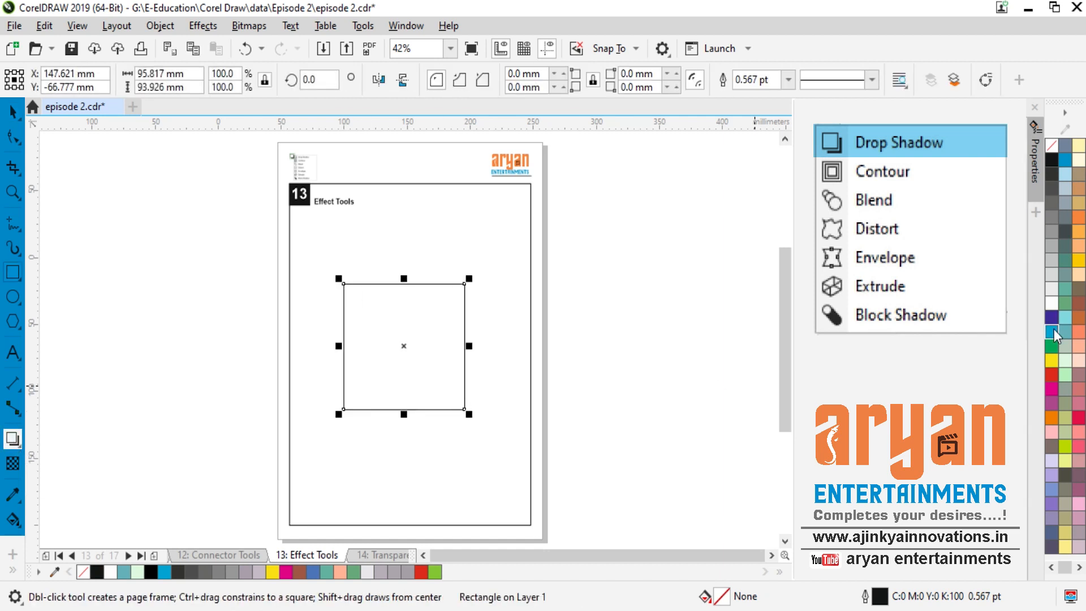
left_click(1054, 329)
key("space")
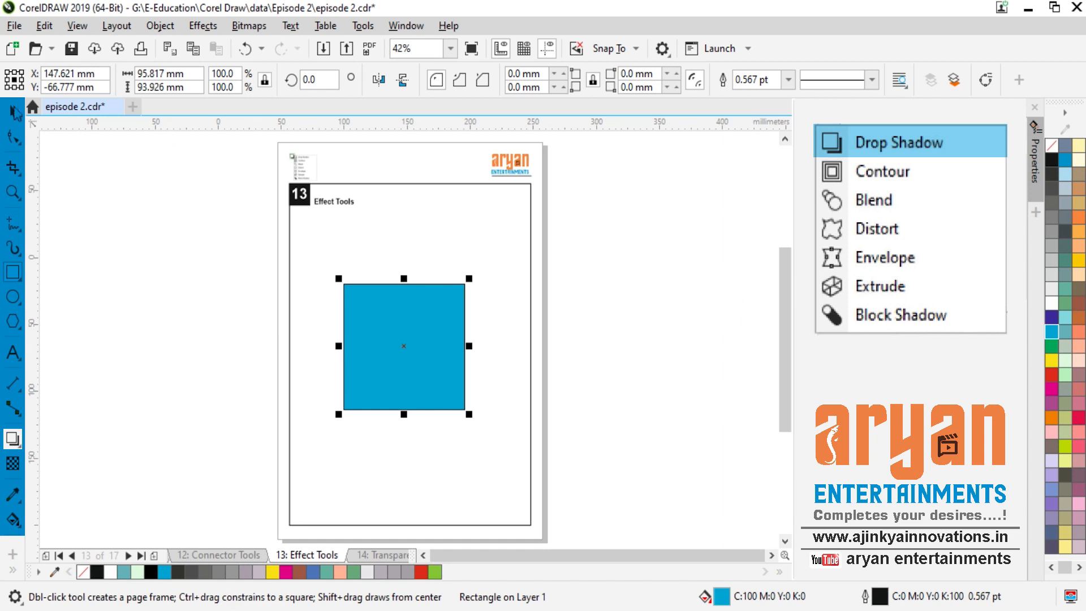
Step: Add a flat drop shadow to the blue rectangle, offset about 13.8 mm to the right and 5.8 mm downward
left_click(13, 440)
left_click_drag(404, 346, 482, 382)
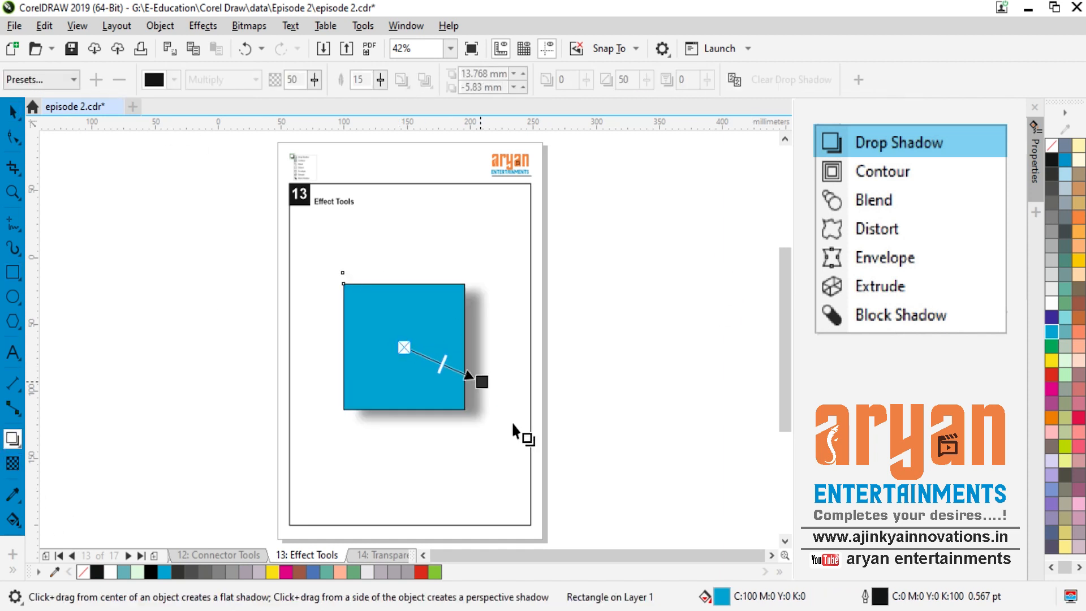
left_click(13, 111)
left_click(126, 231)
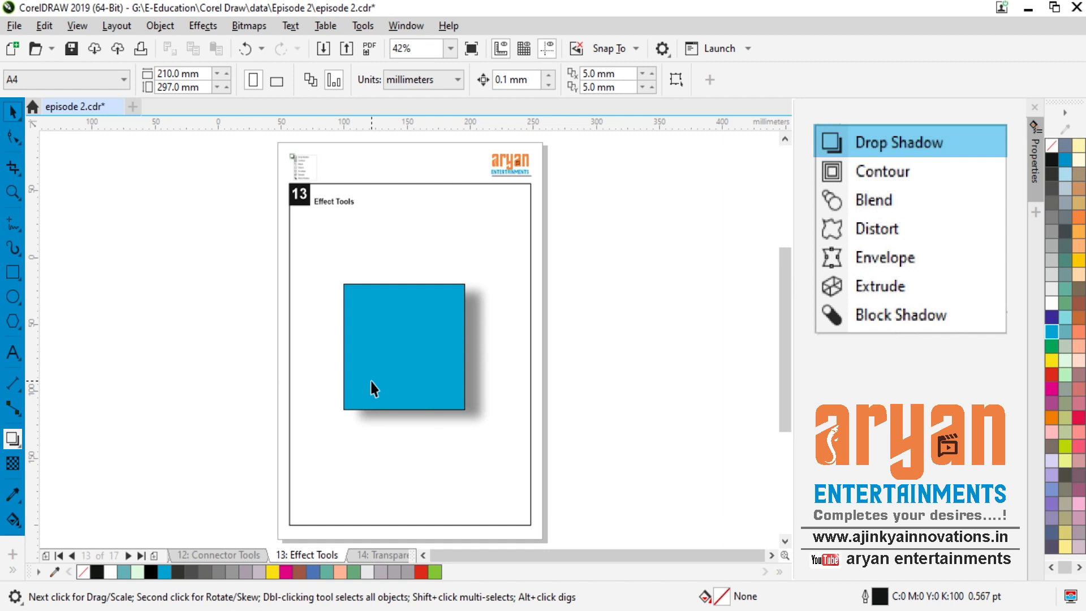
Step: Change the drop shadow's colour to yellow and finally to orange from the CMYK Palette
left_click(449, 333)
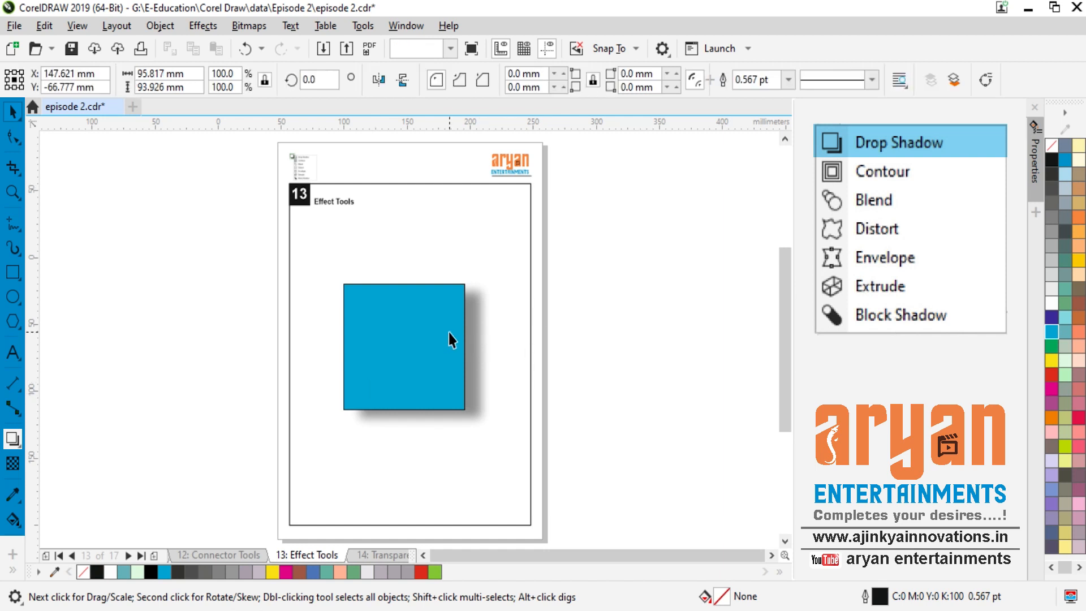
left_click(482, 341)
left_click(172, 83)
left_click(278, 185)
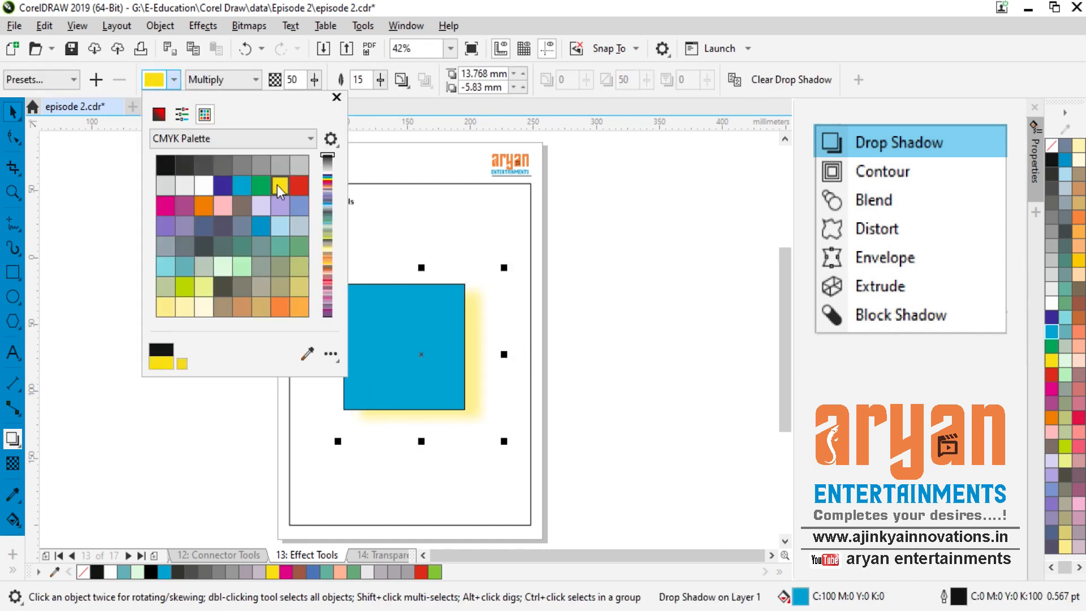
left_click(210, 212)
left_click(577, 302)
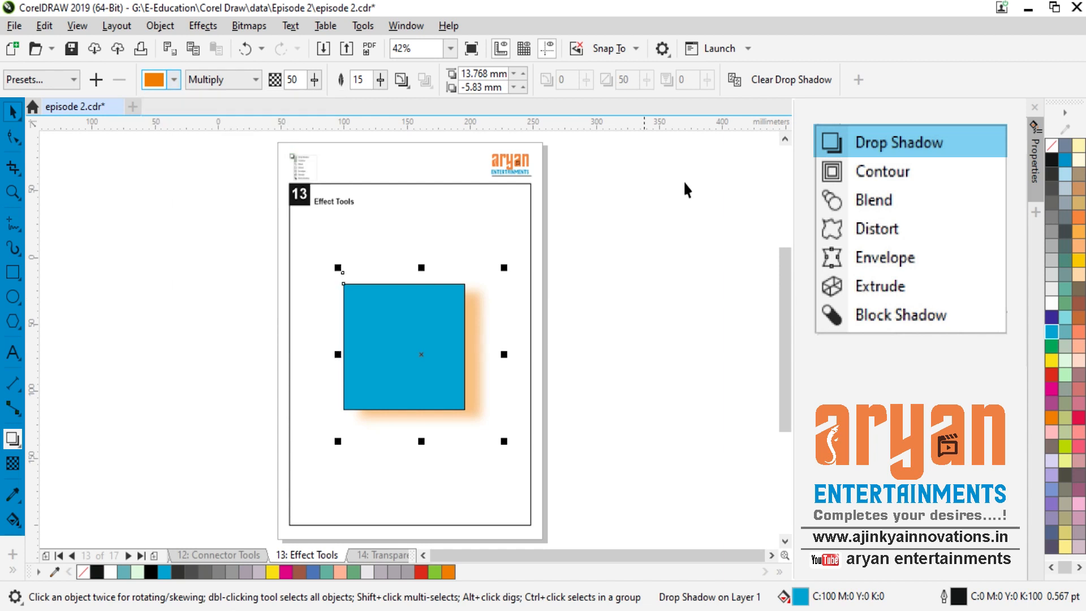
Step: Delete the blue rectangle together with its drop shadow
left_click(388, 339)
key("Delete")
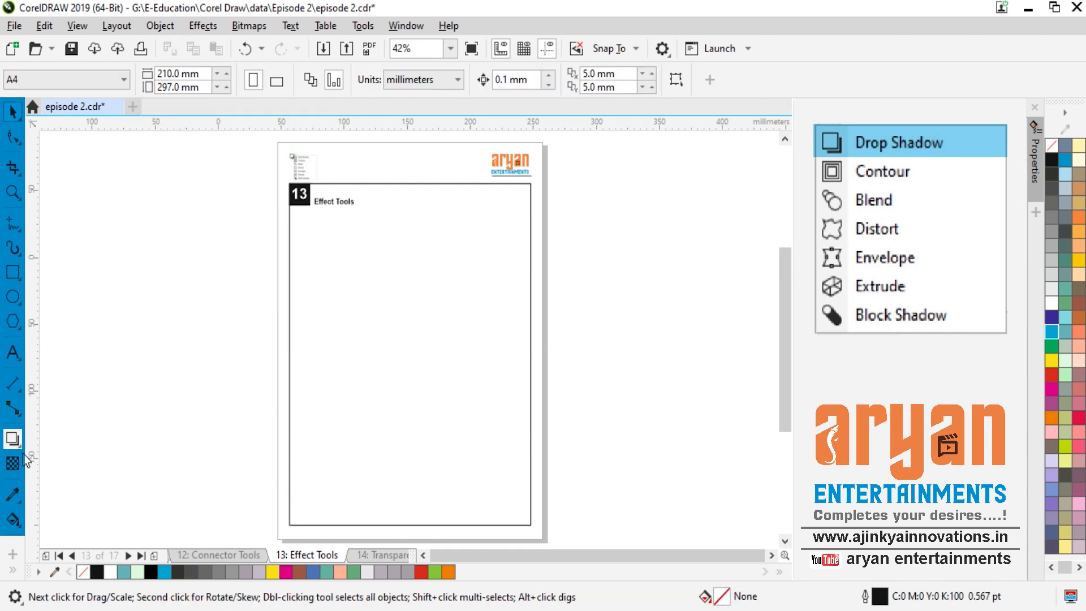
left_click(20, 448)
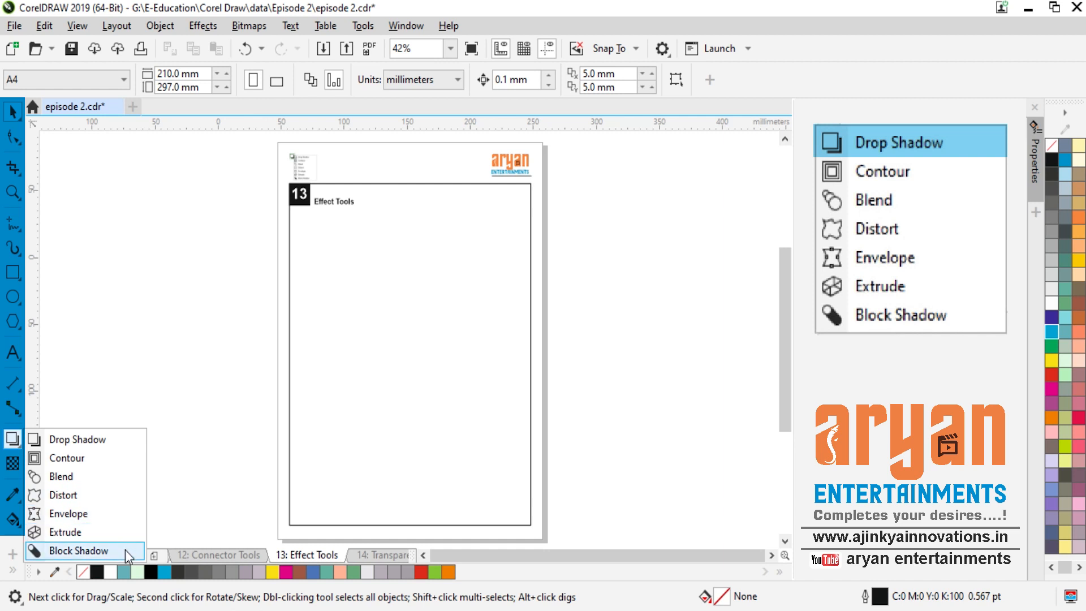
left_click(188, 535)
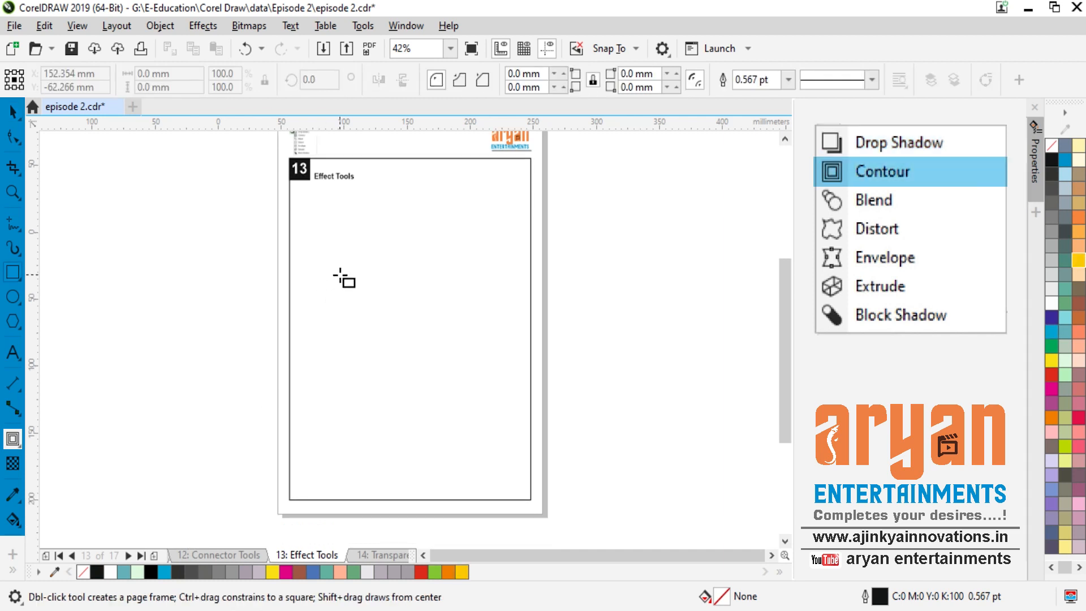
Step: Draw a rectangle about 105 × 98 mm in the page frame and fill it with yellow (C0 M0 Y100 K0)
left_click_drag(340, 275, 473, 406)
left_click(13, 114)
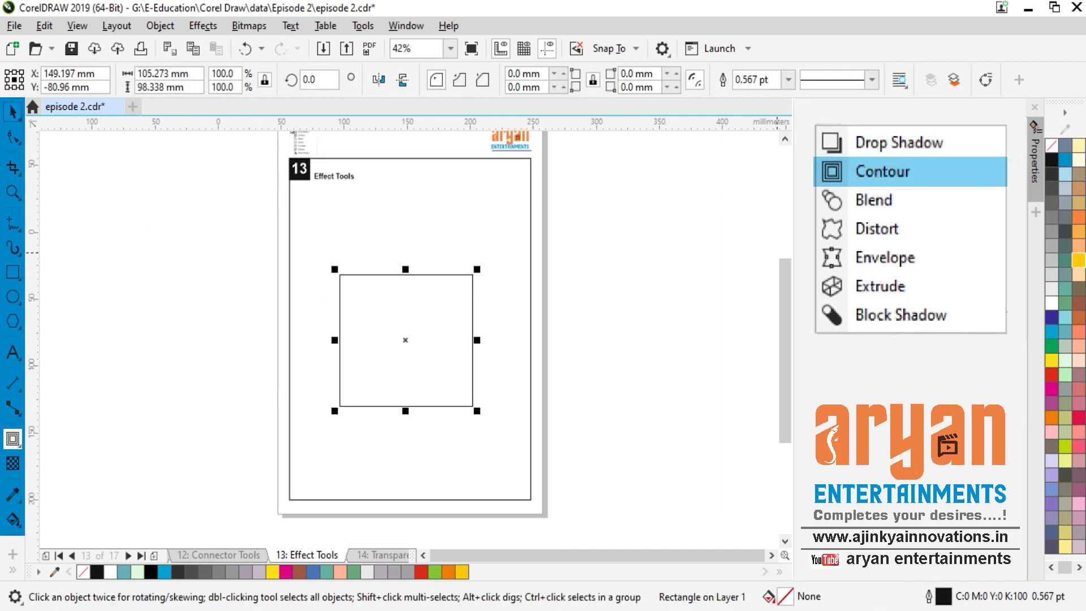
left_click(1053, 362)
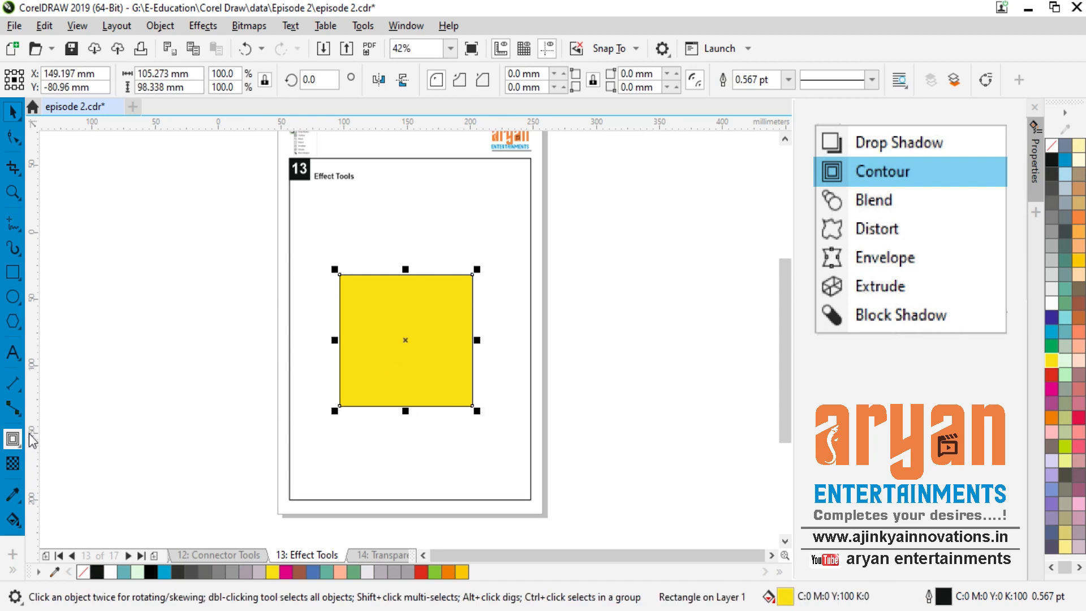
Step: Apply a contour running to the centre of the yellow rectangle with a 2.54 mm offset
left_click(14, 444)
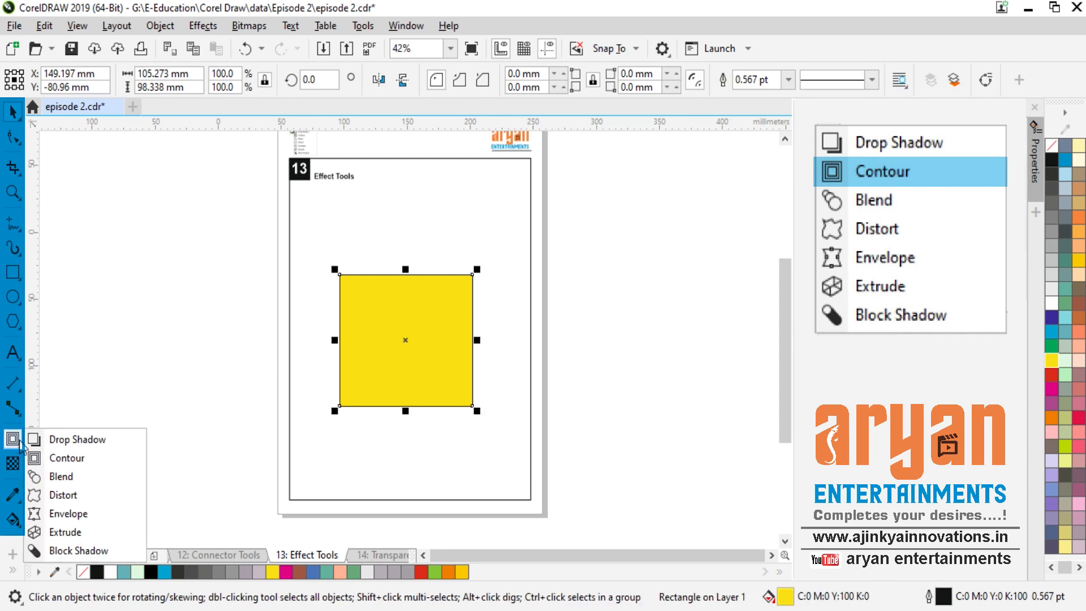
left_click(64, 455)
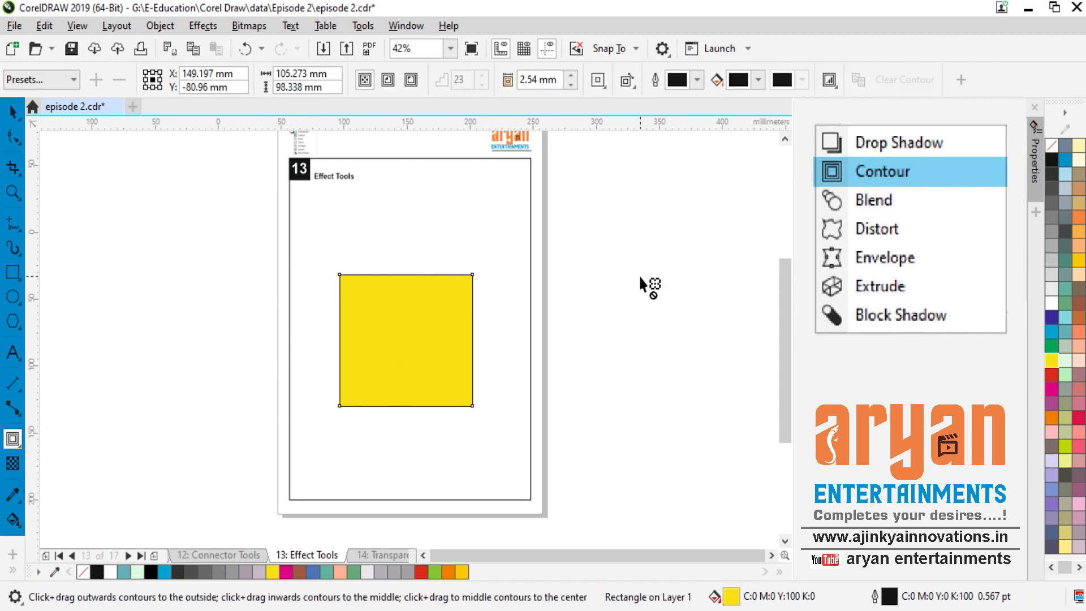
left_click(366, 84)
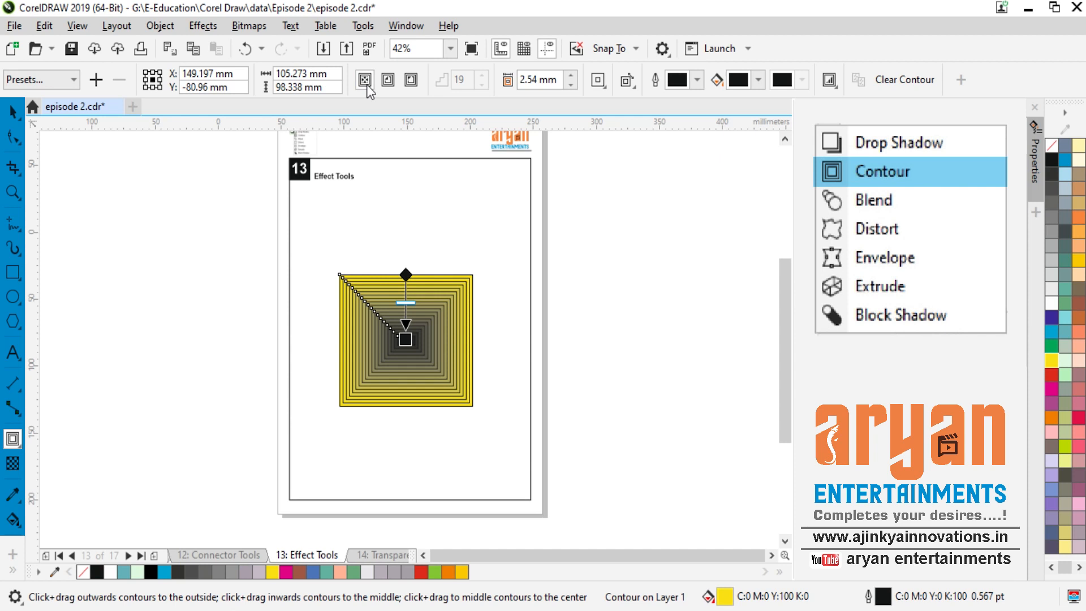
left_click(18, 117)
left_click(169, 250)
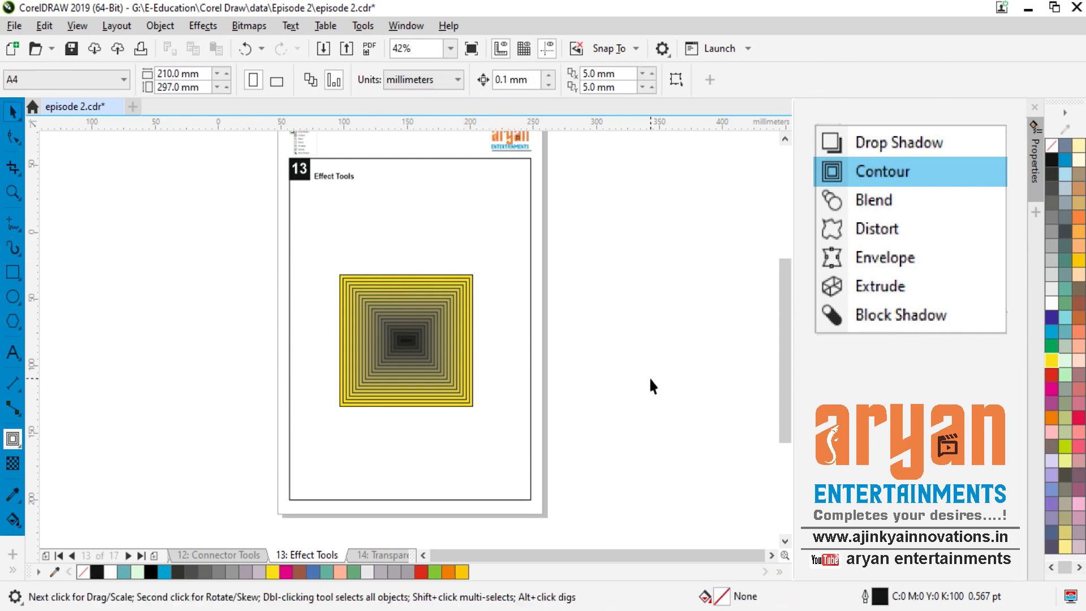
Step: Replace the contoured rectangle with a deep yellow rectangle about 62 × 61 mm in the frame's upper left
left_click(422, 393)
key("Delete")
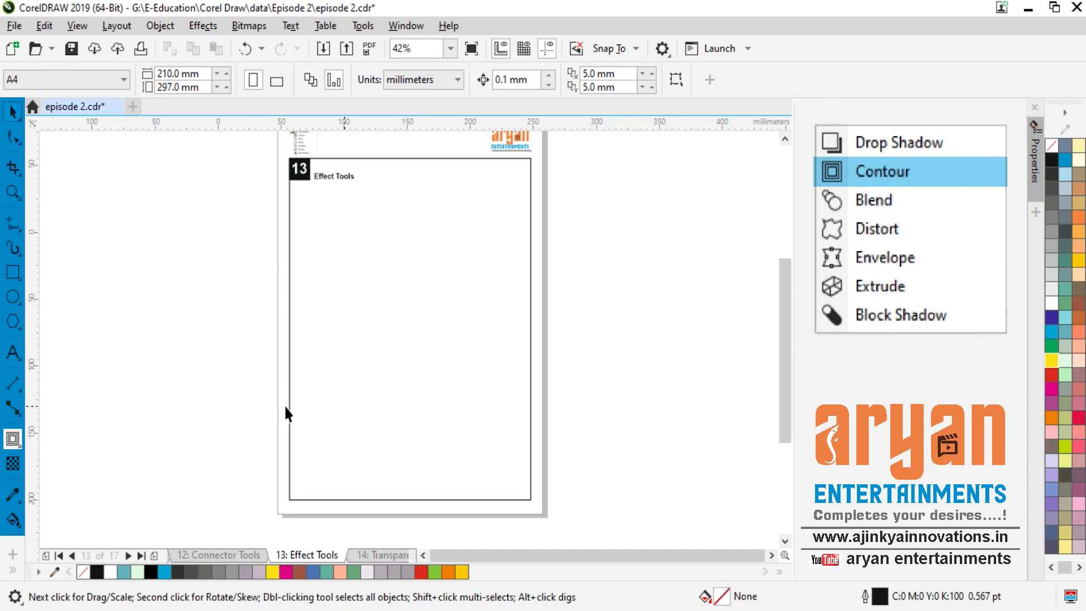
key("F6")
left_click_drag(332, 225, 411, 306)
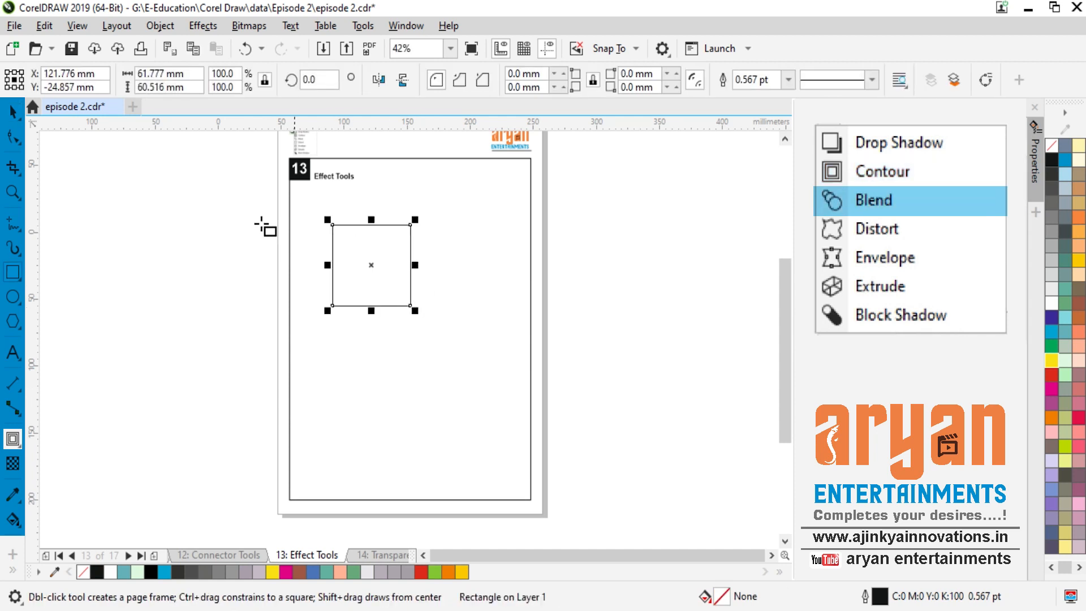
left_click(17, 115)
left_click(1078, 261)
Step: Place a copy of the deep yellow rectangle diagonally below and to its right, and fill it with orange (C0 M60 Y80 K0)
left_click(431, 295)
left_click_drag(378, 288, 448, 399)
left_click(1079, 219)
left_click(528, 344)
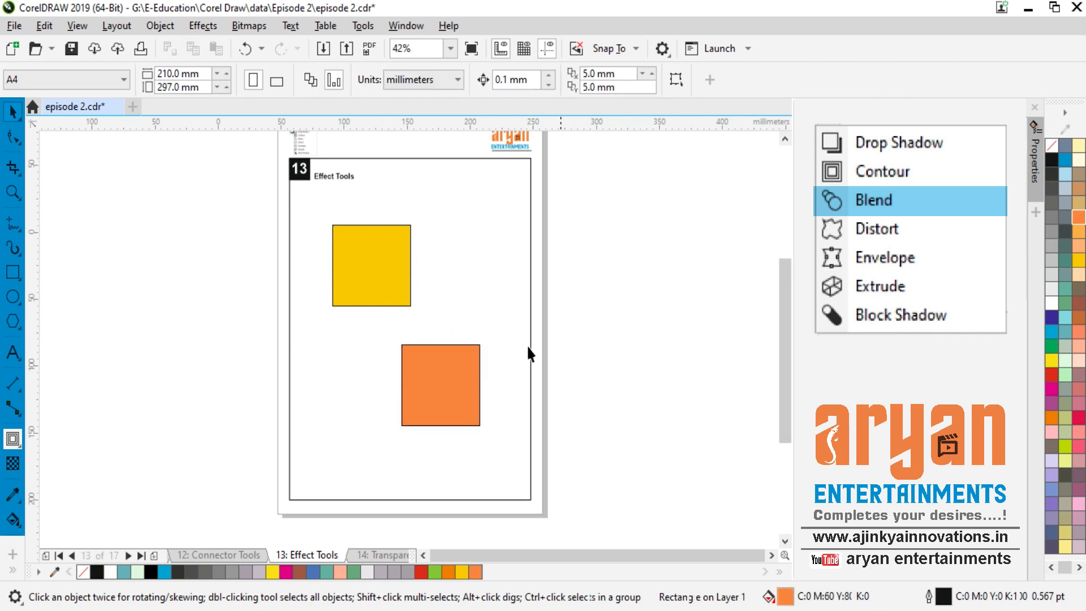
Step: Blend the deep yellow rectangle into the orange one in a straight line with 20 steps
left_click(13, 439)
left_click(63, 476)
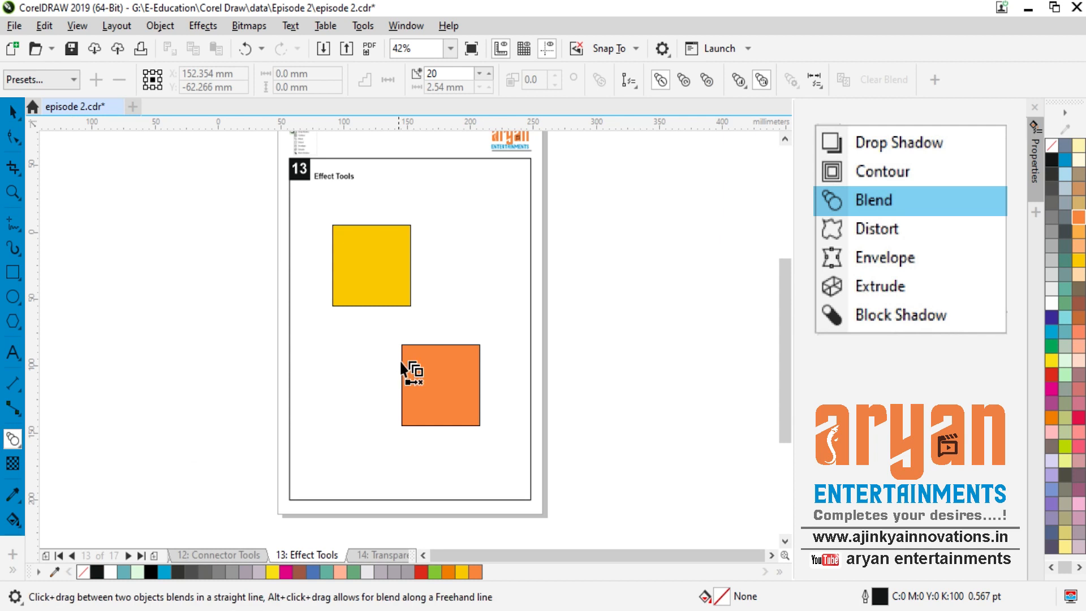
left_click_drag(393, 289, 441, 367)
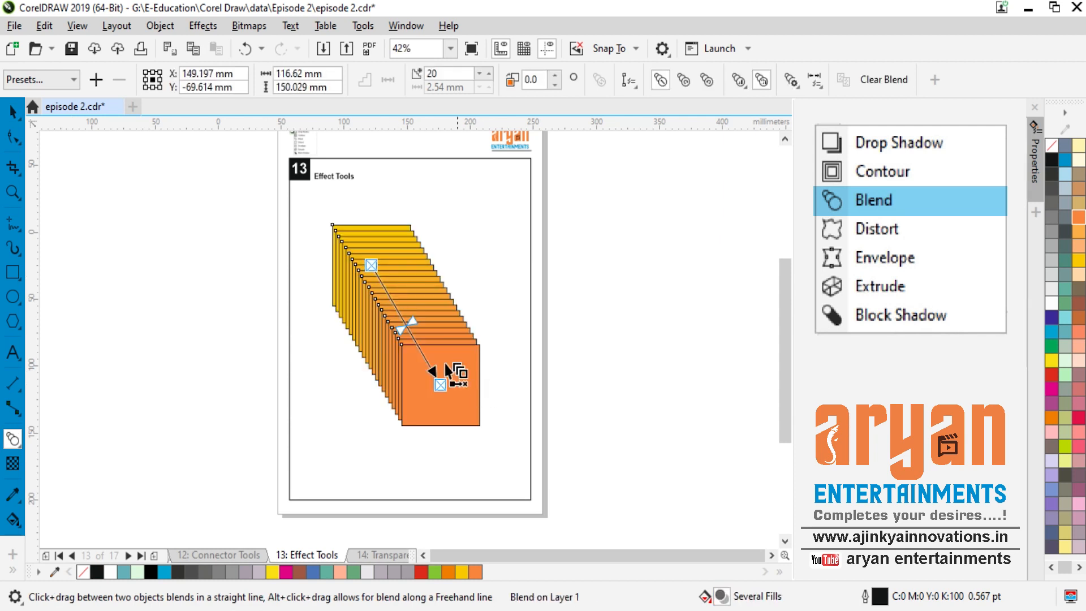
left_click(18, 115)
left_click(183, 289)
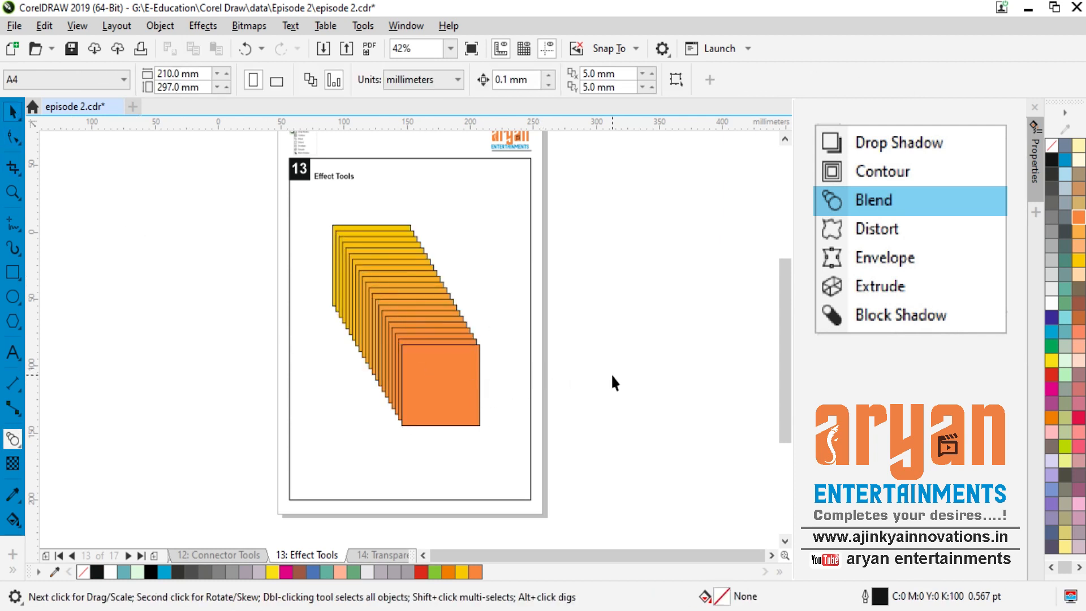
Step: Replace the blended rectangles with a single deep yellow square about 118 × 117 mm in the page frame
left_click(436, 364)
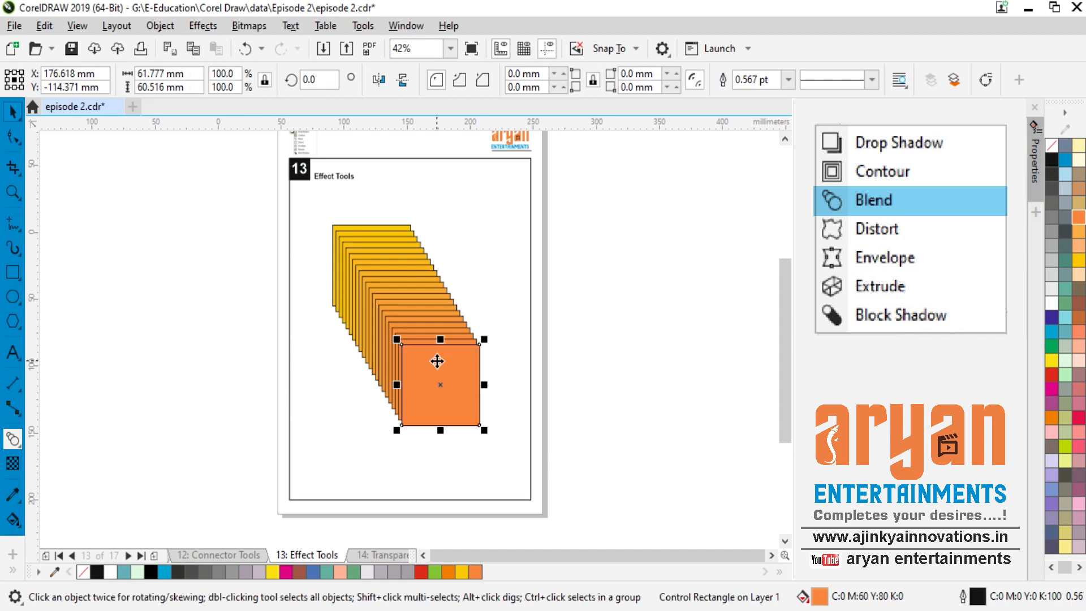
left_click_drag(320, 226, 491, 460)
key("Delete")
key("F6")
mouse_move(331, 249)
left_mouse_down()
mouse_move(507, 422)
mouse_move(479, 403)
left_mouse_up()
key("space")
left_click(1078, 260)
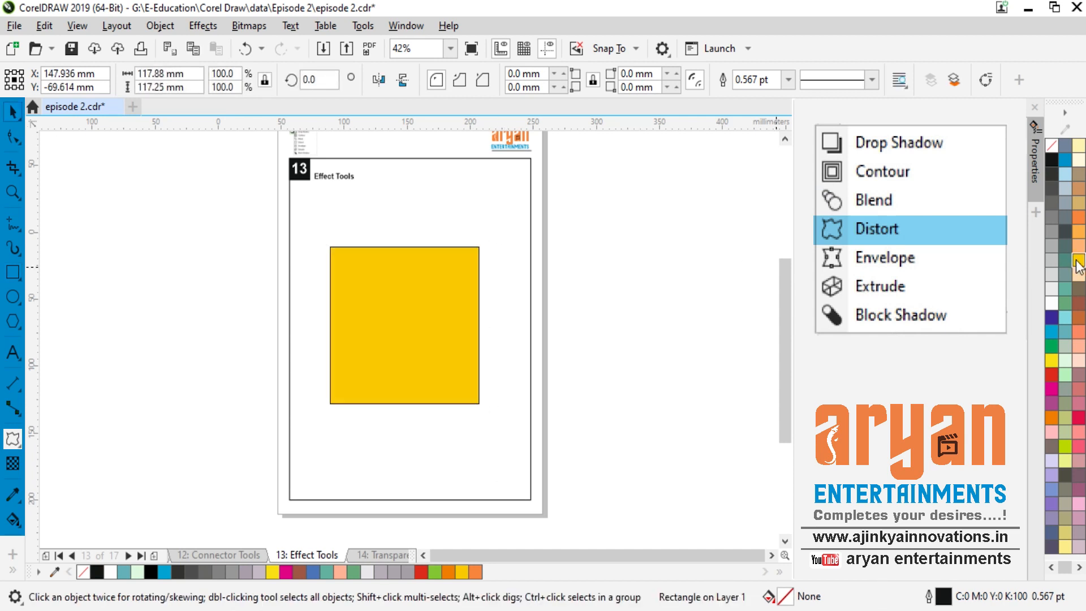
left_click(690, 328)
Step: Distort the deep yellow square into a rounded petal shape with a push and pull distortion of about -52 amplitude
left_click(12, 439)
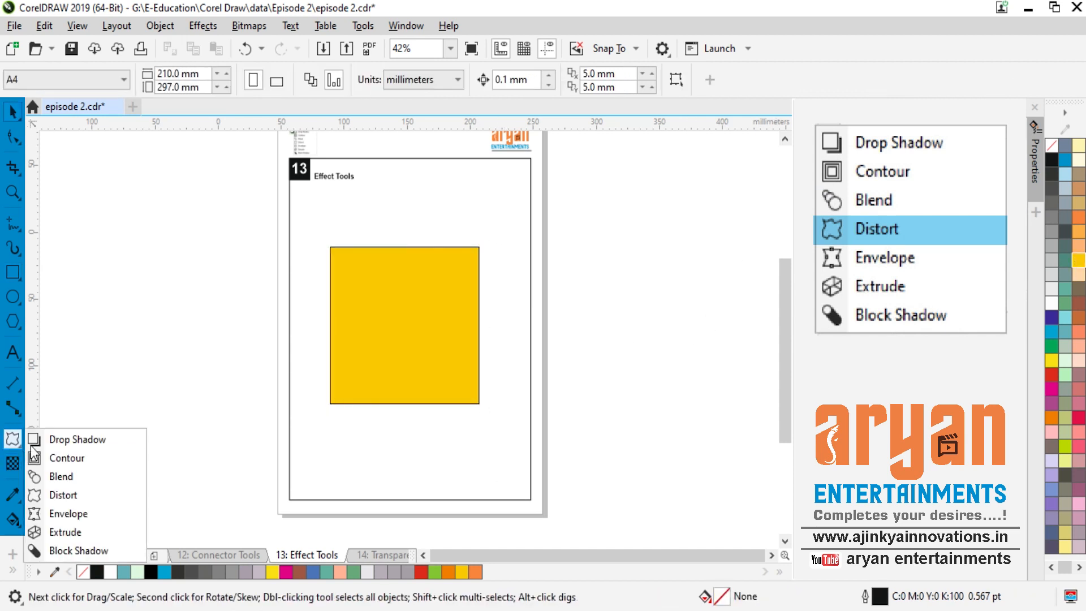
left_click(51, 495)
left_click(402, 310)
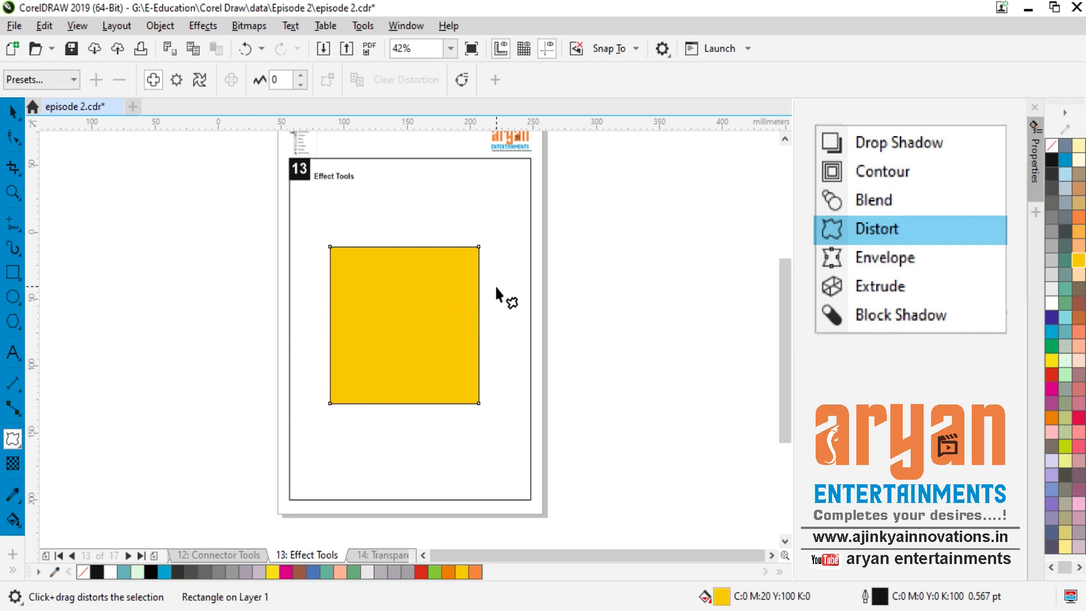
left_click_drag(446, 294, 423, 295)
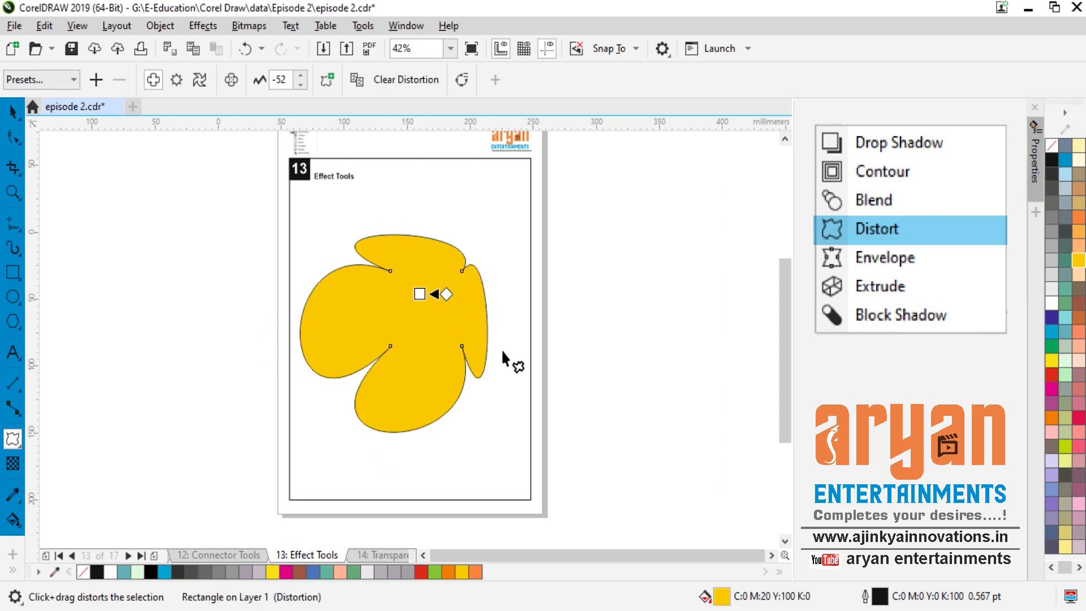
left_click(13, 112)
left_click(192, 292)
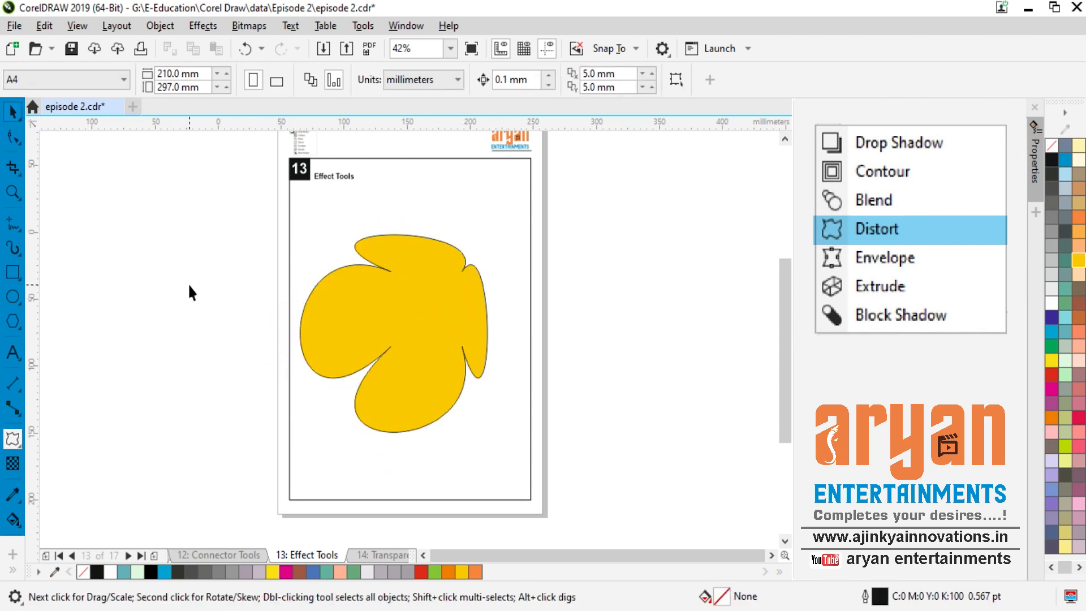
Step: Replace the distorted petal shape with a new plain square in the middle of the frame, filled with deep yellow
left_click(419, 330)
key("Delete")
key("F6")
left_click_drag(343, 249, 476, 385)
key("space")
left_click(1079, 259)
key("Escape")
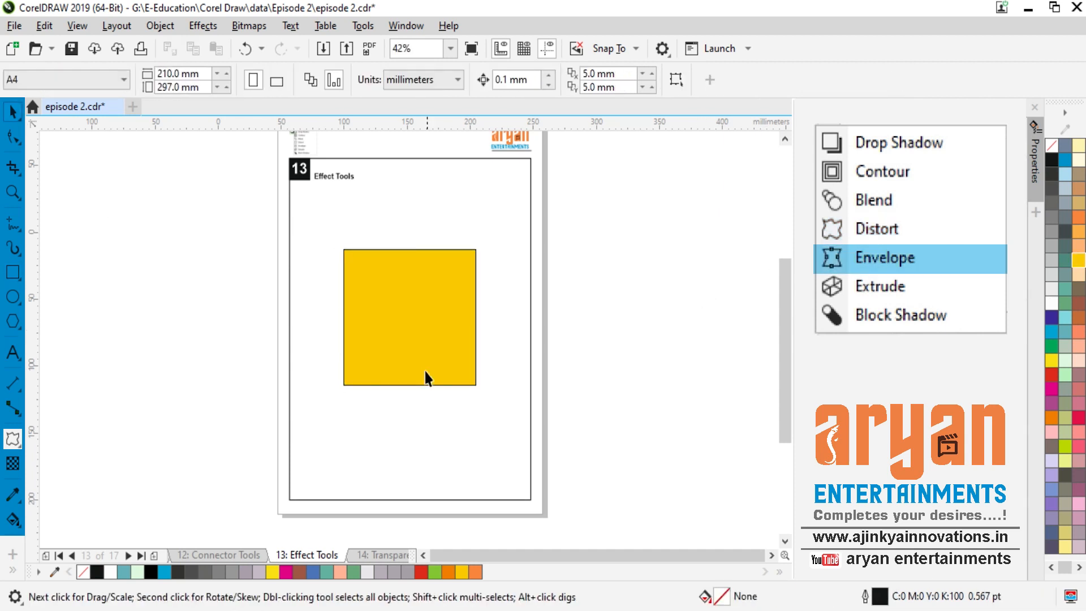
Step: Apply the Circular preset envelope to the deep yellow square
left_click(21, 451)
left_click(45, 514)
left_click(388, 291)
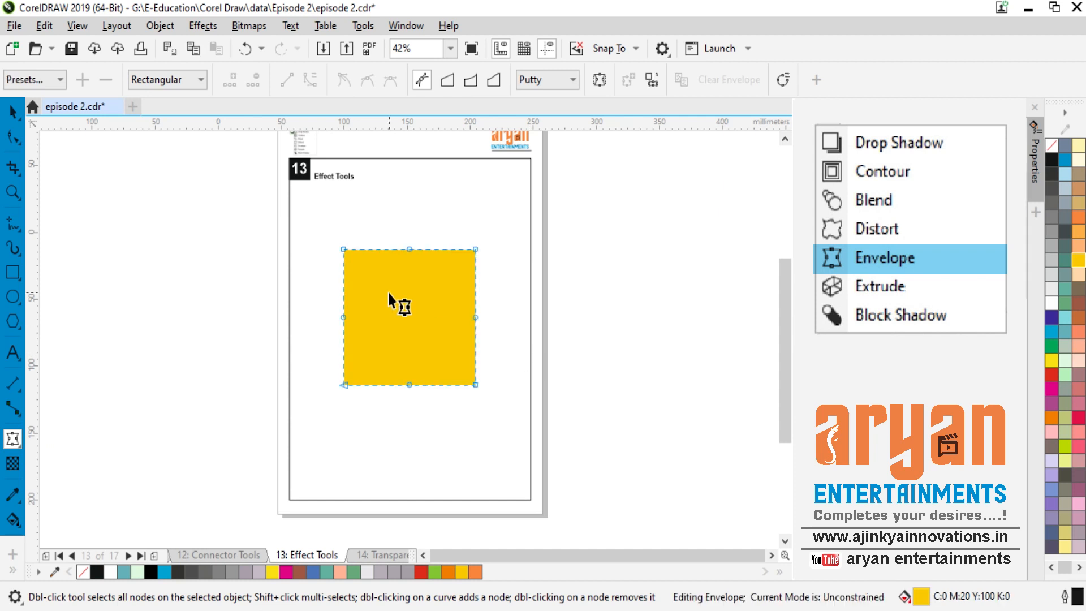
left_click(60, 81)
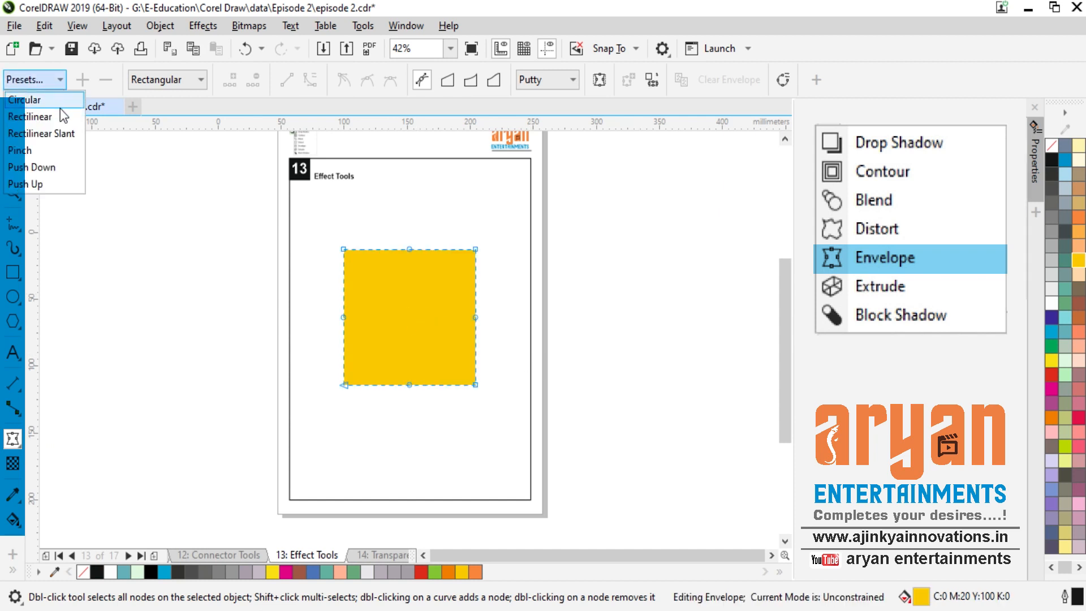
left_click(52, 104)
key("space")
left_click(135, 271)
left_click(427, 338)
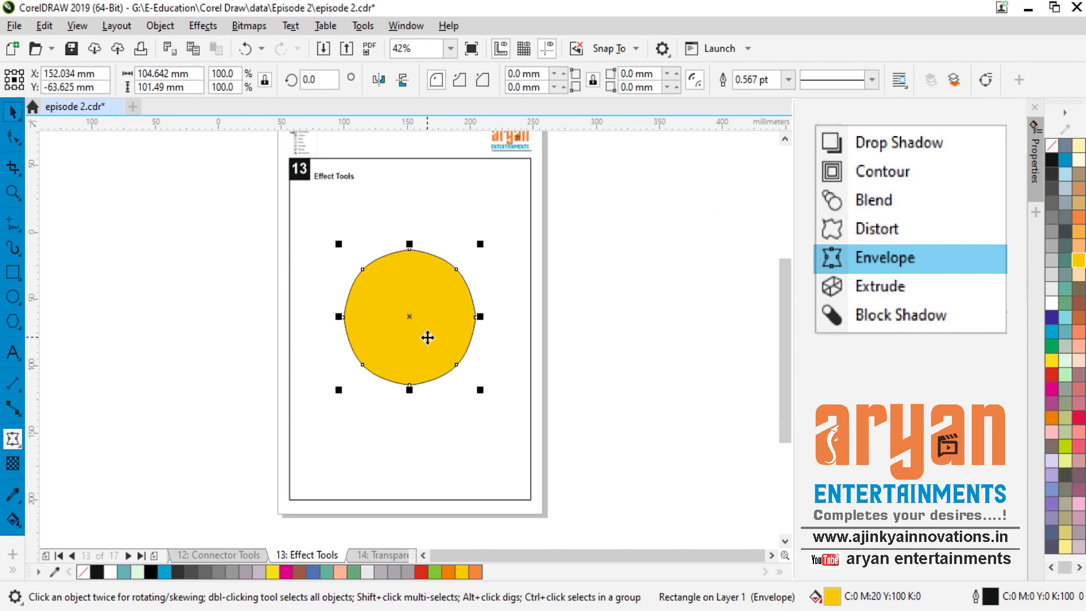
Step: Replace the circular enveloped shape with a new rectangle about 116 × 96 mm, filled with deep yellow
key("Delete")
left_click(14, 273)
left_click_drag(336, 255, 482, 383)
key("space")
left_click(1078, 260)
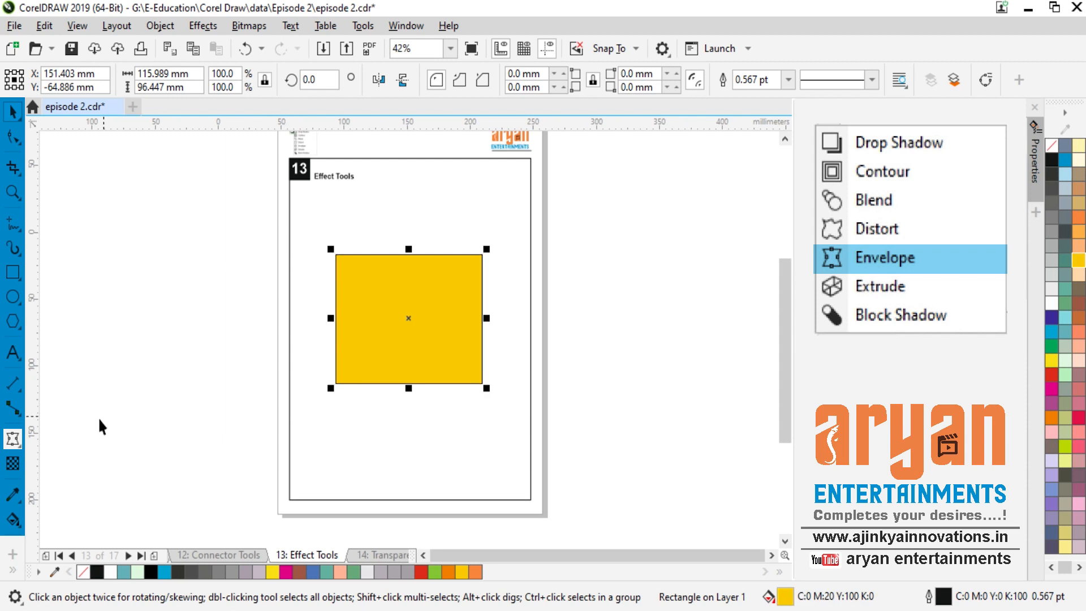
Step: Reshape the deep yellow rectangle with an envelope by pulling the midpoints of all four sides inward
left_click(13, 439)
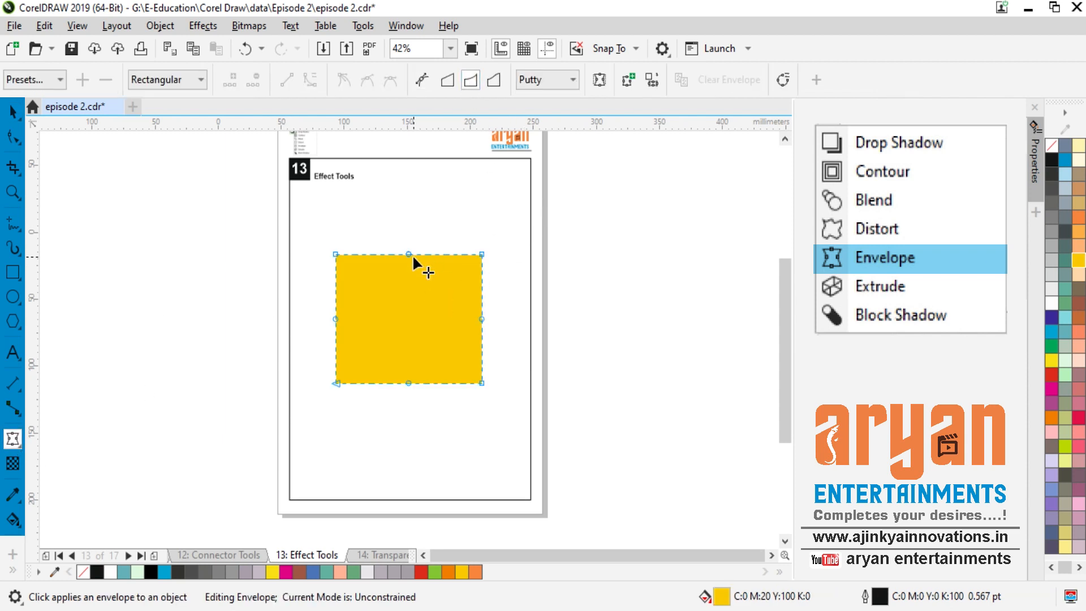
left_click_drag(409, 255, 408, 291)
left_click_drag(482, 319, 457, 319)
left_click_drag(336, 319, 365, 324)
left_click_drag(408, 383, 413, 356)
left_click(13, 112)
left_click(287, 370)
left_click(402, 341)
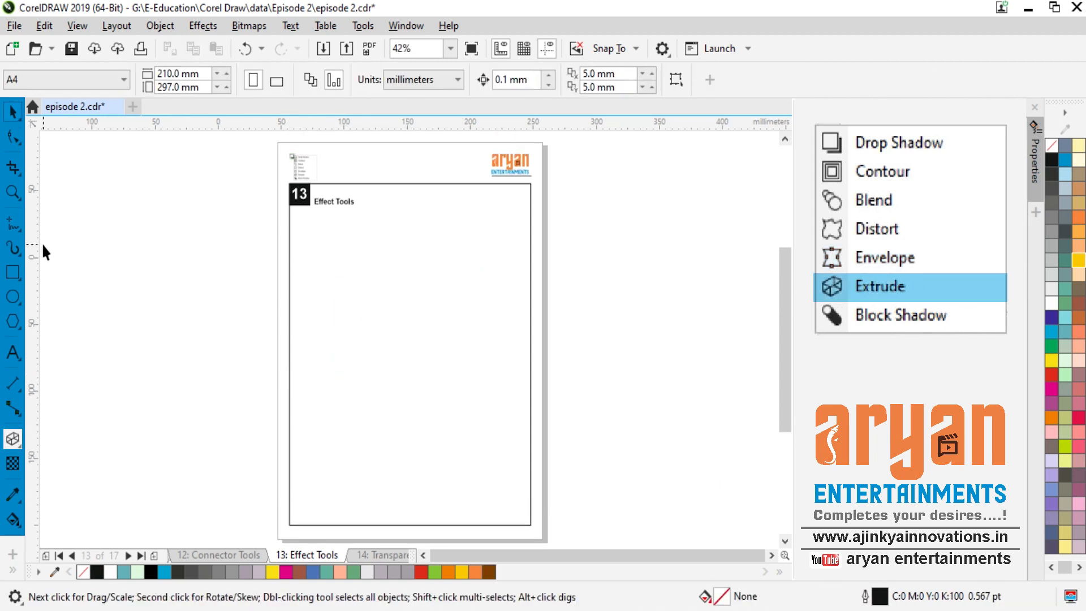
Step: Draw a square about 90 × 88 mm in the middle of the emptied frame and fill it with deep yellow
key("F6")
left_click_drag(344, 285, 459, 403)
left_click(17, 116)
left_click(1078, 260)
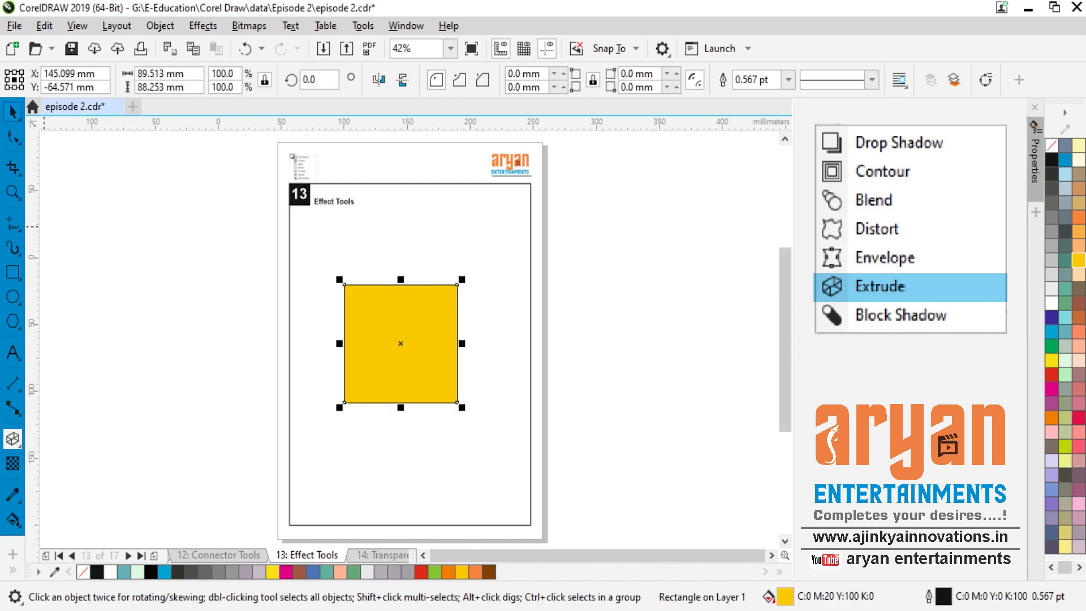
key("Escape")
Step: Extrude the deep yellow square toward its upper right to form a 3D box
left_click(21, 452)
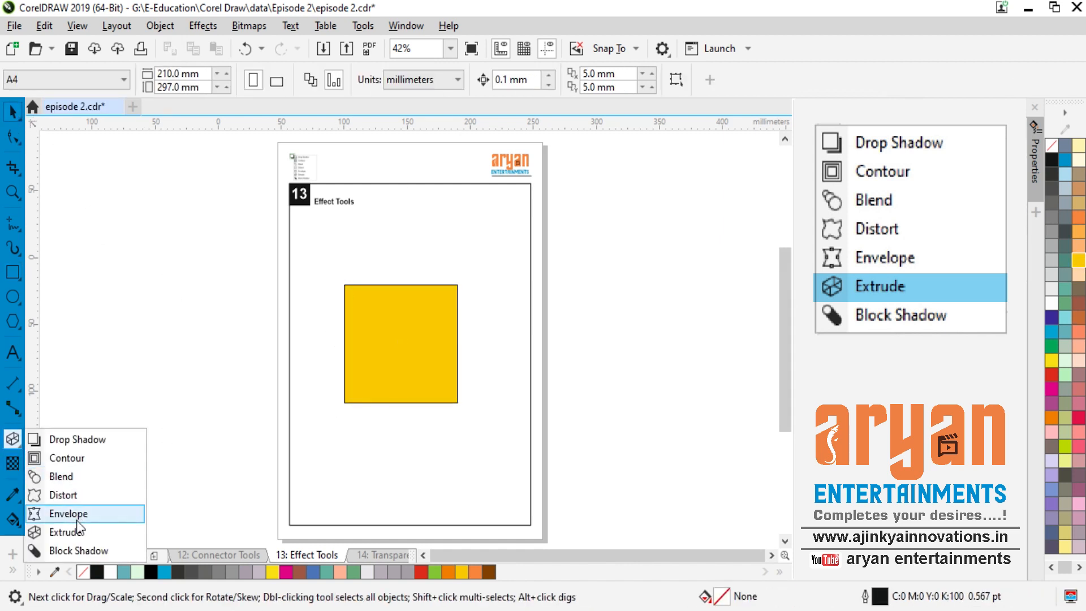
left_click(48, 533)
left_click_drag(409, 321, 481, 263)
left_click(17, 116)
Step: Examine the box's extrusion rotation, lighting, bevel and color options, and toggle its vanishing point reference between object and page
left_click(502, 80)
left_click(554, 81)
left_click(582, 89)
left_click(583, 88)
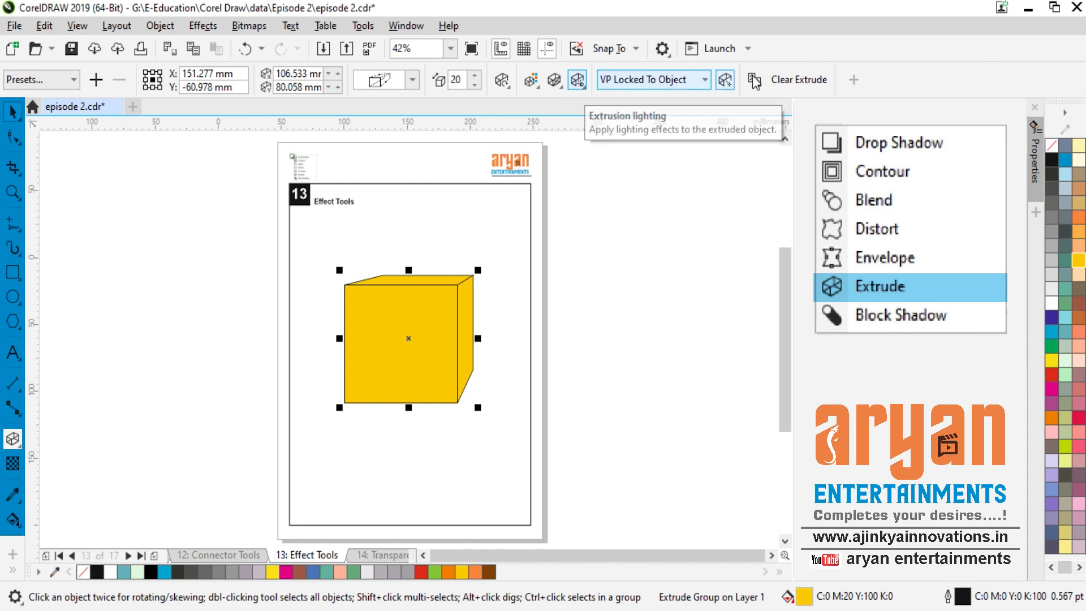
left_click(725, 80)
left_click(651, 80)
left_click(625, 87)
left_click(554, 80)
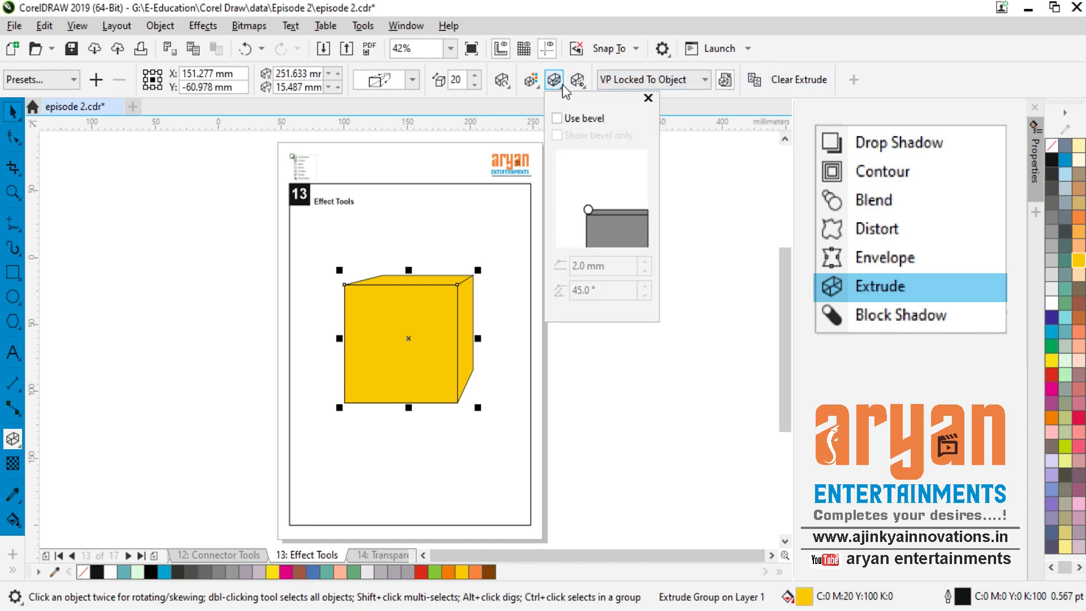
left_click(536, 92)
left_click(508, 87)
left_click(509, 87)
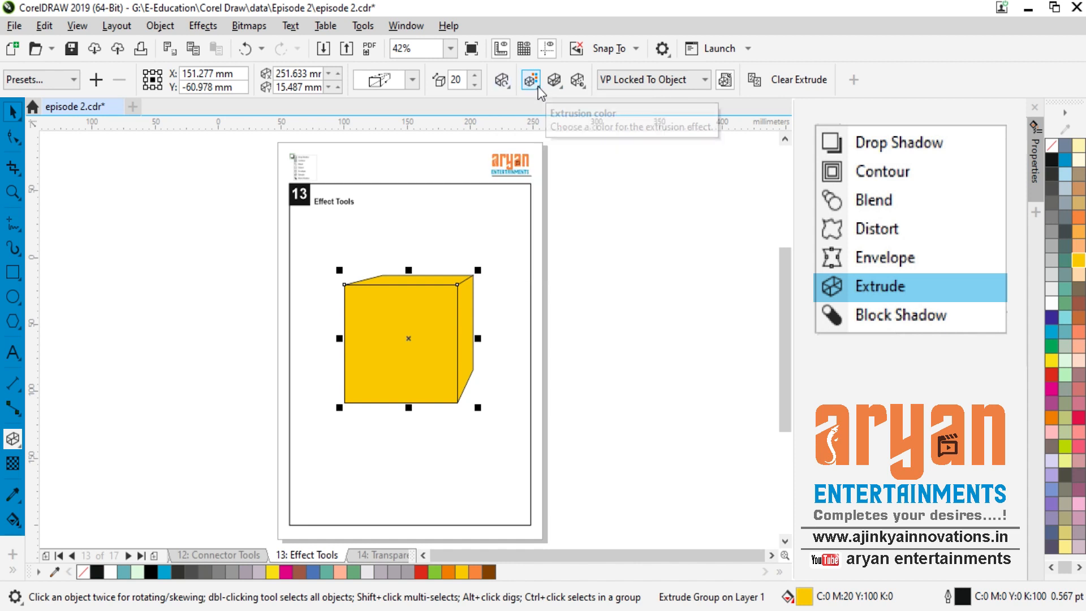
Step: Give the extruded sides a solid orange-brown color
left_click(534, 86)
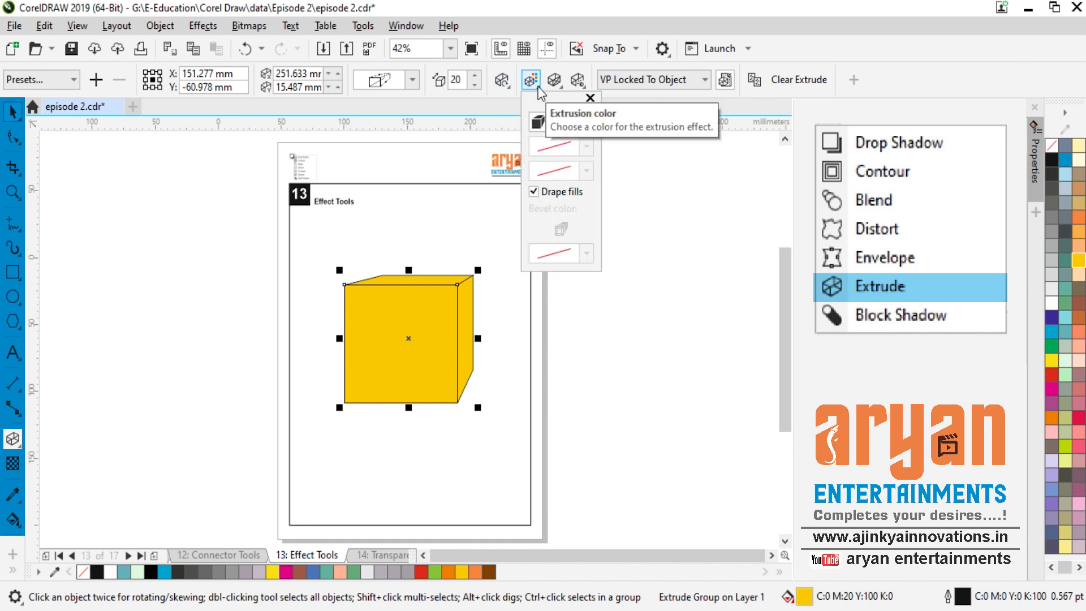
left_click(560, 122)
left_click(587, 163)
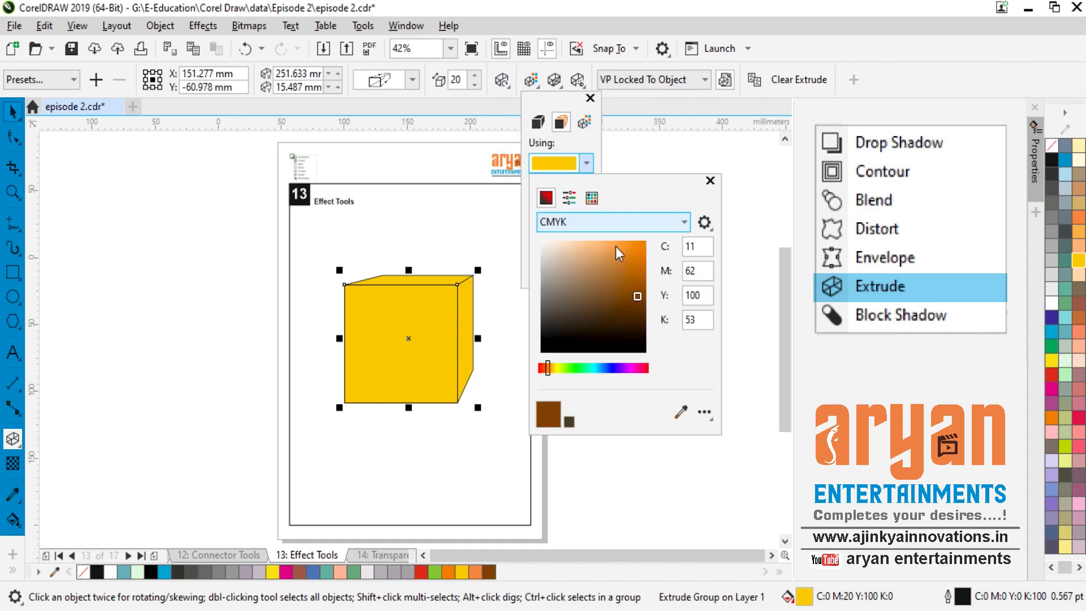
left_click(634, 276)
left_click(711, 180)
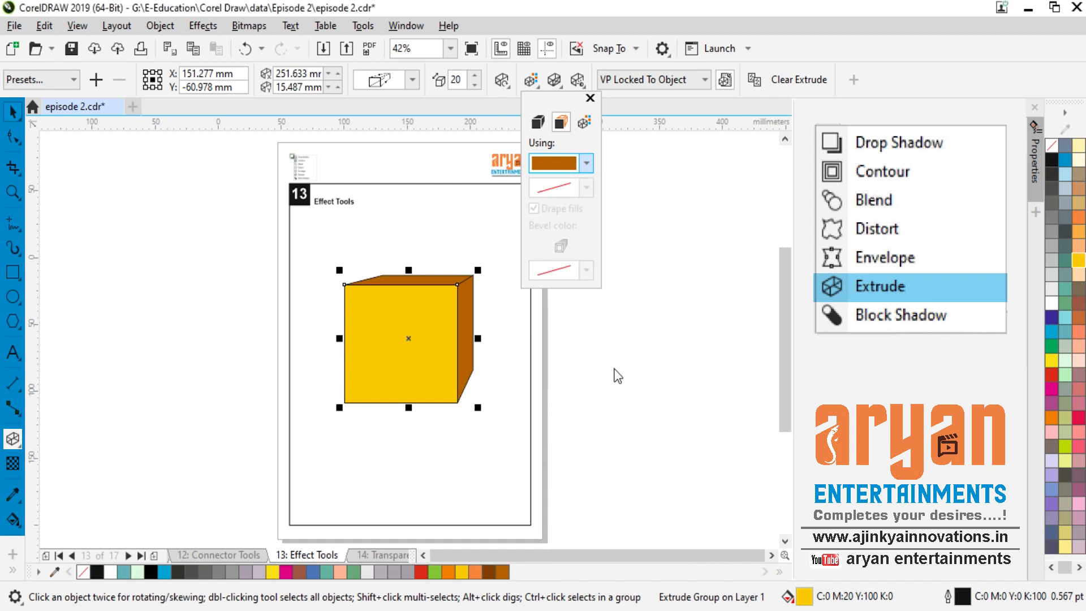
left_click(204, 319)
Step: Replace the extruded box with artistic text beginning with "Ar" in the page frame
left_click(469, 304)
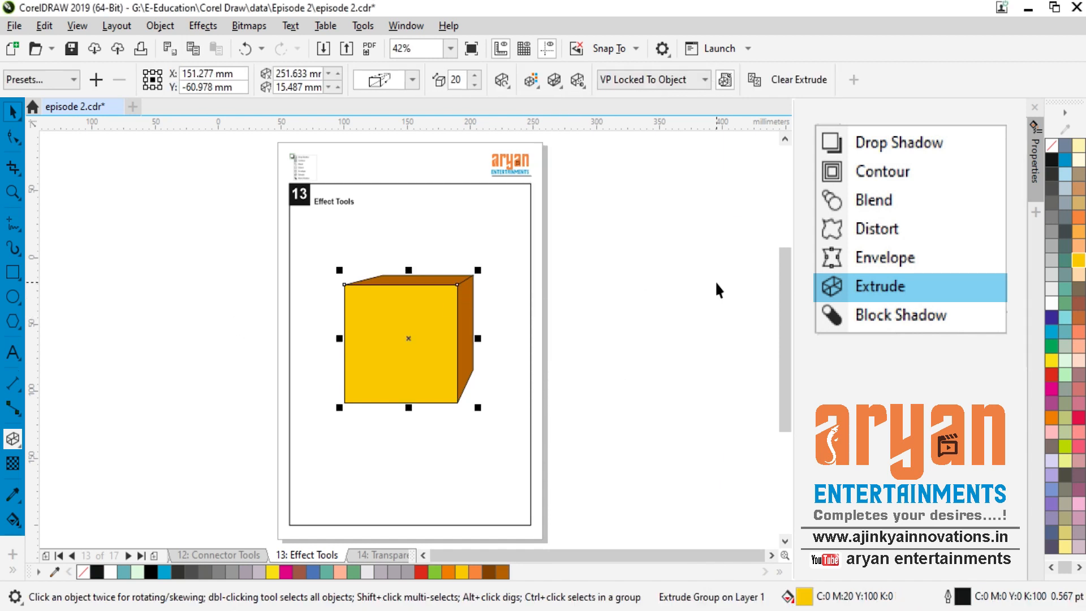
key("Delete")
key("F8")
left_click(371, 305)
type("Ar")
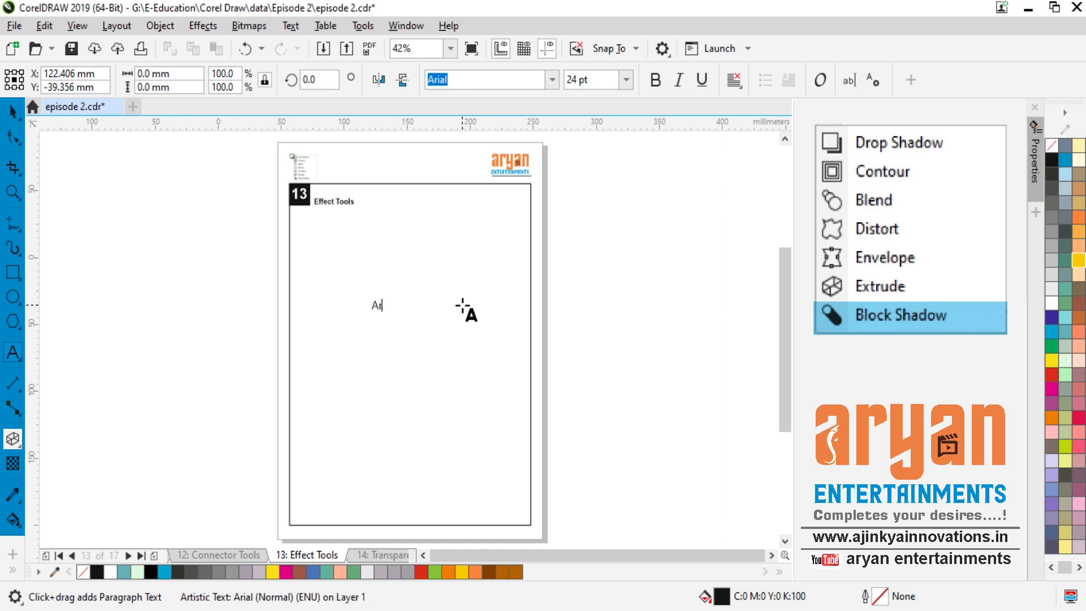
Step: Enlarge the artistic text, make it bold, reposition it within the frame and color it deep yellow
left_click(13, 112)
left_click_drag(412, 315, 518, 338)
key("ctrl+b")
left_click_drag(461, 319, 421, 335)
left_click(1078, 265)
Step: Add a short block shadow to the artistic text, cast toward its upper right
left_click(21, 447)
left_click(57, 551)
mouse_move(416, 346)
left_mouse_down()
mouse_move(423, 327)
mouse_move(421, 339)
left_mouse_up()
left_click(699, 371)
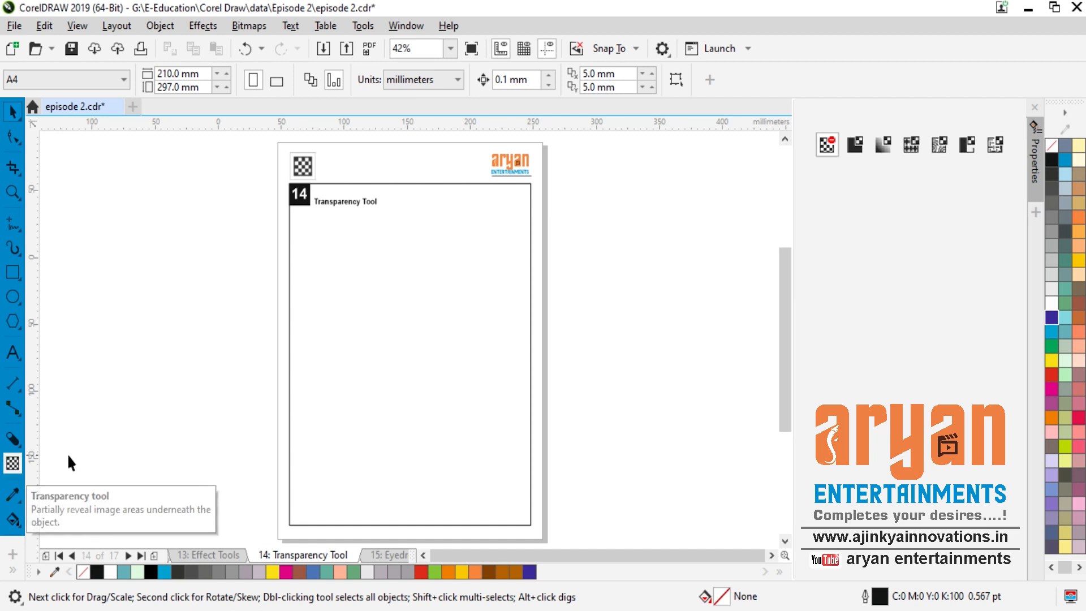
Step: Draw a square about 101 × 96 mm on the Transparency Tool page and fill it with blue (C:100 M:100 Y:0 K:0)
key("F6")
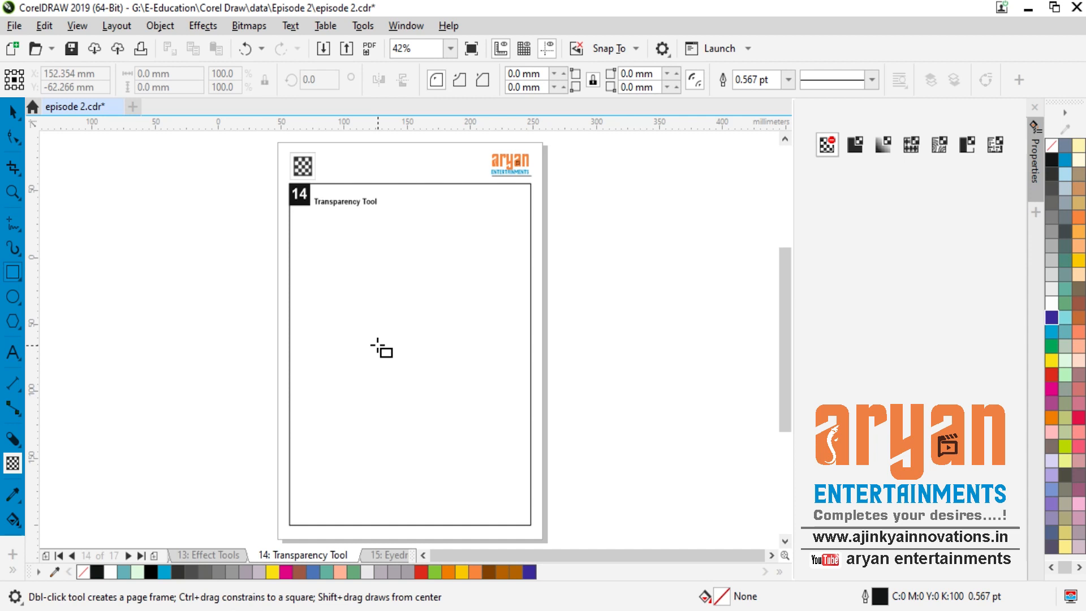
mouse_move(346, 290)
left_mouse_down()
mouse_move(473, 434)
mouse_move(474, 418)
left_mouse_up()
left_click(13, 112)
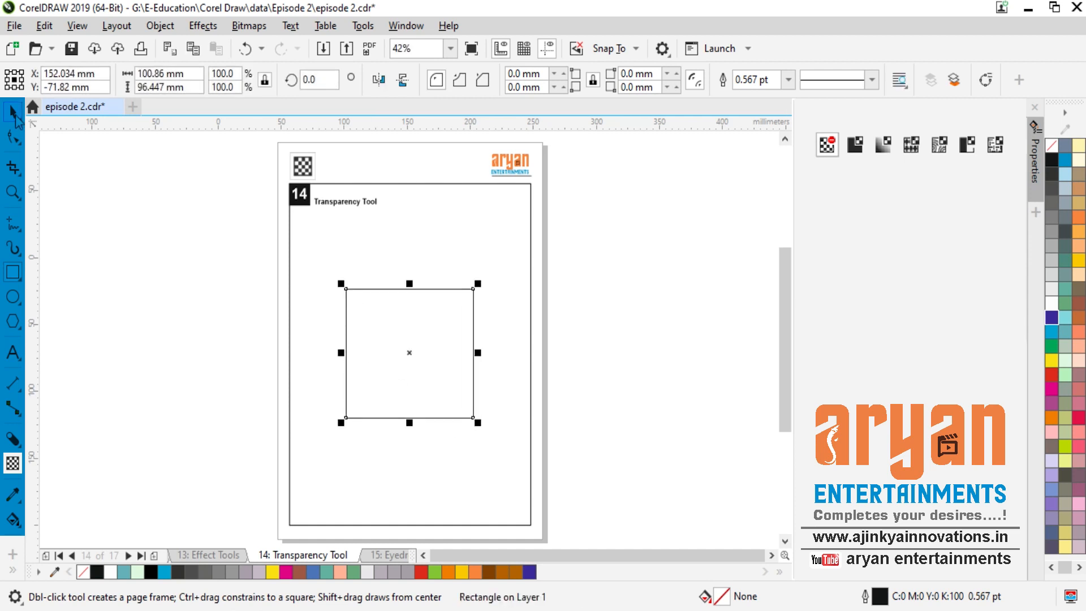
left_click(1051, 318)
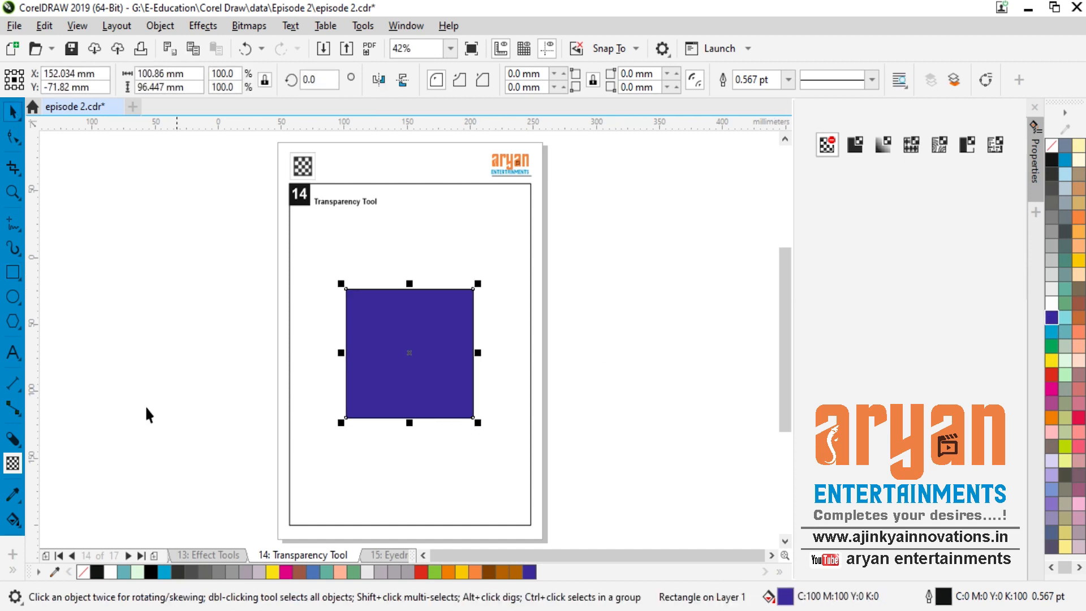
Step: Apply a uniform transparency of 25 to the blue square
left_click(12, 463)
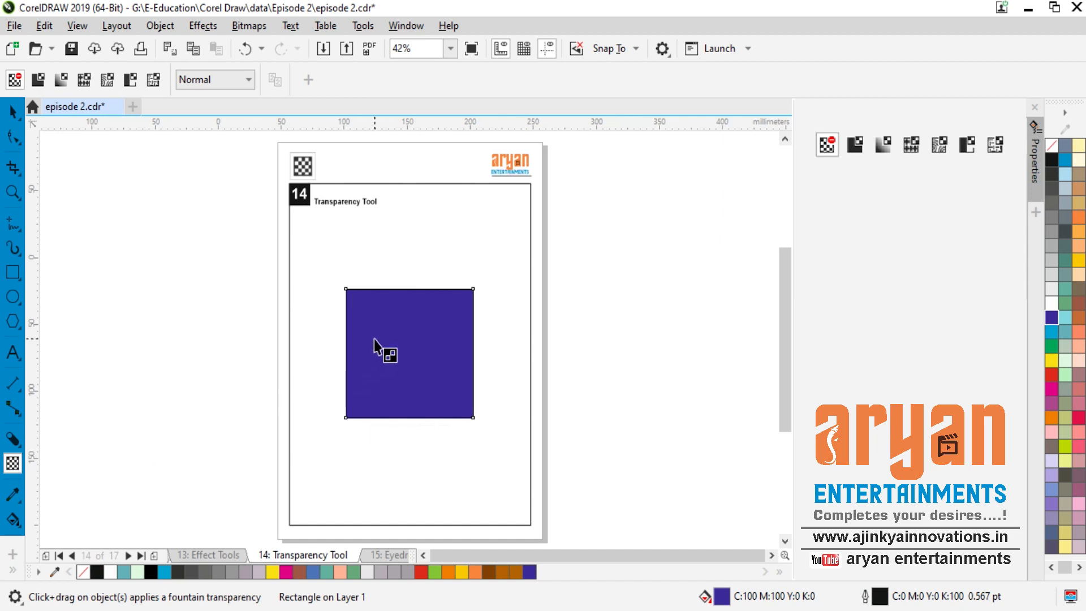
left_click(38, 80)
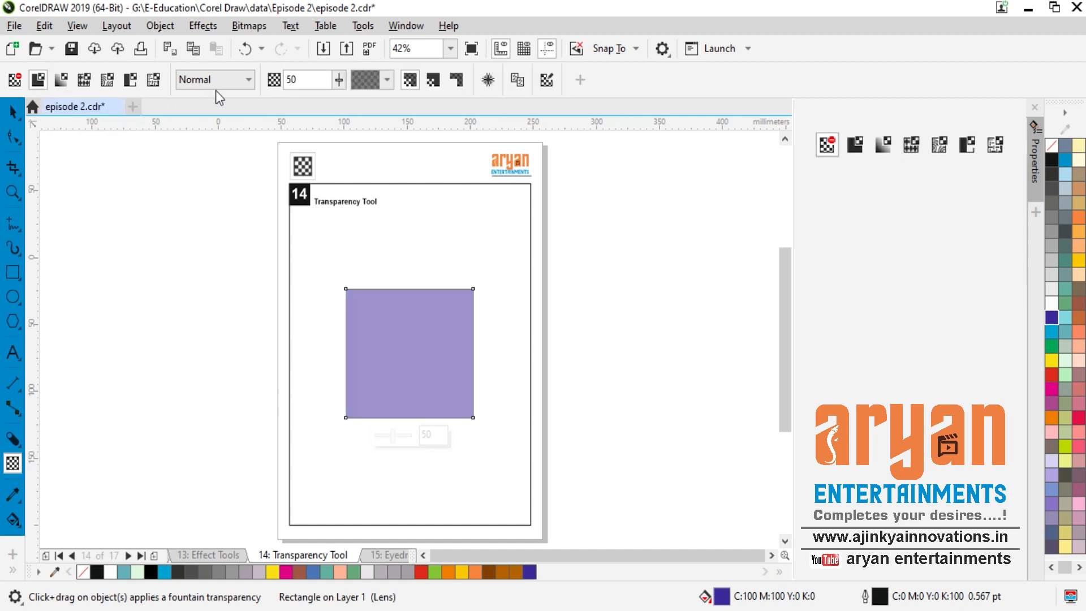
type("25")
key("Return")
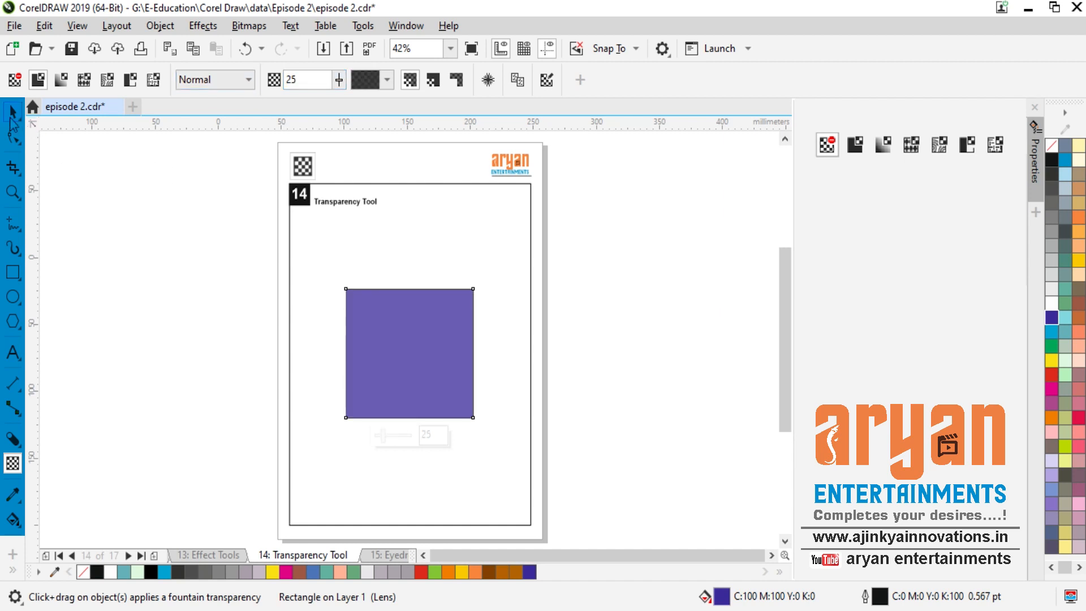
key("space")
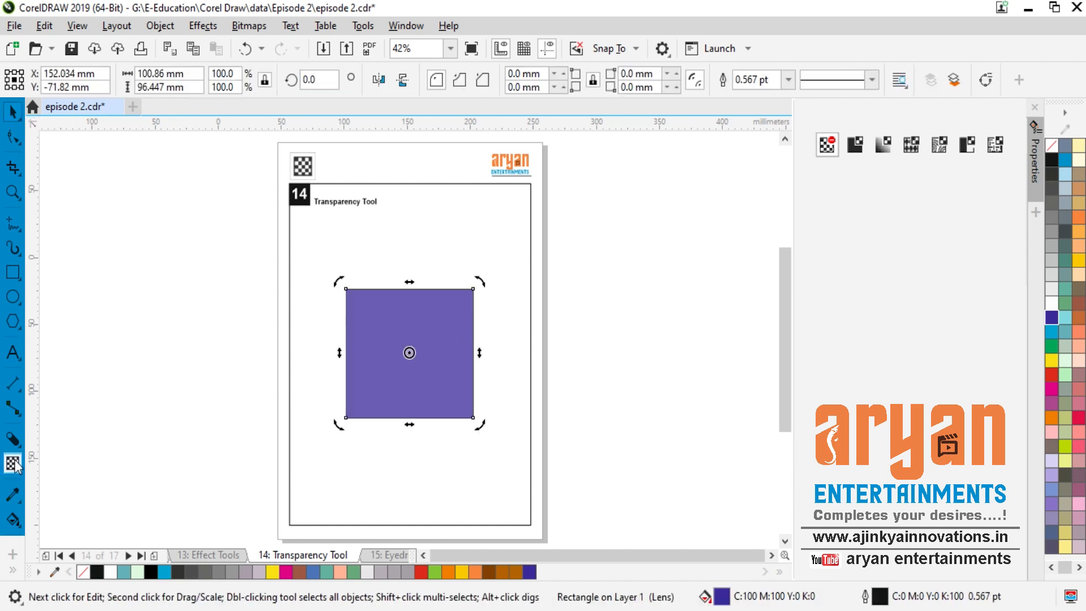
Step: Review the available transparency types for the blue square
left_click(14, 464)
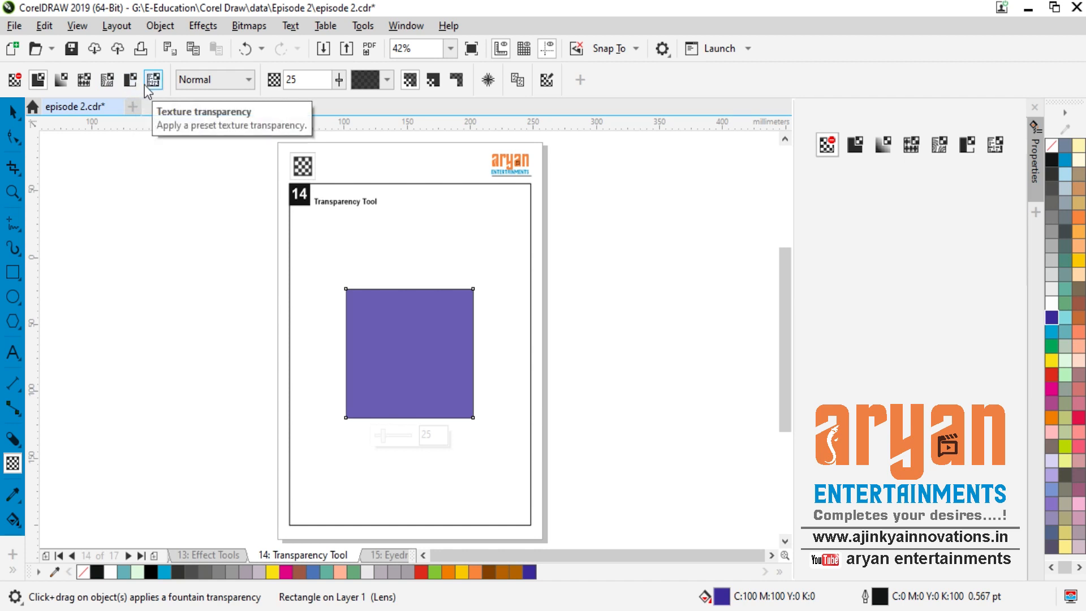
left_click(196, 199)
left_click(15, 114)
left_click(459, 349)
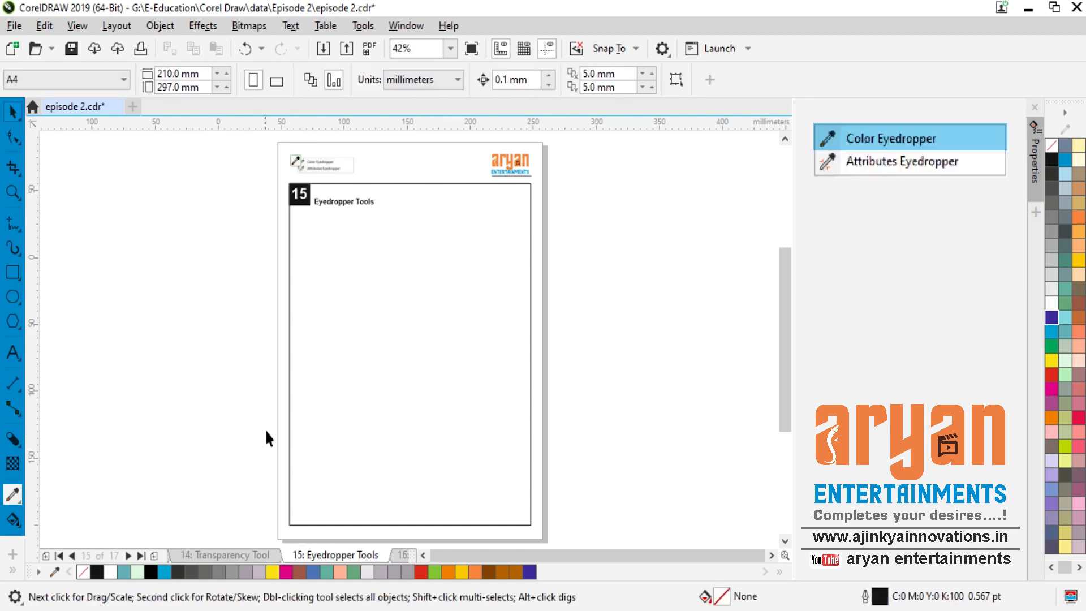
Step: Draw a pentagon about 70 × 66 mm on the Eyedropper Tools page, move it to the upper left of the frame and fill it yellow
left_click(22, 505)
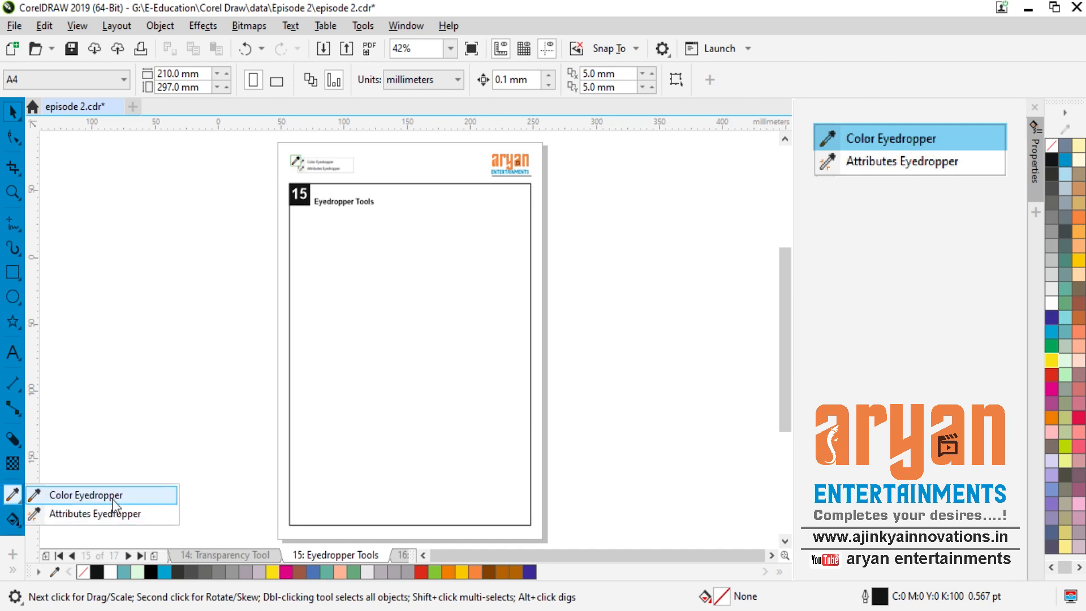
key("y")
left_click_drag(328, 269, 418, 367)
left_click(13, 112)
left_click_drag(372, 310, 353, 292)
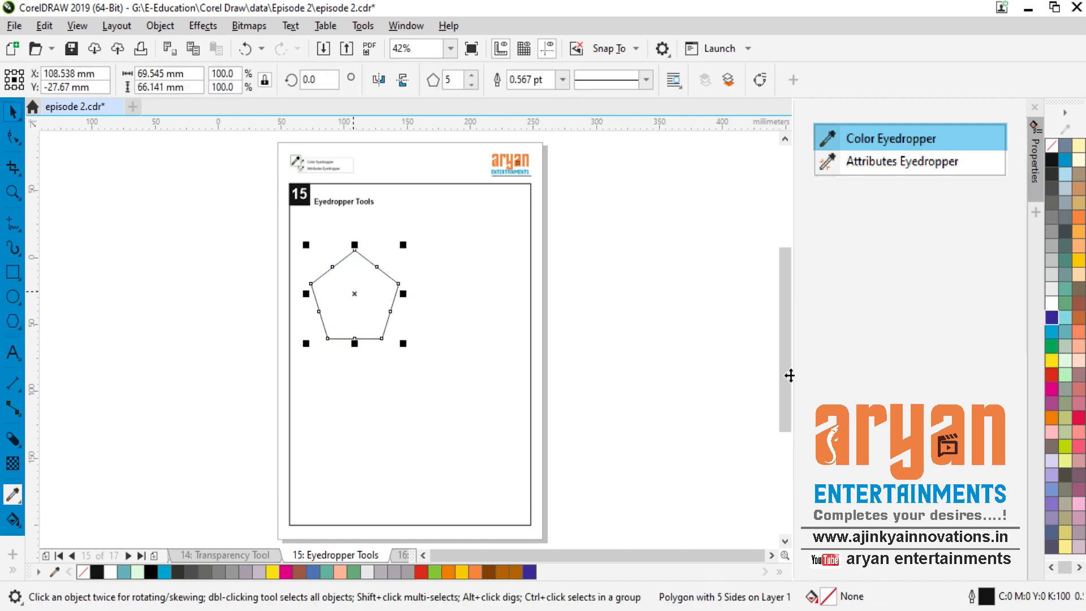
left_click(1053, 365)
Step: Draw an unfilled five-pointed star beside the yellow pentagon
left_click(22, 326)
left_click(46, 337)
left_click_drag(503, 263, 420, 352)
key("space")
left_click(102, 303)
Step: Sample the pentagon's yellow with the Color Eyedropper and apply it to the star
left_click(12, 494)
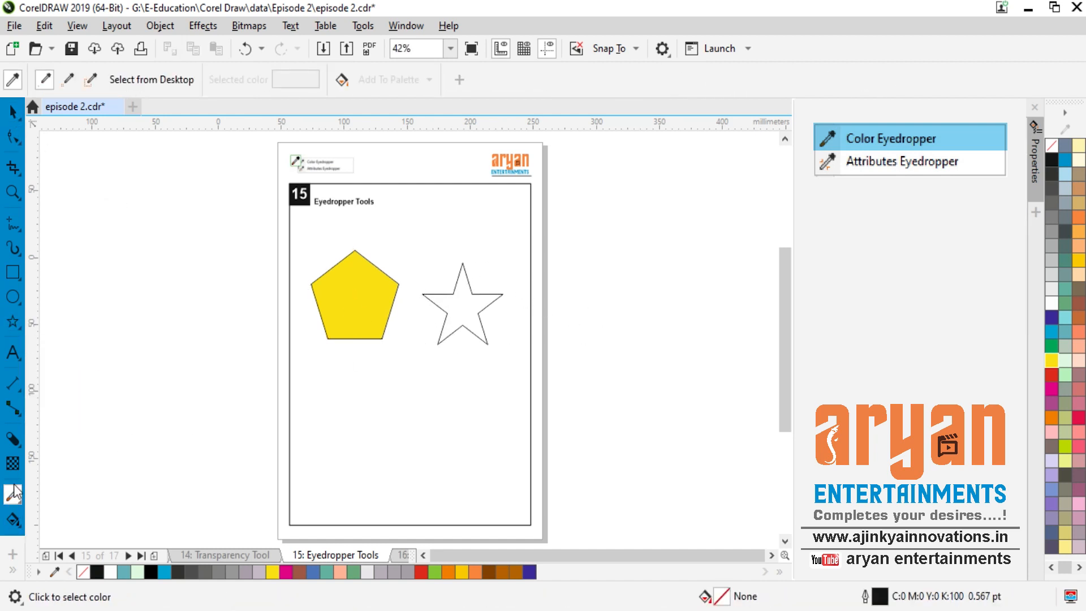
left_click(342, 308)
left_click(473, 319)
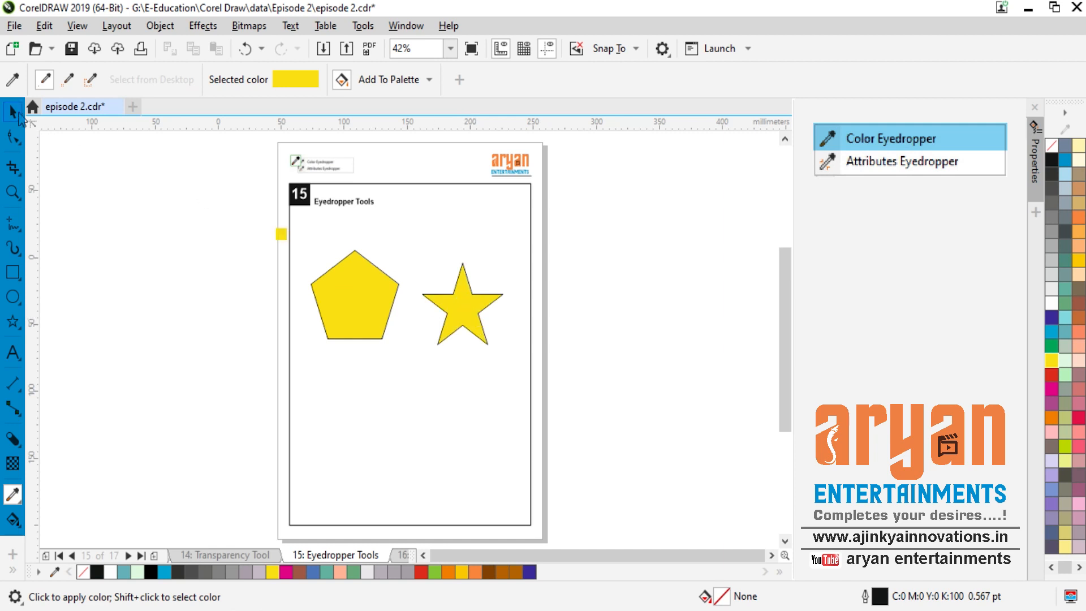
Step: Replace the pentagon and star with a yellow rectangle about 70 × 57 mm in the upper left of the frame
left_click(13, 112)
left_click_drag(241, 244, 564, 405)
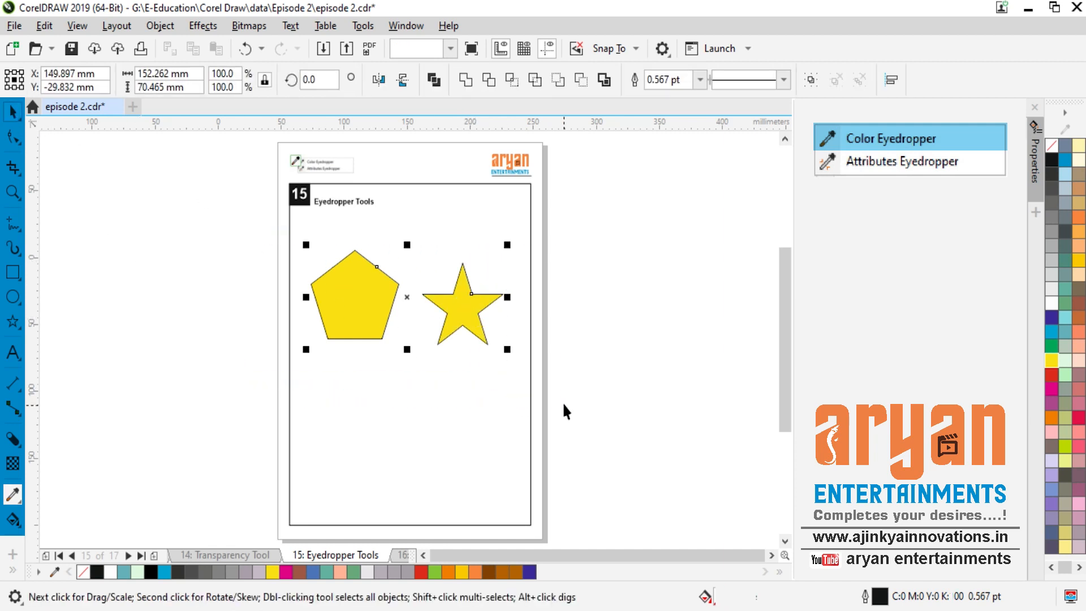
key("Delete")
left_click_drag(316, 265, 404, 342)
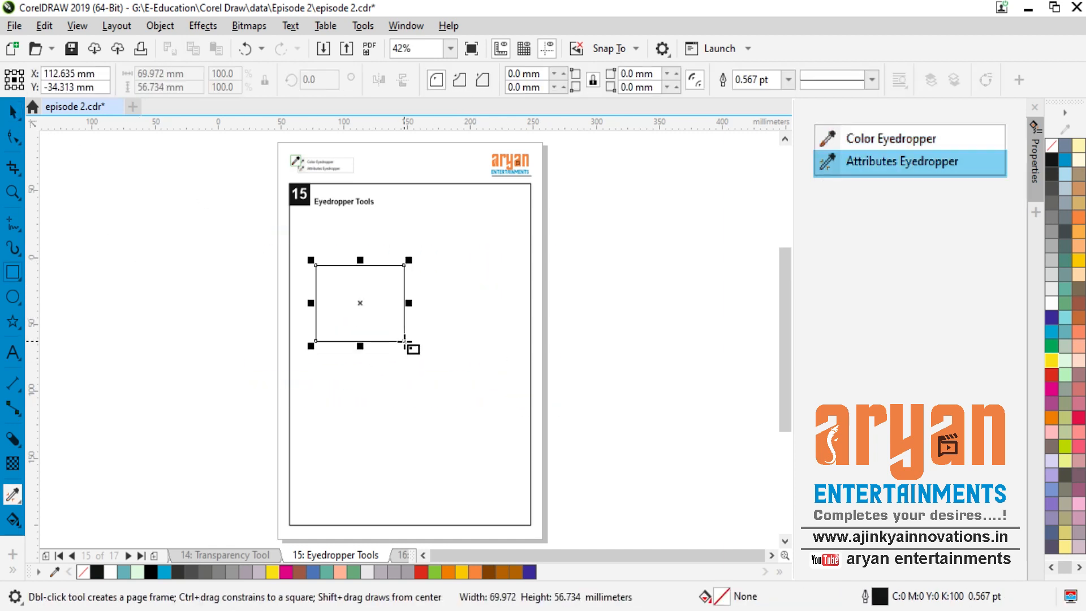
key("space")
left_click(1051, 361)
left_click(124, 451)
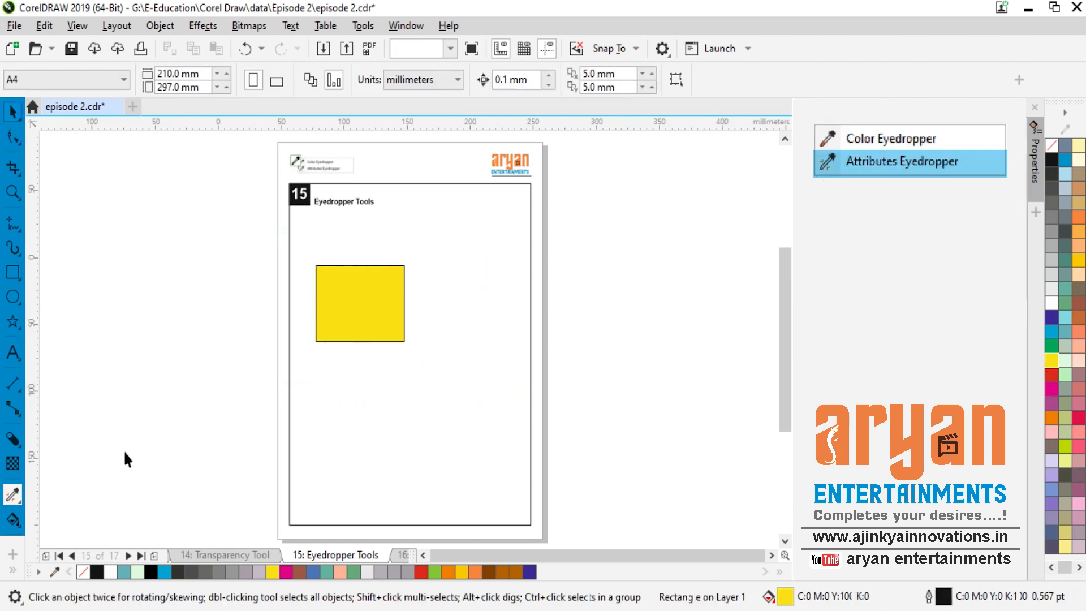
Step: Draw a five-pointed star about 79 × 75 mm in the frame's lower right, fill it yellow and adjust its position
left_click(360, 304)
left_click(18, 327)
left_click(55, 339)
mouse_move(416, 394)
left_mouse_down()
mouse_move(433, 425)
mouse_move(515, 490)
left_mouse_up()
key("space")
left_click(1051, 360)
left_click_drag(489, 447, 476, 441)
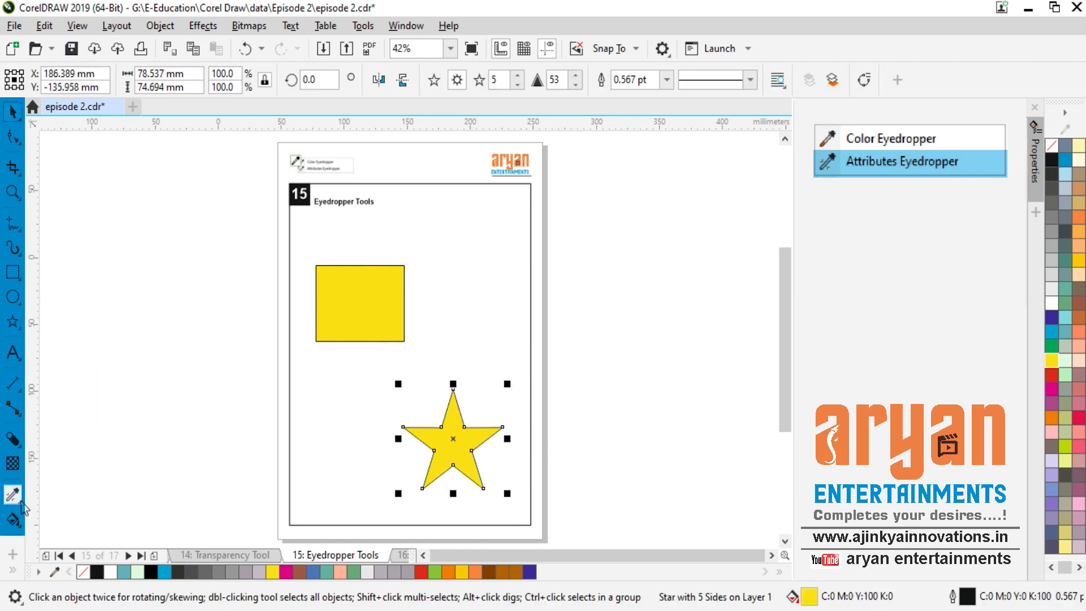
Step: Copy the rectangle's attributes, with the size, rotation and position transformations enabled, onto the star using the Attributes Eyedropper
left_click(22, 501)
left_click(85, 515)
left_click(169, 79)
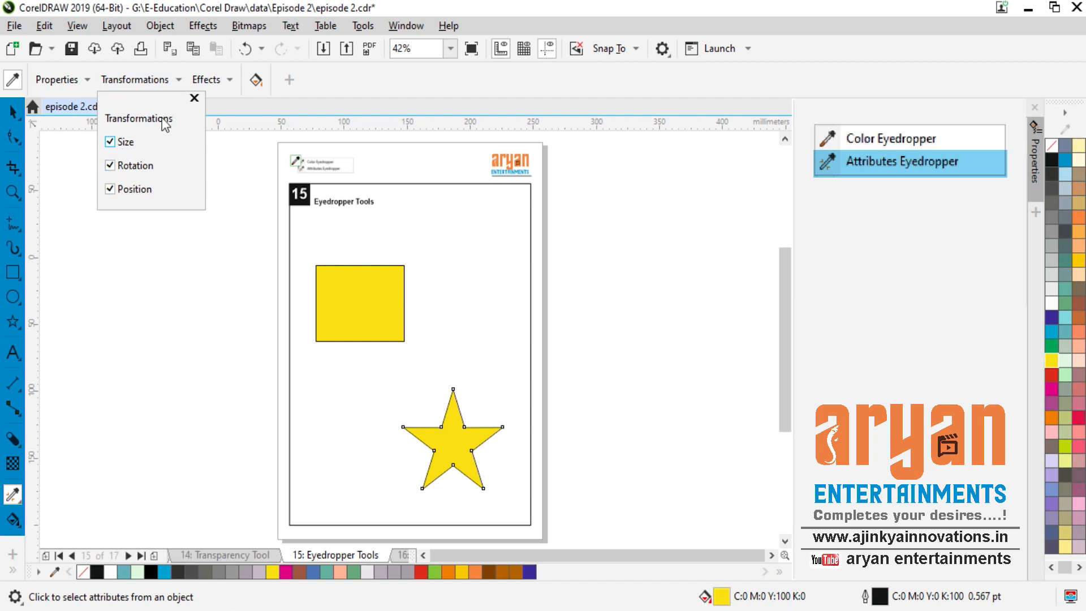
left_click(194, 98)
left_click(404, 308)
left_click(450, 430)
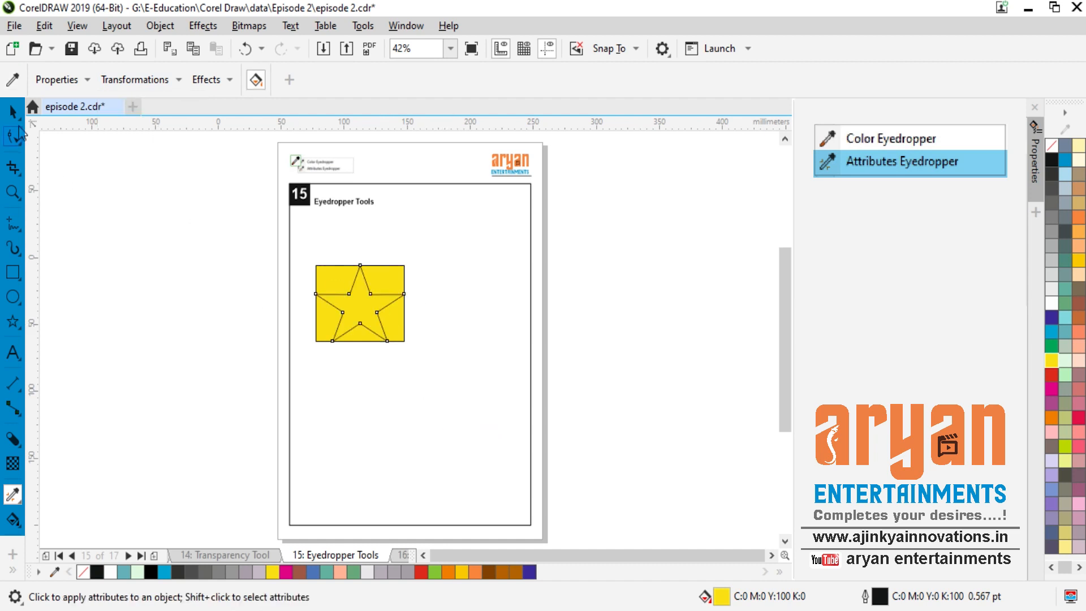
key("space")
Step: Delete the rectangle and star, and add the text ARYAN in the upper part of the frame
left_click(170, 342)
left_click_drag(213, 247, 415, 382)
key("Delete")
key("F8")
left_click(333, 291)
type("ARYA")
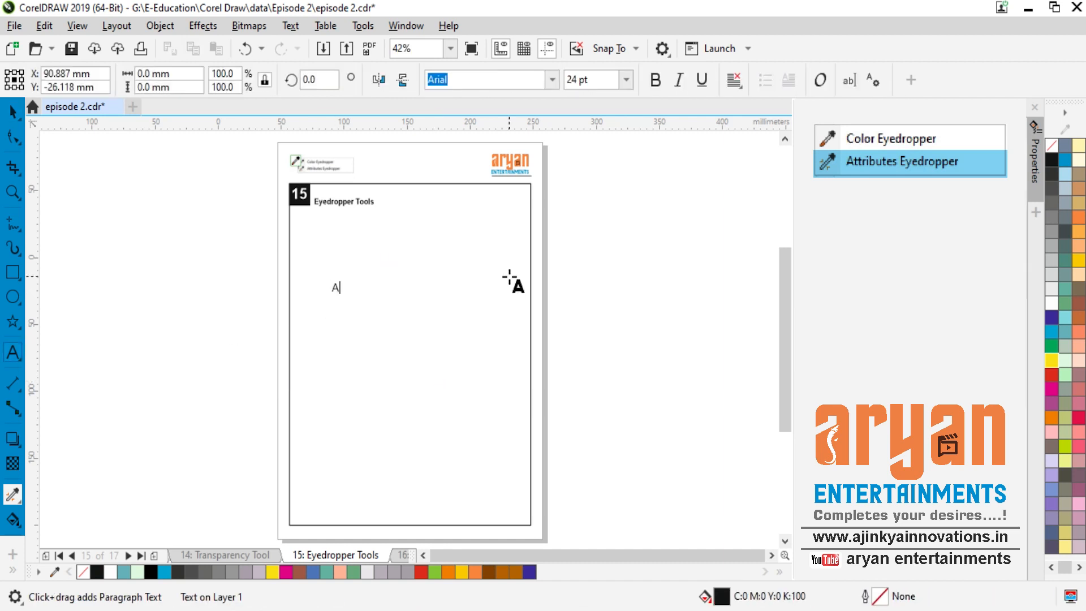
Step: Enlarge the ARYAN text and fill it yellow
left_click(12, 116)
left_click_drag(372, 297, 428, 310)
left_click(1051, 361)
left_click(91, 412)
Step: Apply a perspective drop shadow preset to the yellow ARYAN text and enlarge the text further
left_click(381, 295)
left_click(13, 439)
left_click(45, 80)
left_click(55, 167)
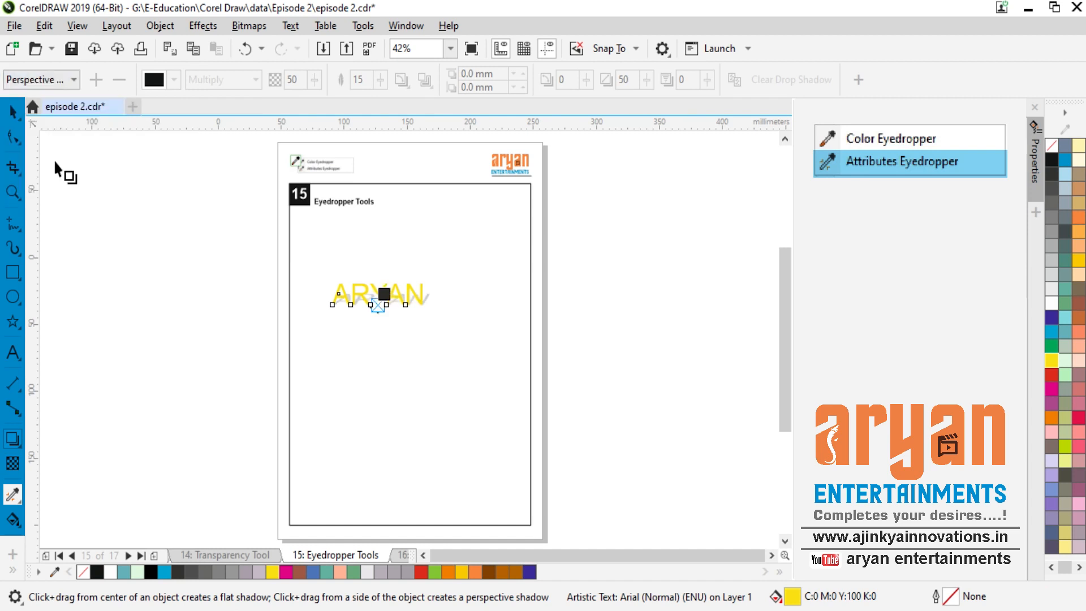
key("space")
left_click_drag(437, 312, 475, 320)
Step: Add a second text ARYAN below the yellow one and scale it to about 71 × 15 mm
left_click(12, 352)
left_click(362, 394)
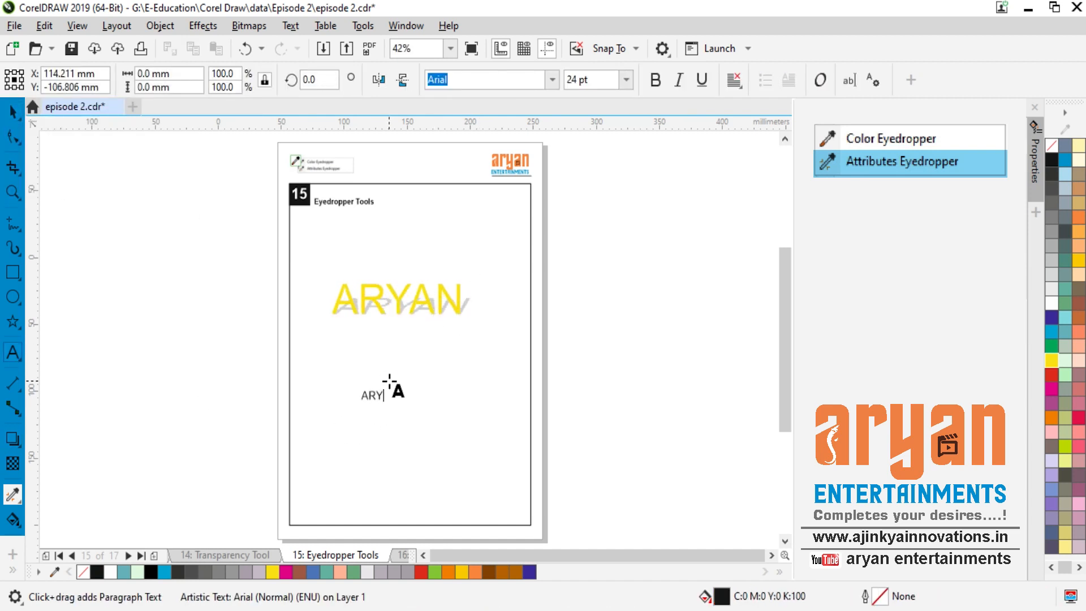
left_click(13, 114)
left_click_drag(401, 387, 456, 374)
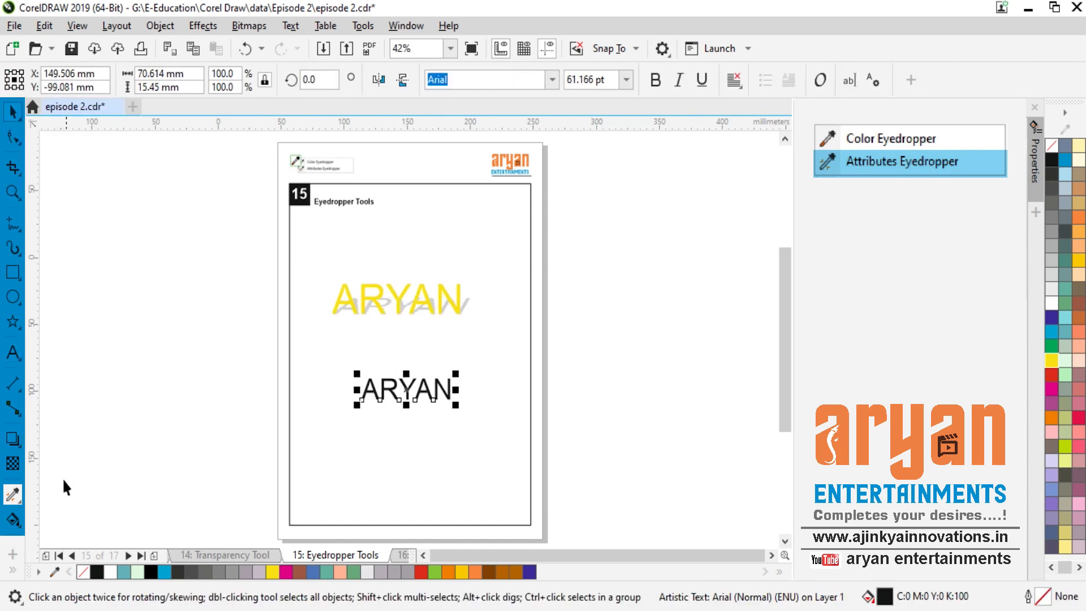
Step: Transfer the yellow text's fill, size and drop shadow to the black ARYAN text with the Attributes Eyedropper
left_click(13, 464)
left_click(13, 495)
left_click(81, 513)
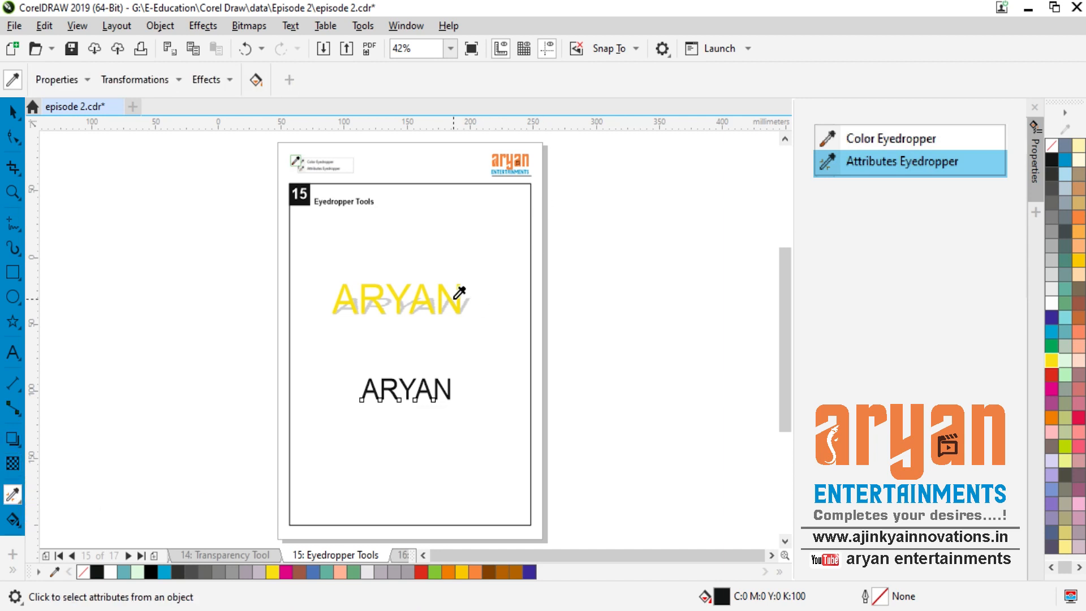
left_click(403, 389)
key("space")
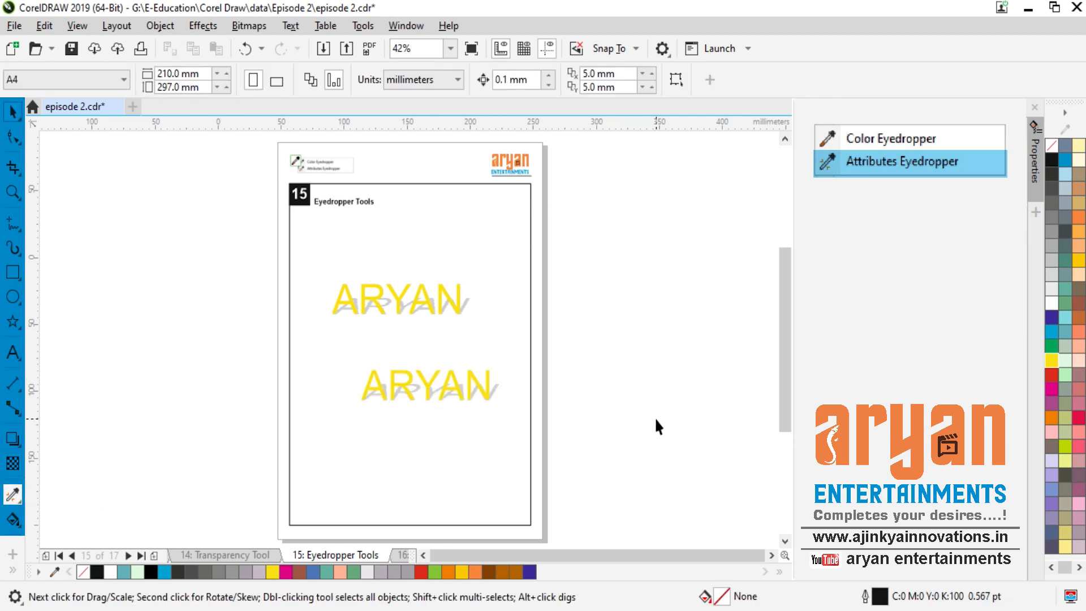
Step: Delete both shadowed ARYAN texts from the Eyedropper Tools page
left_click_drag(249, 262, 560, 429)
left_click(282, 286)
left_click_drag(281, 287, 562, 453)
key("Delete")
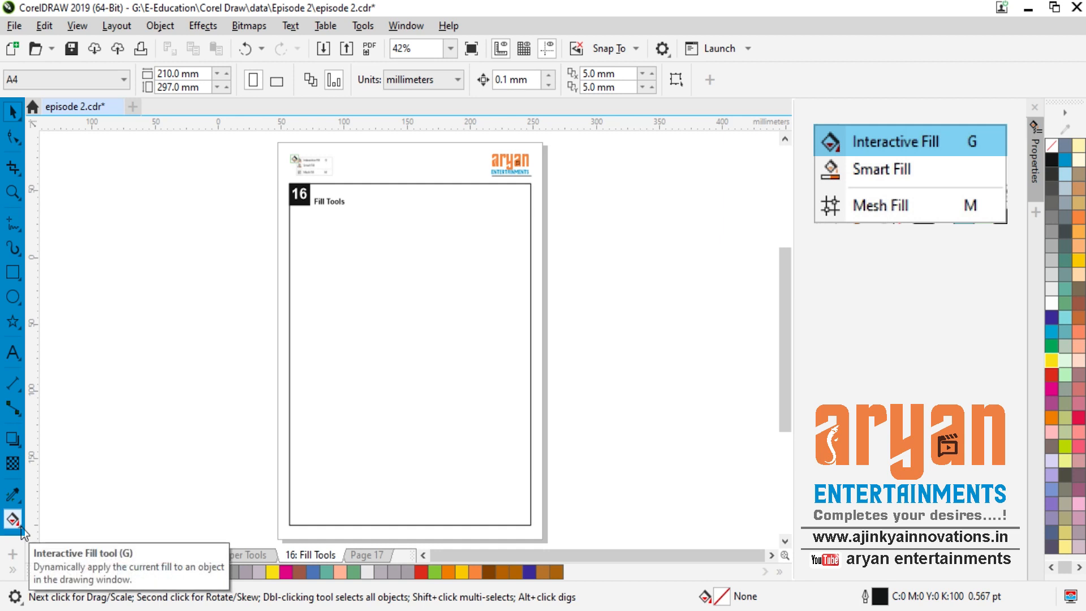
Step: Draw an unfilled rectangle about 105 × 93 mm in the middle of the Fill Tools page
key("F6")
left_click_drag(342, 284, 475, 408)
left_click(17, 112)
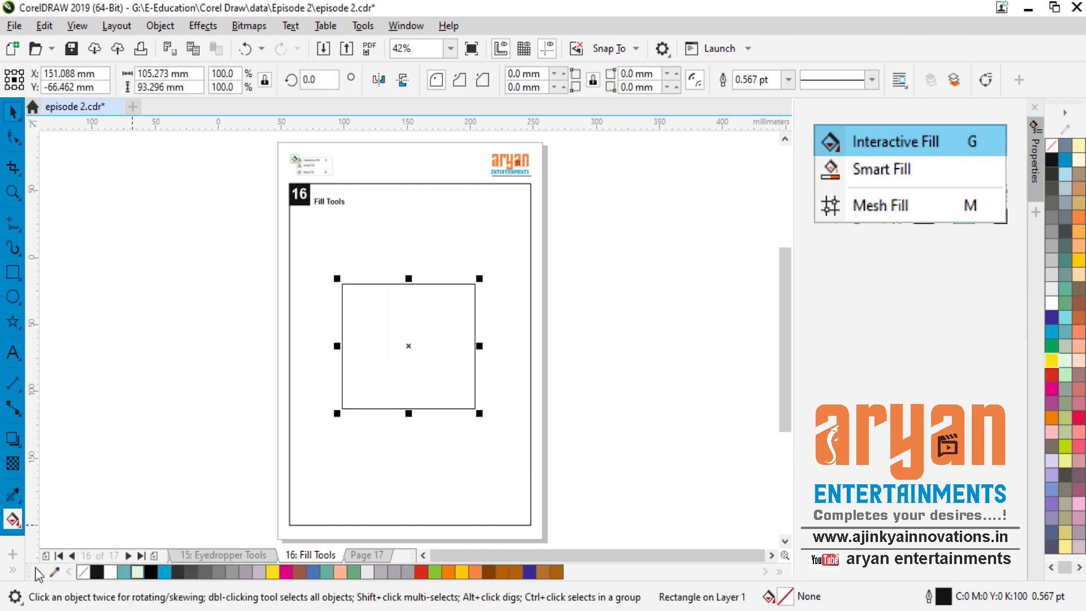
Step: Give the rectangle a uniform orange-brown fill with the Interactive Fill tool
left_click(20, 525)
left_click(66, 519)
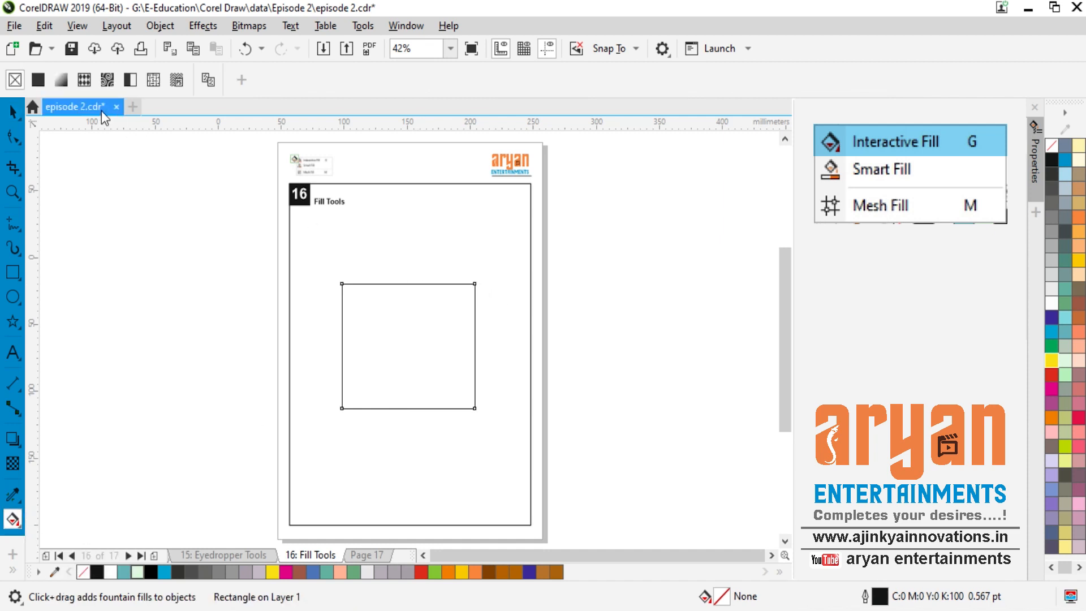
left_click(38, 80)
left_click(231, 80)
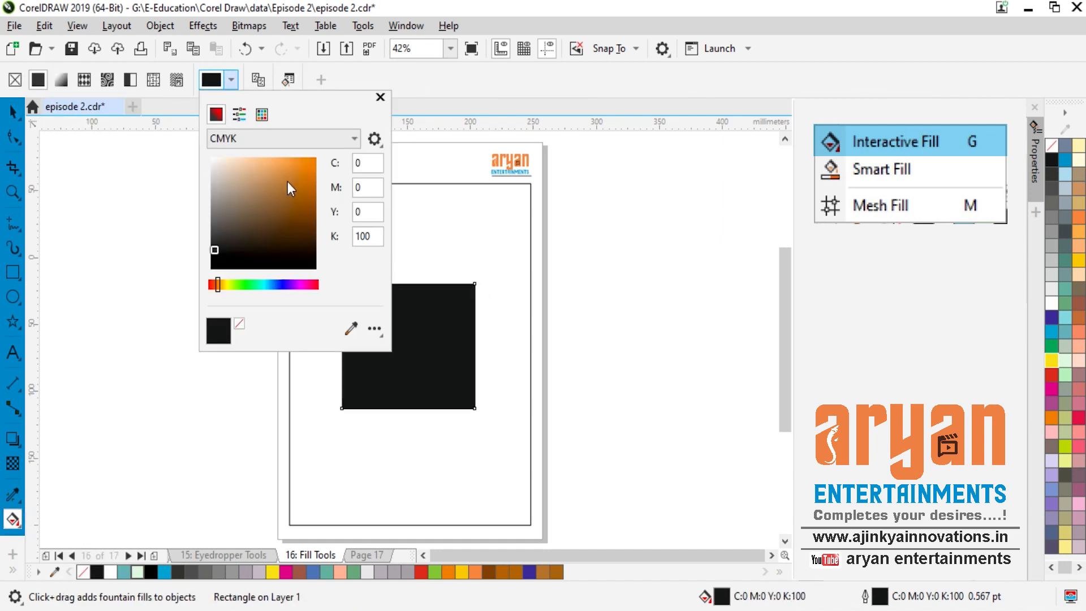
left_click(294, 179)
left_click(380, 97)
left_click(591, 376)
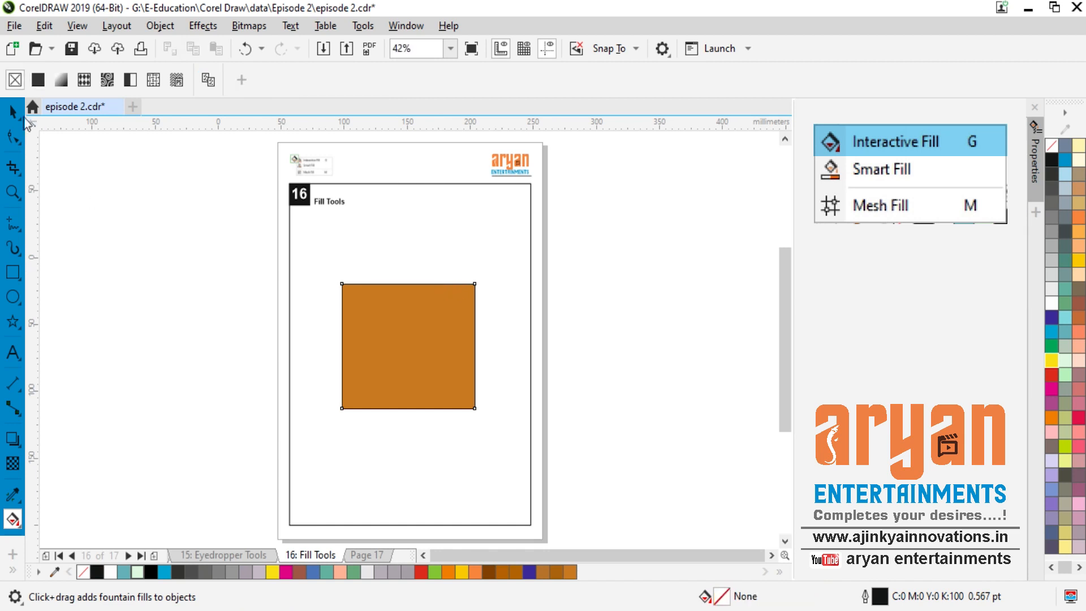
Step: Switch the orange rectangle's fill in turn to a fountain fill, a vector pattern and a bitmap pattern
key("space")
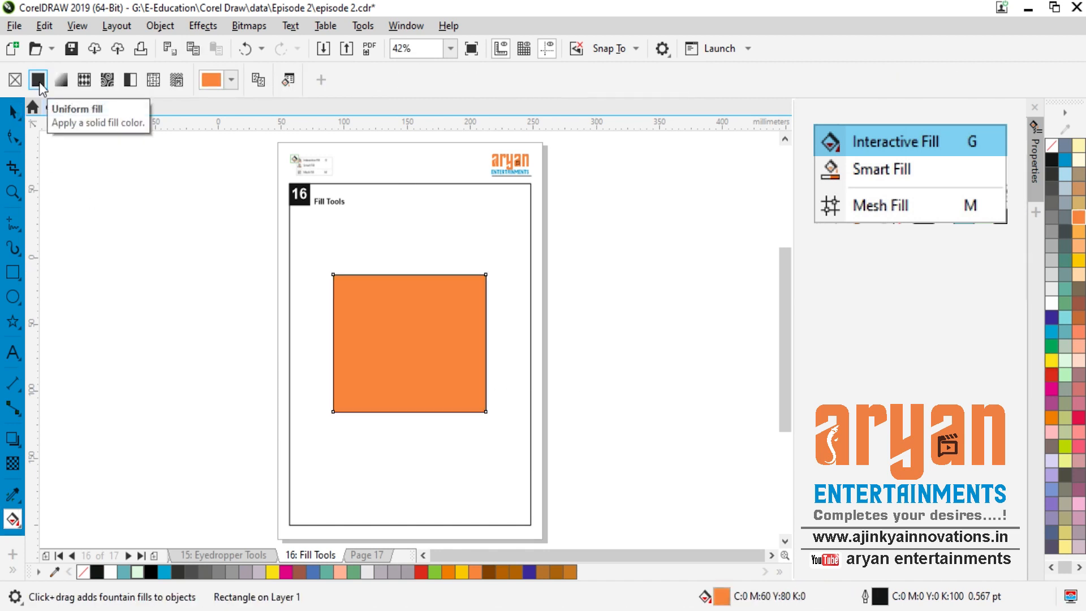
left_click(60, 85)
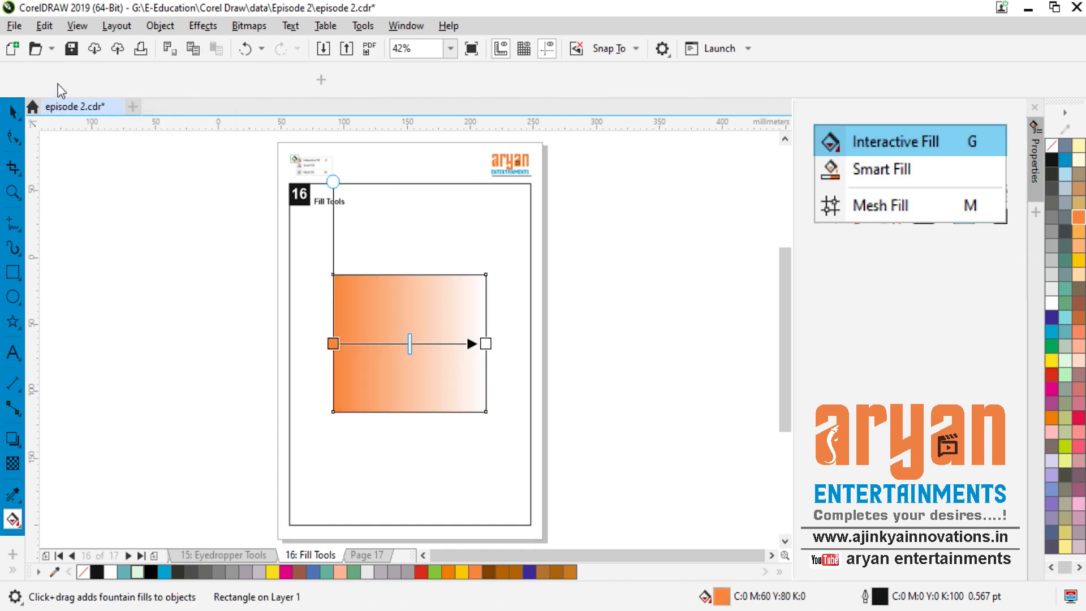
left_click(84, 80)
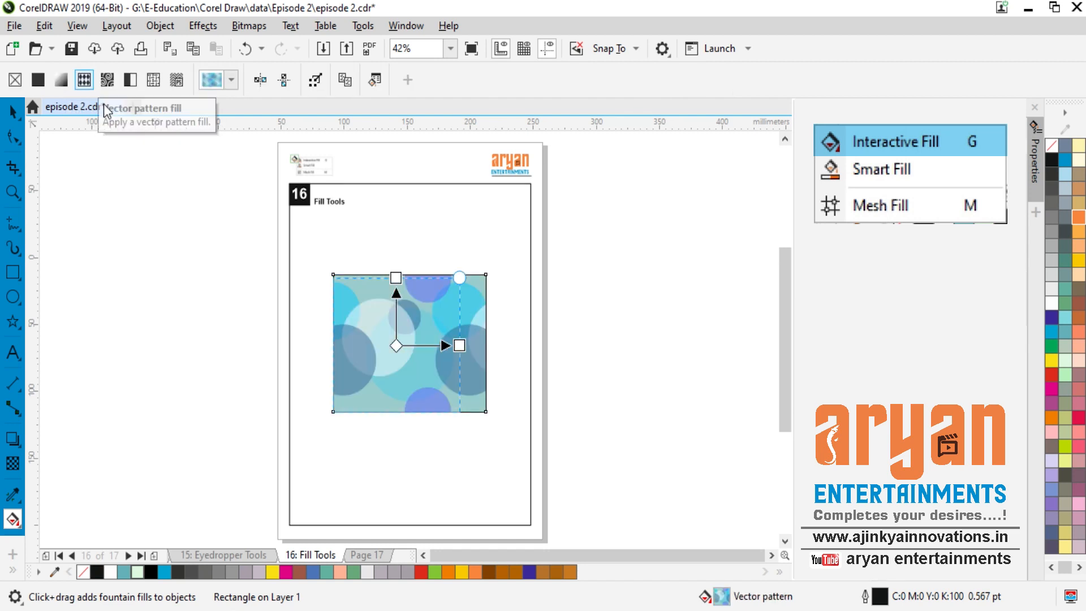
left_click(110, 81)
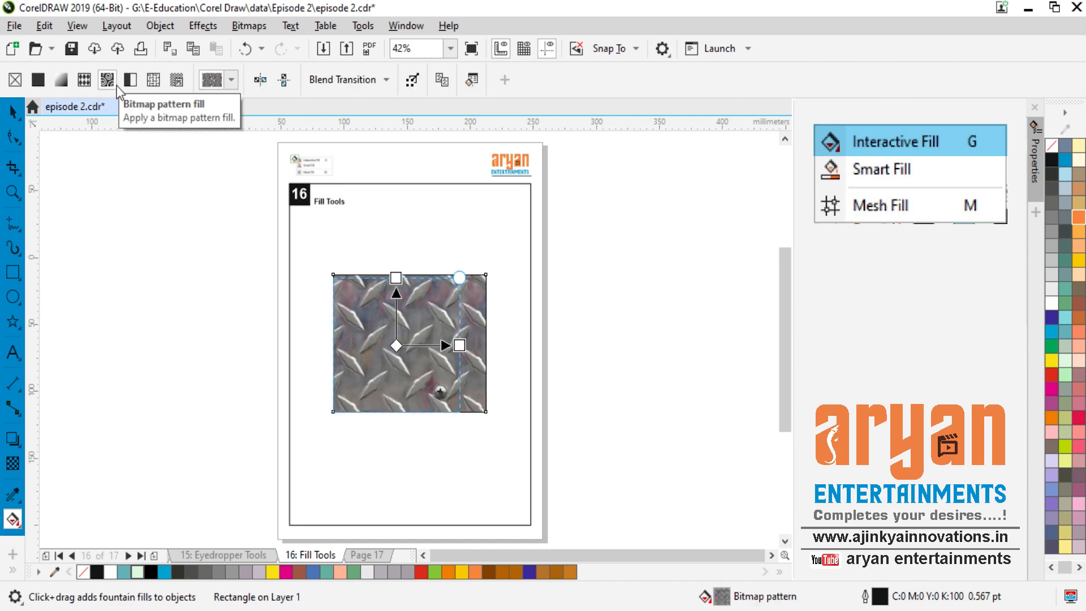
Step: Switch the rectangle's fill in turn to a two-color pattern, a texture and a PostScript fill
left_click(133, 81)
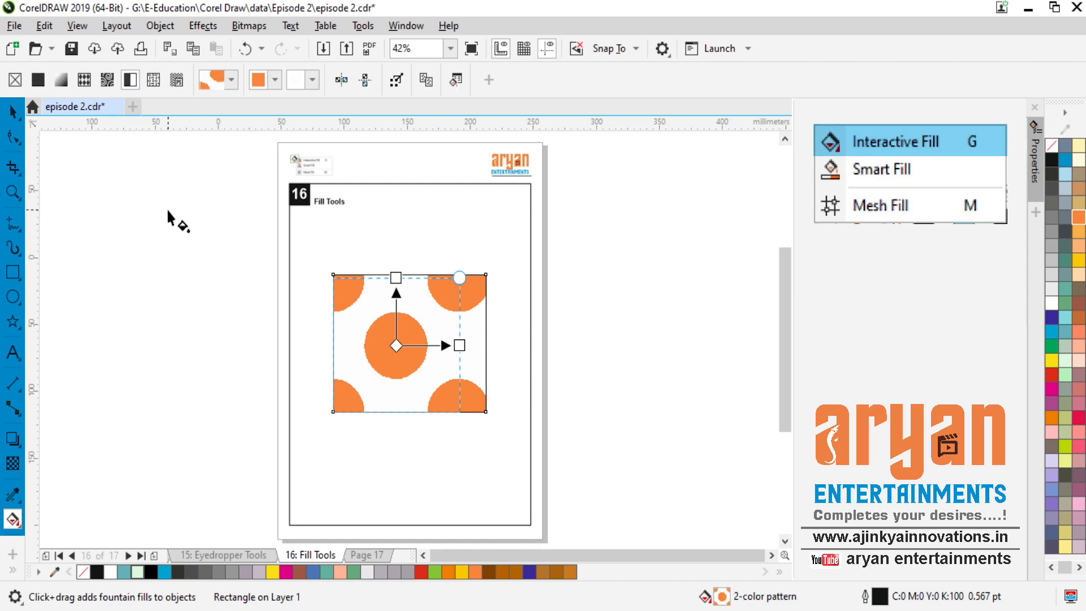
left_click(153, 82)
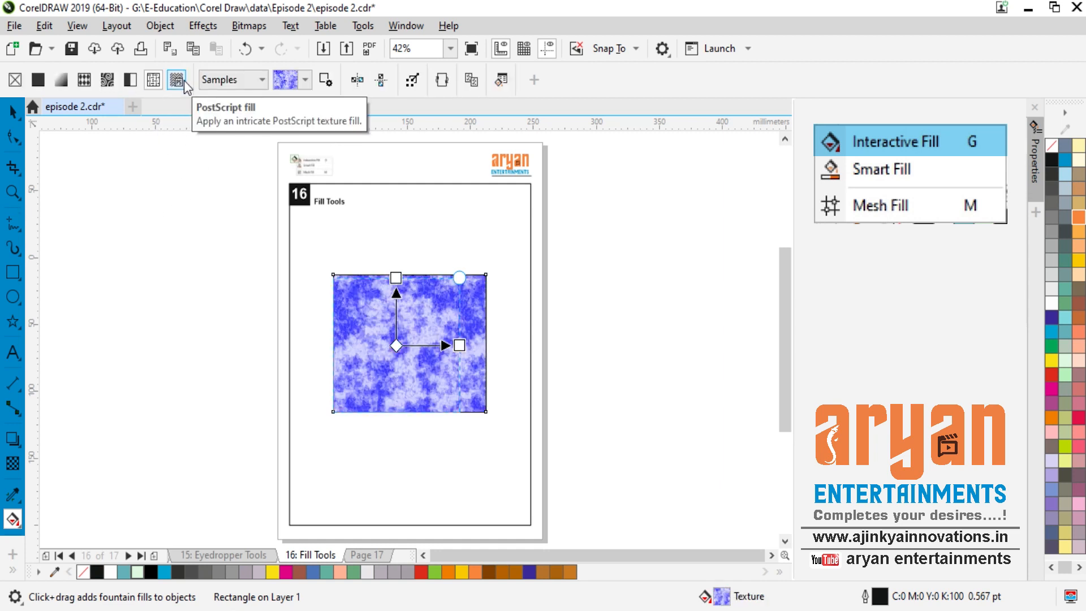
left_click(184, 81)
Step: Delete the pattern-filled rectangle from the Fill Tools page
left_click(13, 112)
left_click(424, 367)
key("Delete")
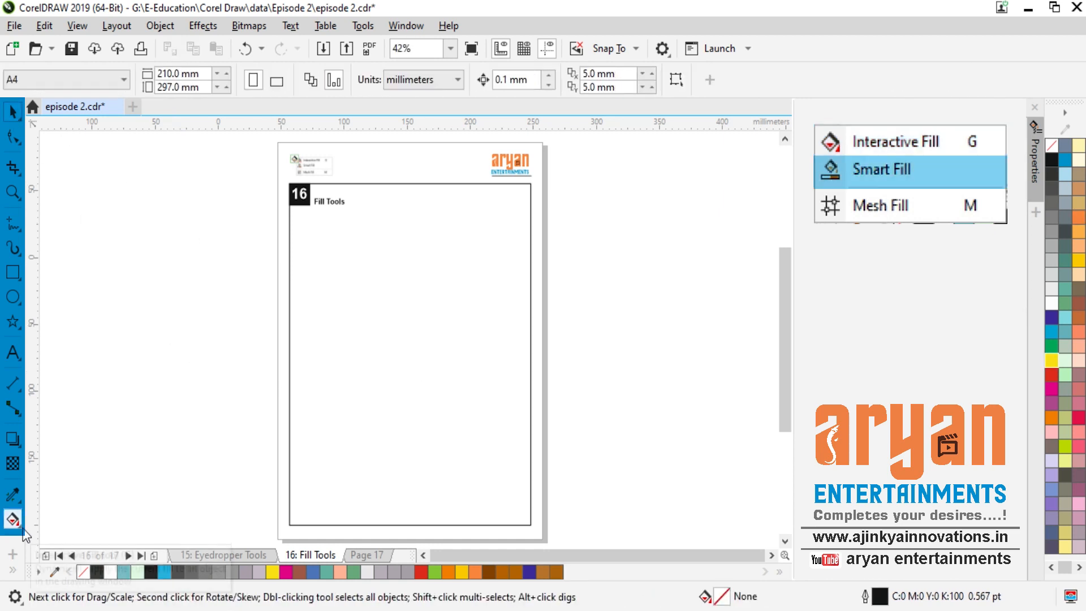
Step: Draw a rectangle about 98 × 92 mm in the middle of the frame and fill it orange
left_click(23, 530)
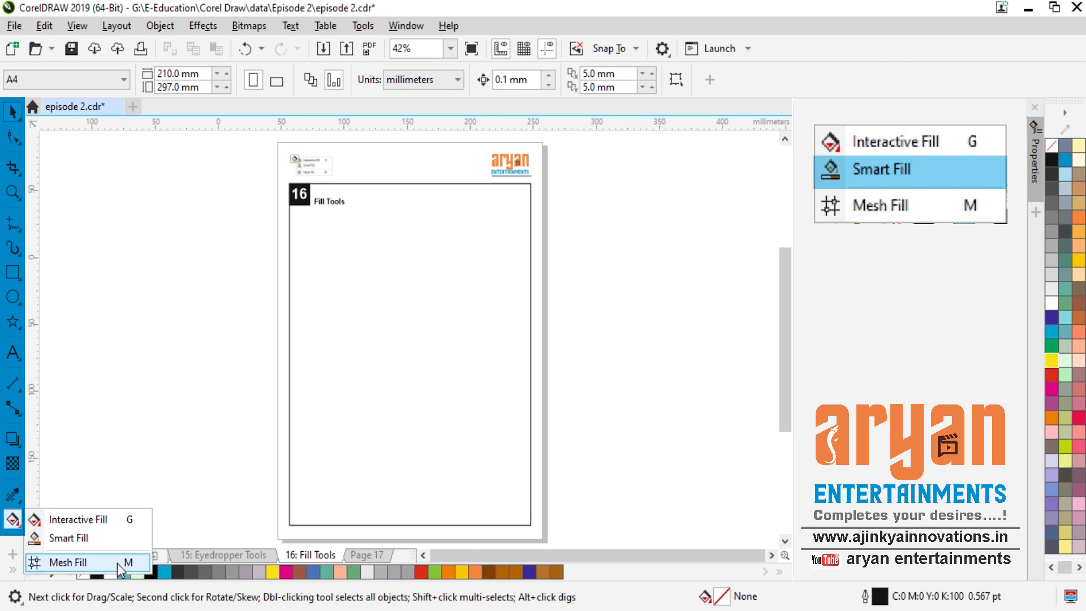
left_click(192, 525)
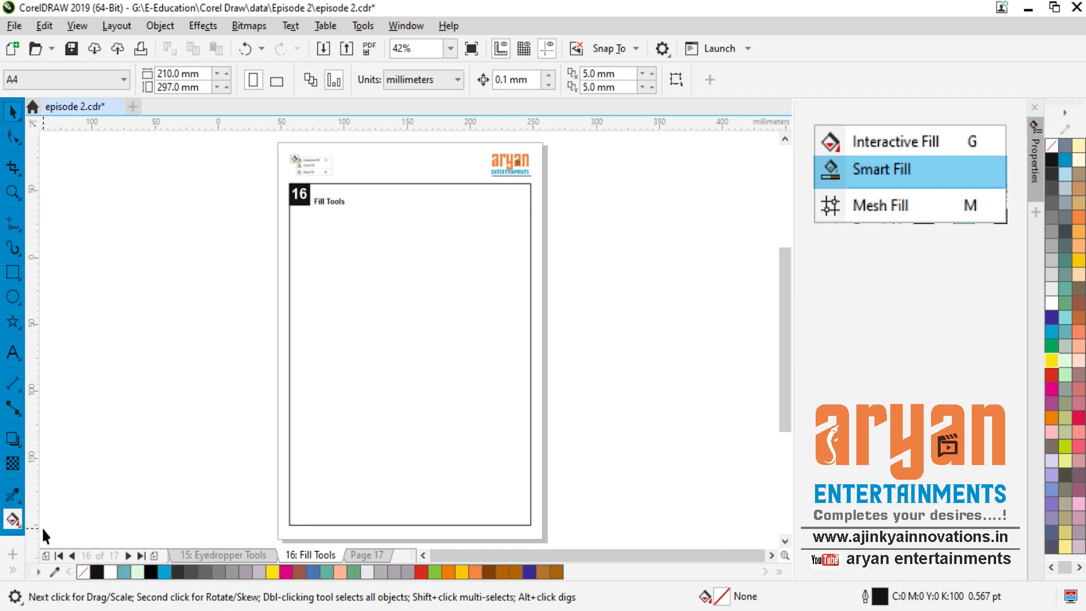
key("F6")
left_click_drag(349, 281, 473, 405)
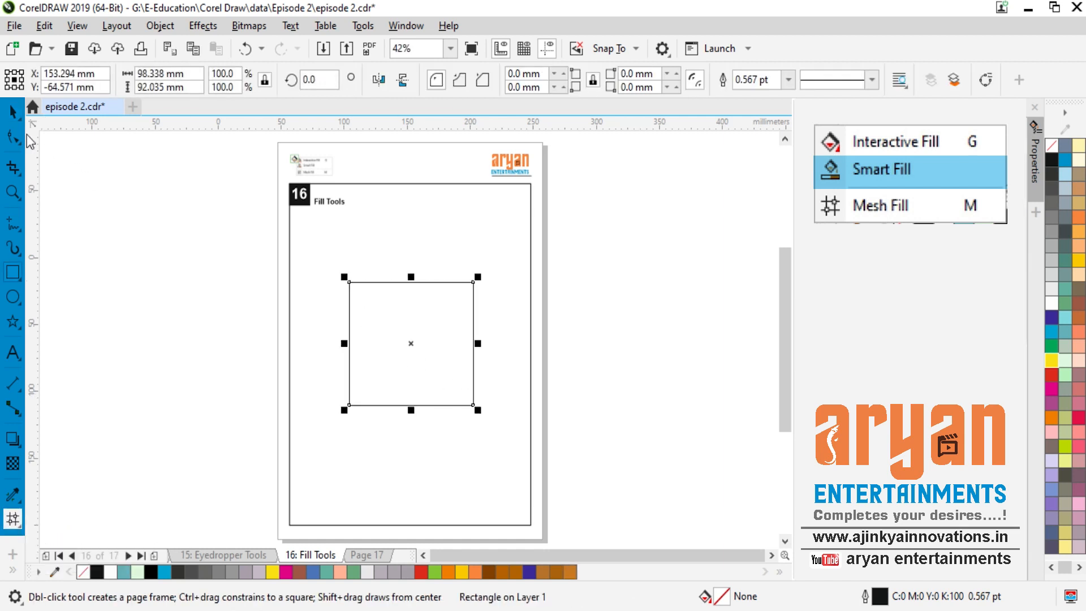
key("space")
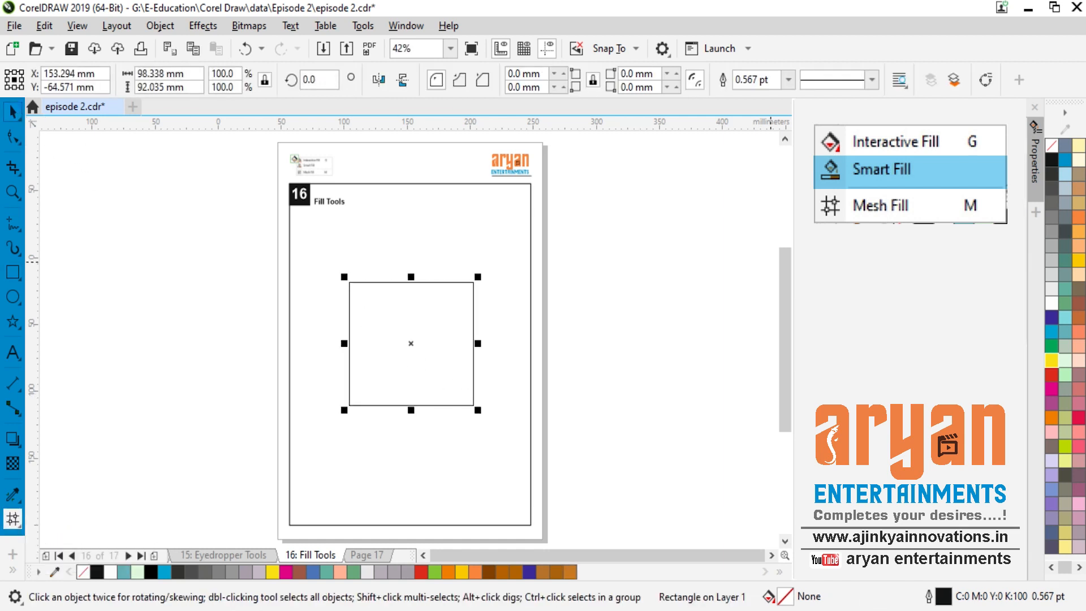
left_click(1078, 220)
left_click(536, 344)
Step: Apply the Mesh Fill tool with a 2 × 2 rectangular grid to the orange rectangle
key("z")
left_click_drag(343, 273, 502, 419)
key("space")
left_click(222, 510)
left_click(12, 519)
left_click(62, 517)
left_click(25, 514)
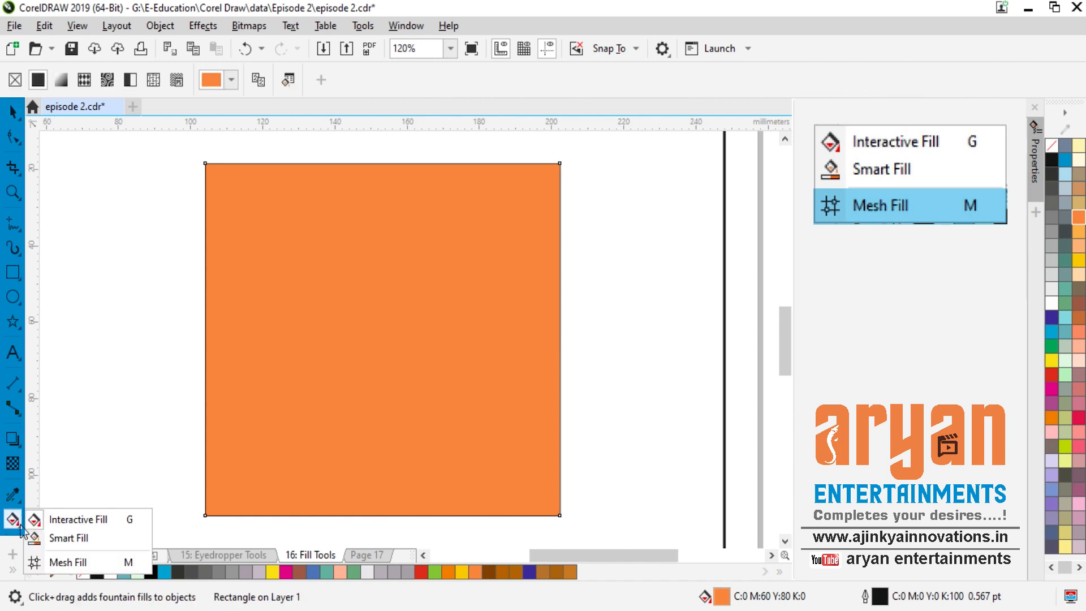
left_click(62, 560)
Step: Color the mesh's center node yellow and deselect the rectangle
left_click(383, 339)
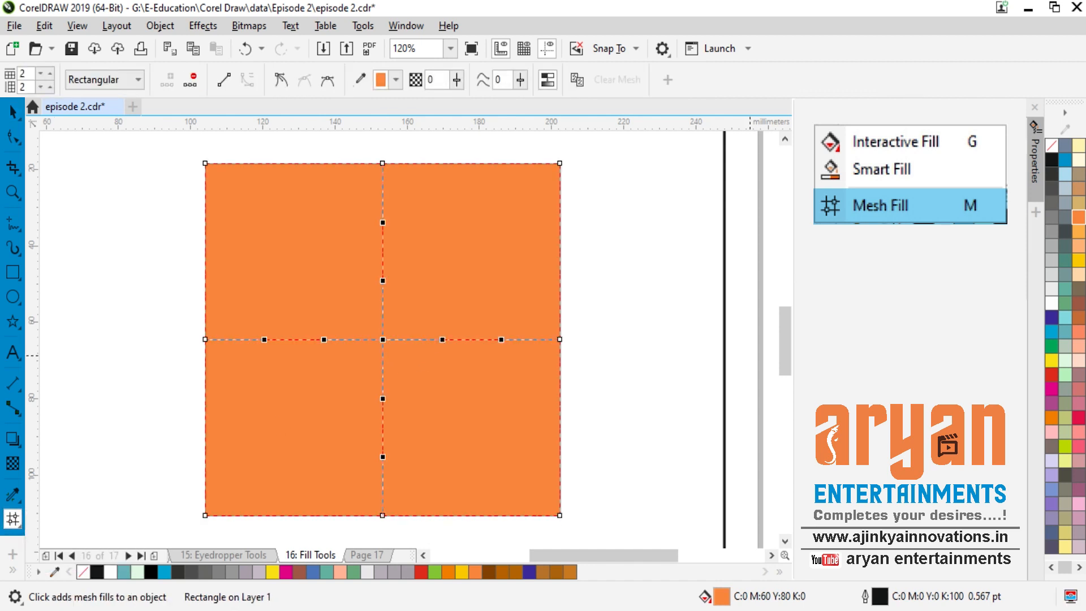
left_click(1052, 362)
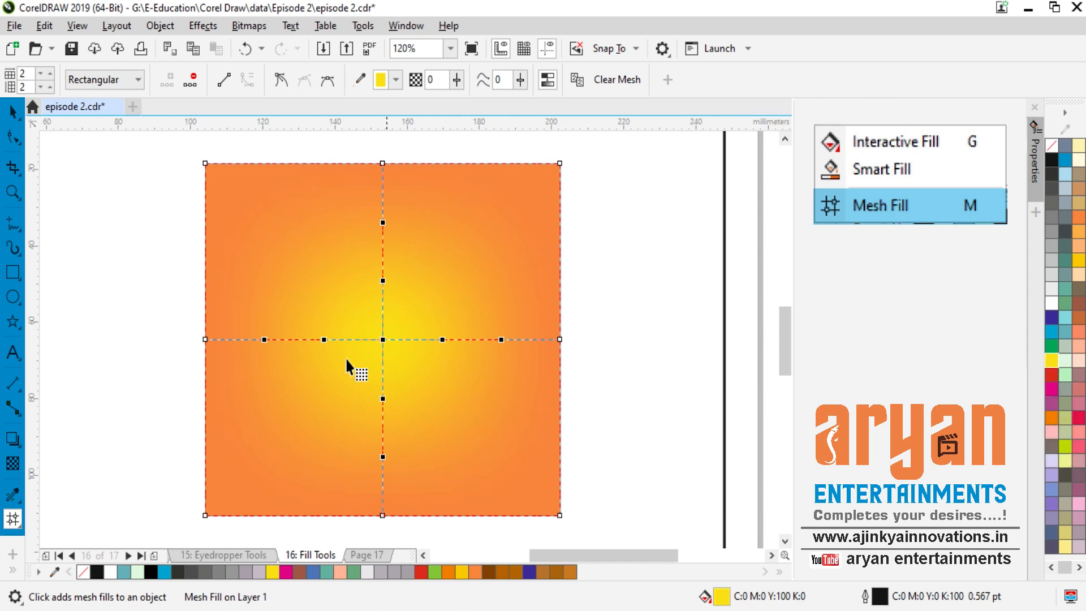
left_click(14, 112)
left_click(676, 454)
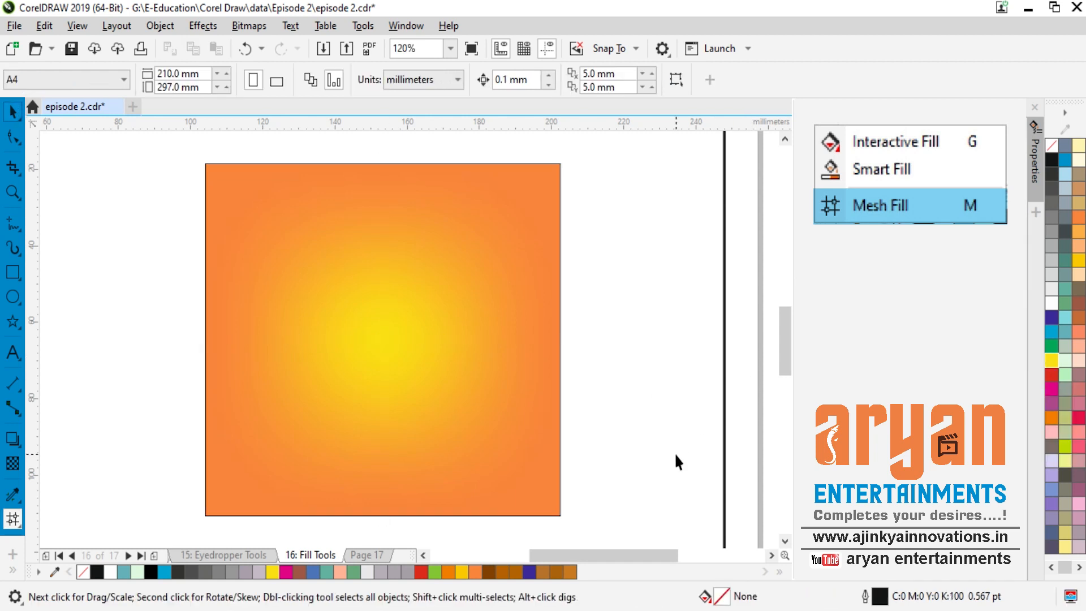
Step: Delete the mesh-filled rectangle from the Fill Tools page
left_click(405, 379)
scroll(405, 379, "down", 5)
left_click(578, 361)
left_click(444, 343)
key("Delete")
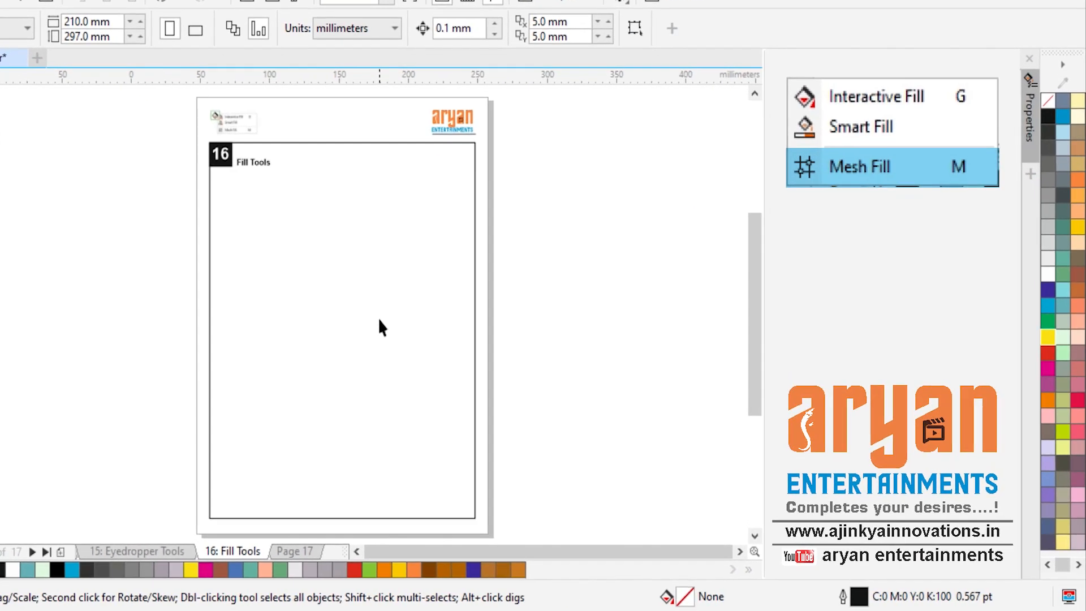